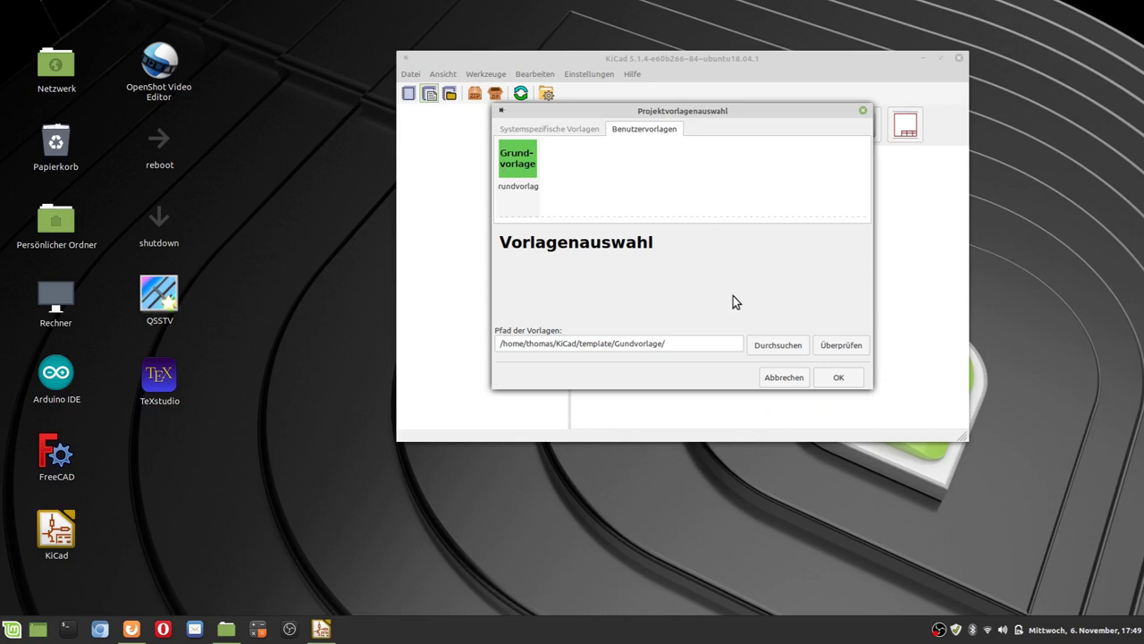
# - Cancel the project template selection and switch to FreeCAD
pyautogui.click(794, 380)
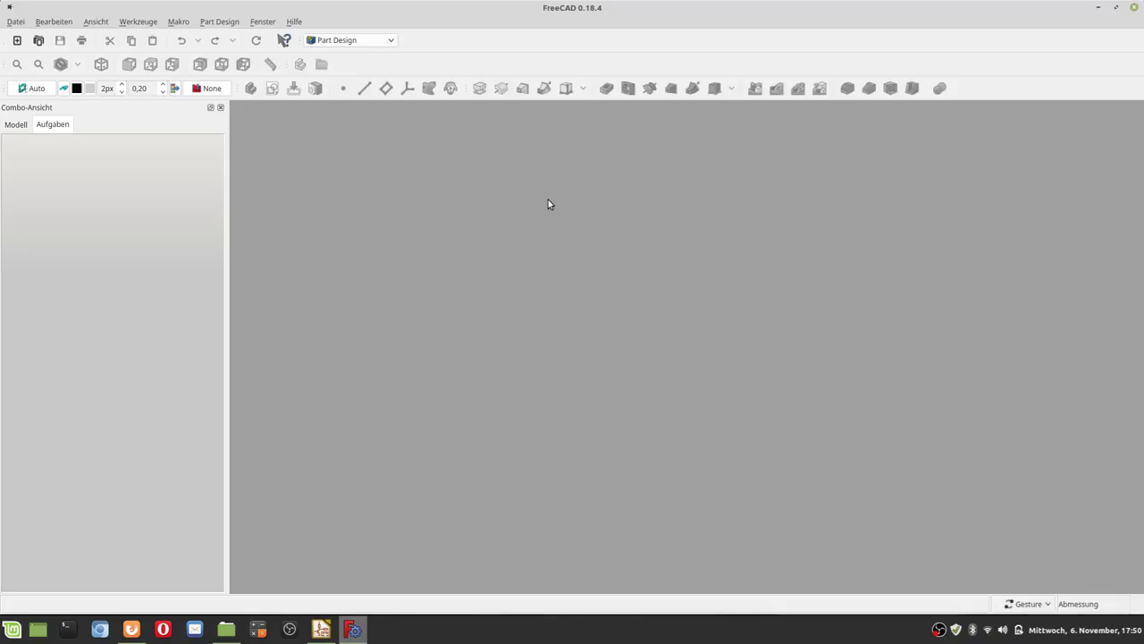
pyautogui.click(129, 24)
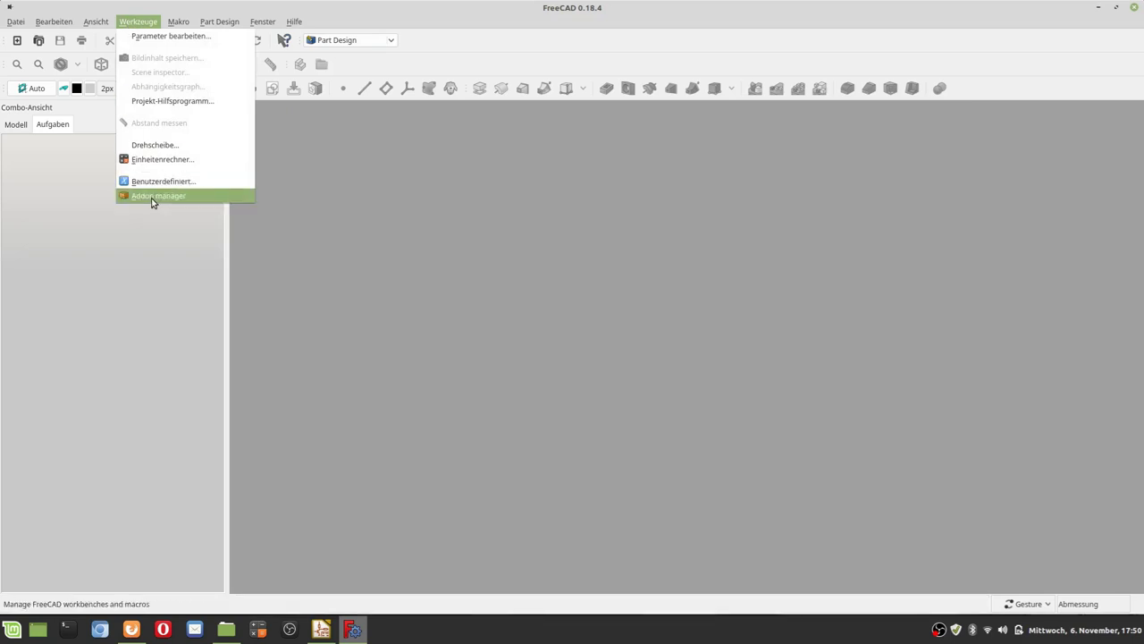
pyautogui.click(452, 237)
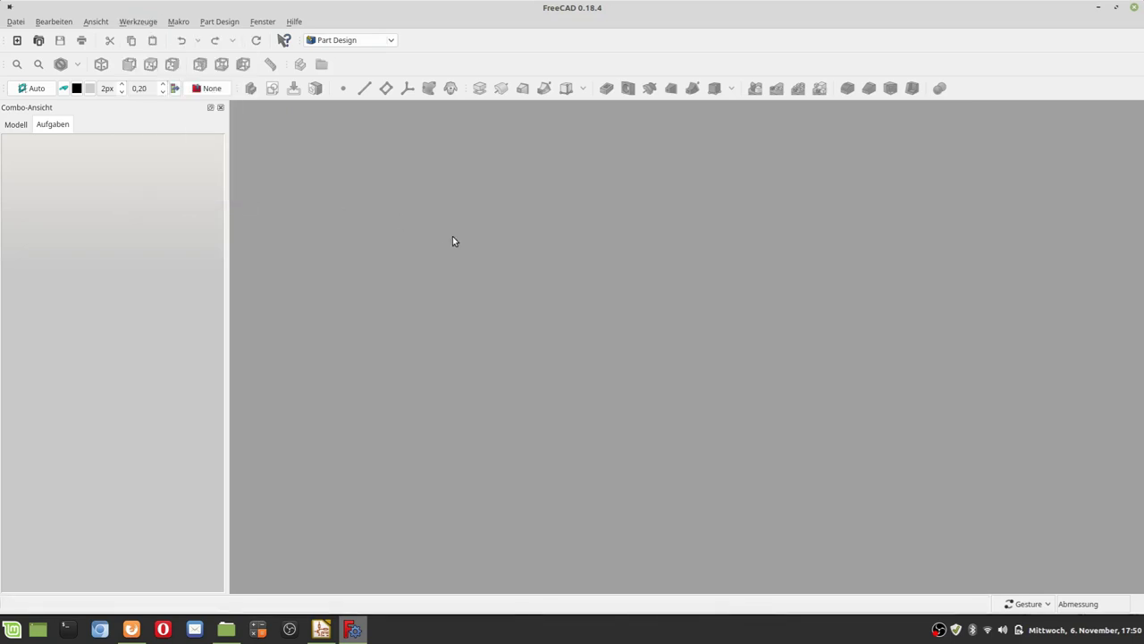
pyautogui.click(354, 41)
pyautogui.click(354, 41)
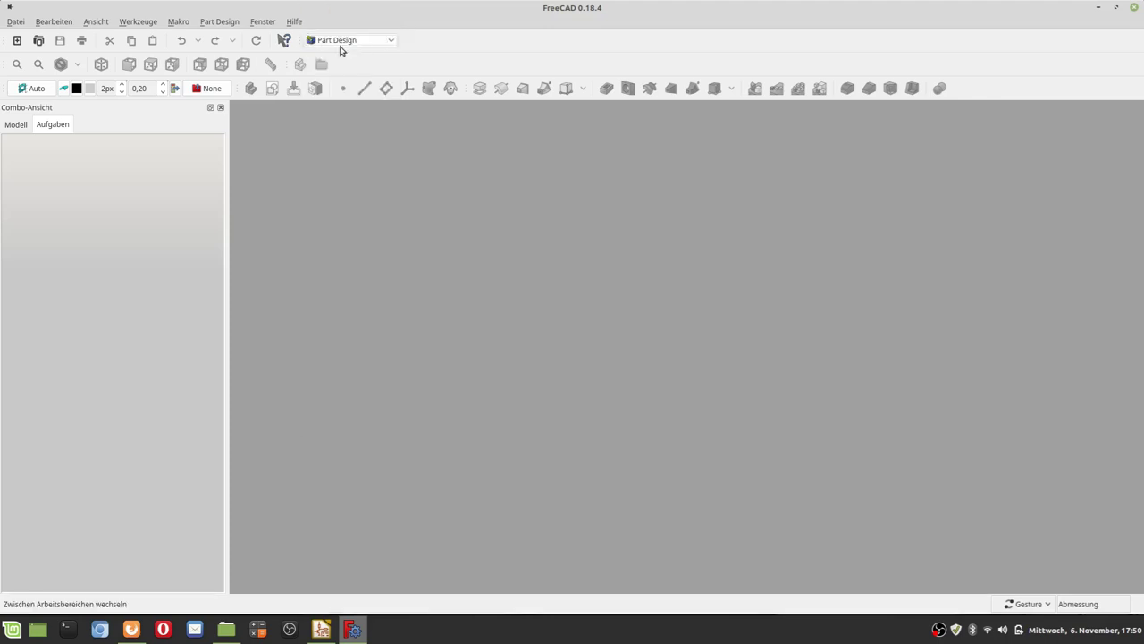
# - Create a new document and start a Part Design sketch on the XY plane
pyautogui.click(16, 42)
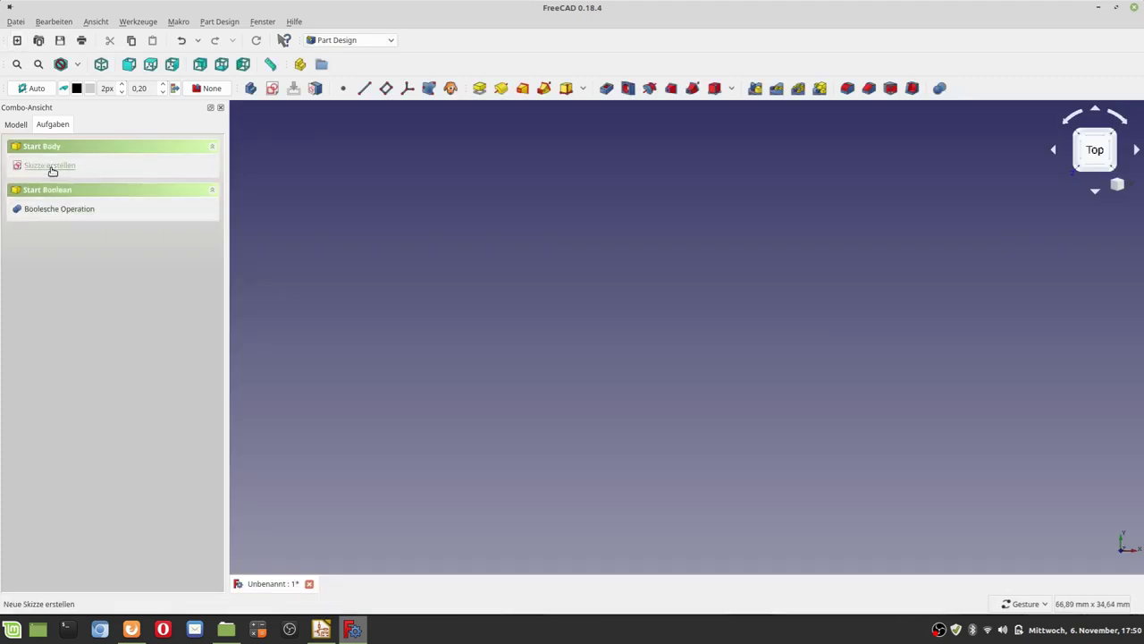
pyautogui.click(52, 168)
pyautogui.click(47, 206)
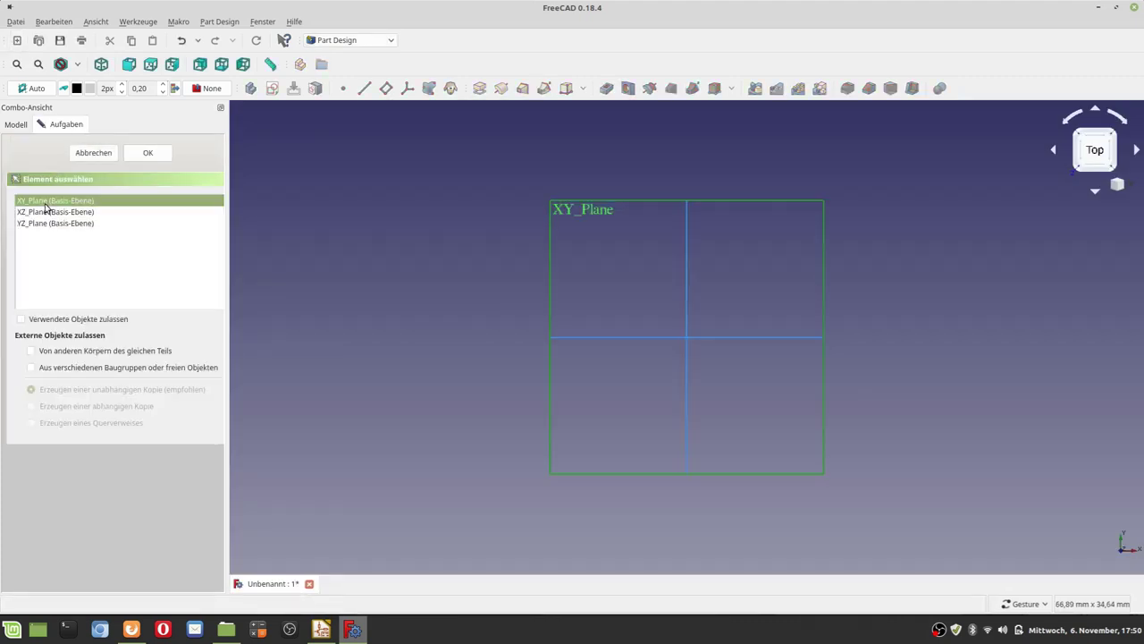
pyautogui.click(150, 154)
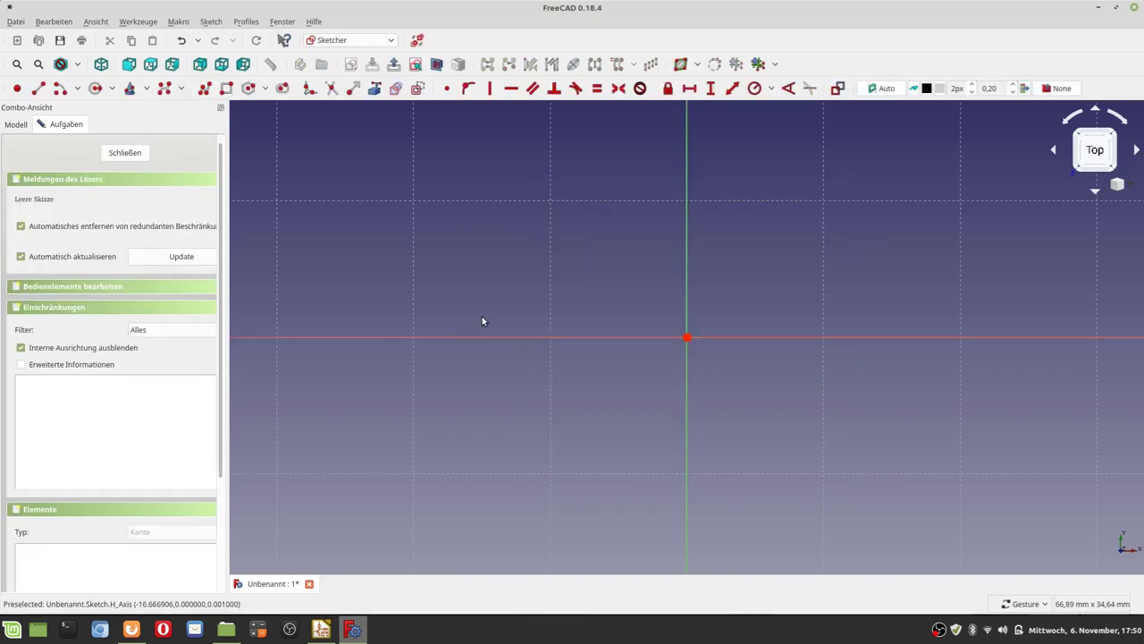
# - Sketch a rectangle about 39 by 23 mm enclosing the origin
pyautogui.click(226, 89)
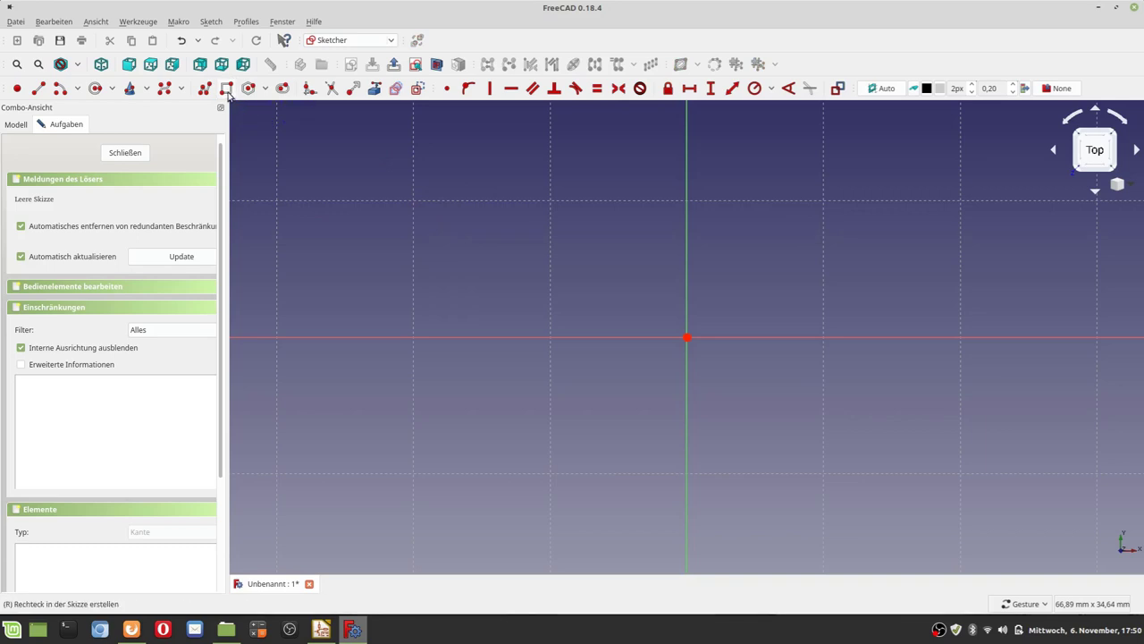
pyautogui.click(404, 172)
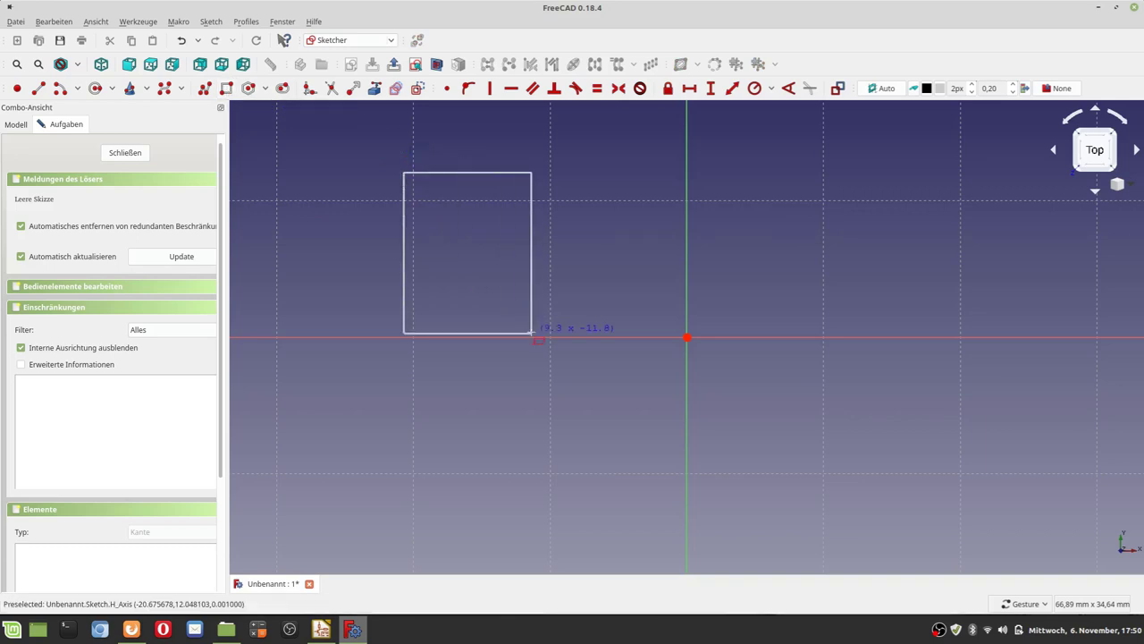
pyautogui.click(948, 498)
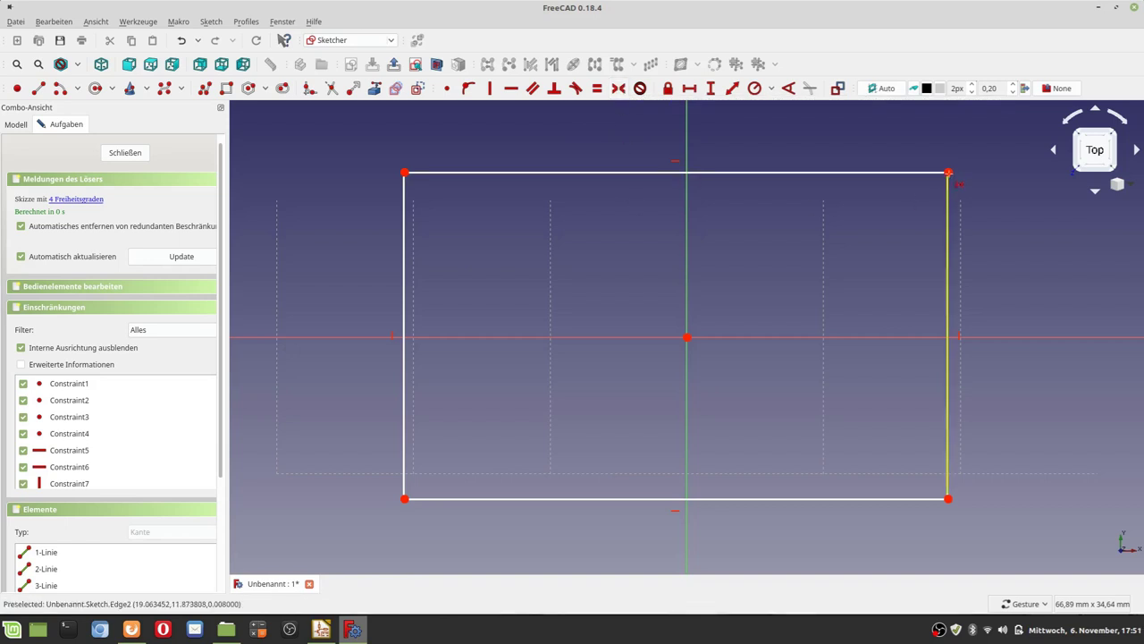
# - Constrain two diagonally opposite corners of the rectangle to be symmetric about the origin
pyautogui.press('s')
pyautogui.click(948, 171)
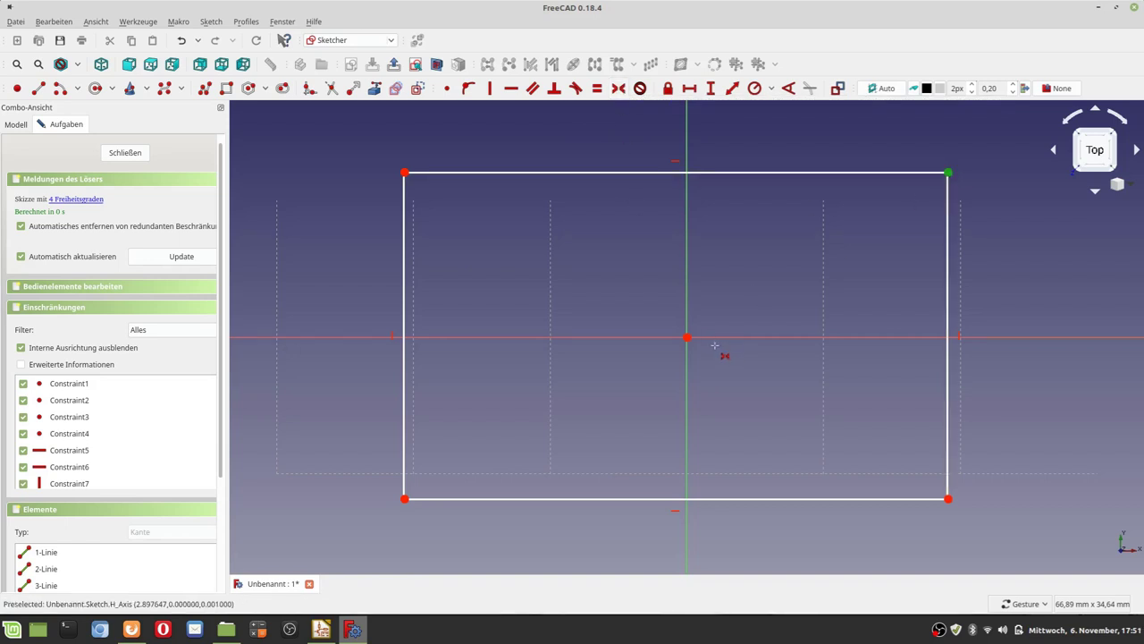
pyautogui.click(687, 337)
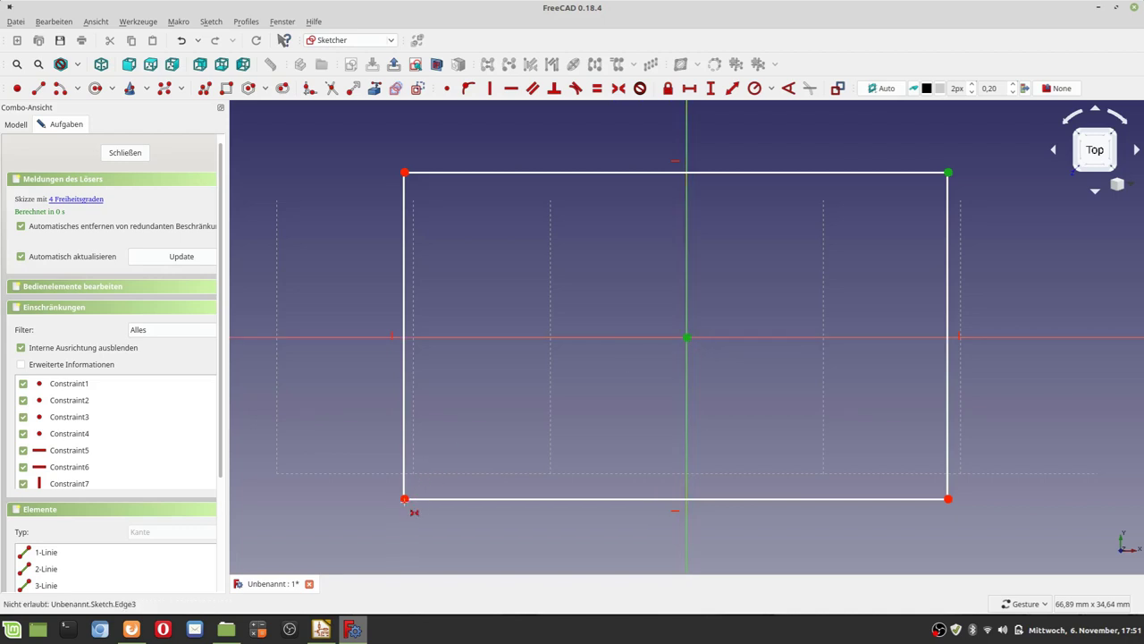
pyautogui.click(405, 499)
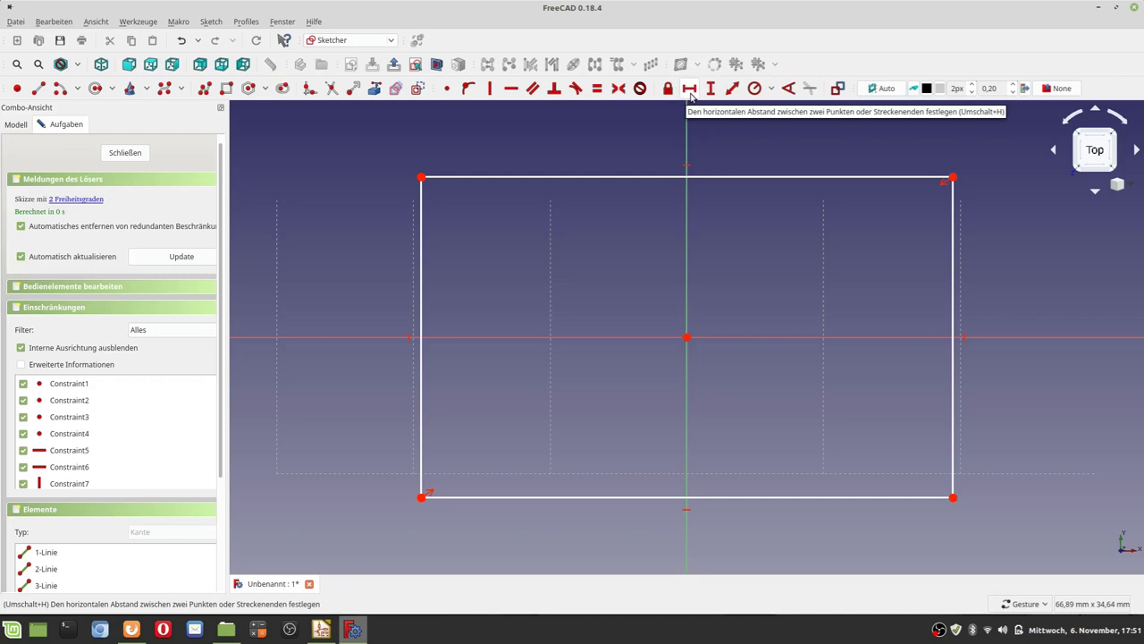
# - Constrain the rectangle's upper edge to a horizontal length of 160 mm
pyautogui.click(689, 88)
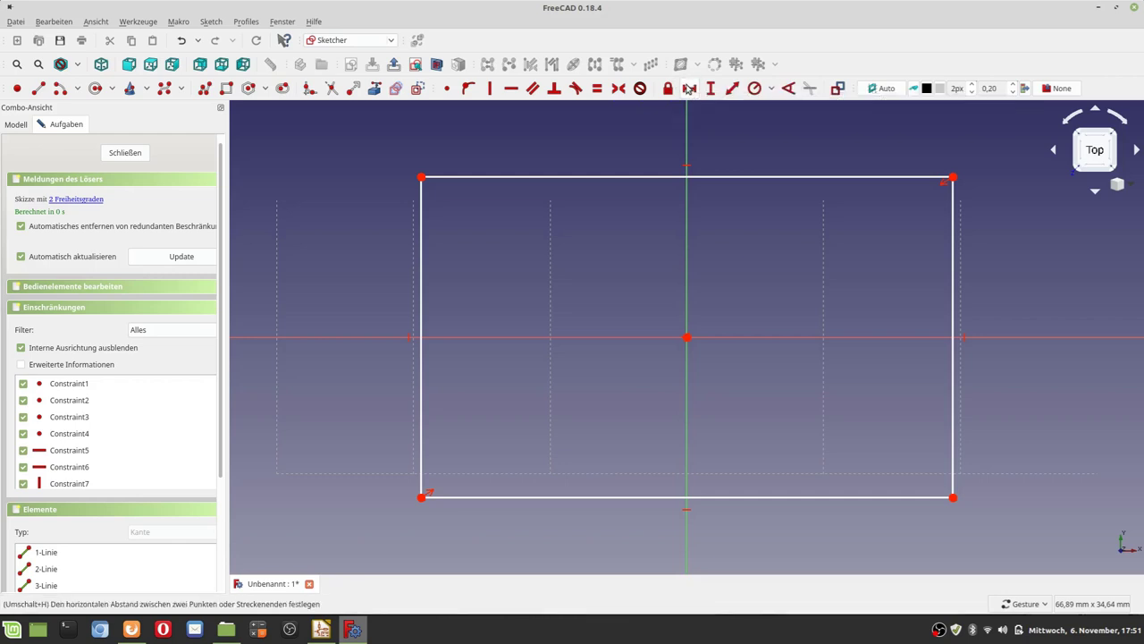
pyautogui.click(653, 176)
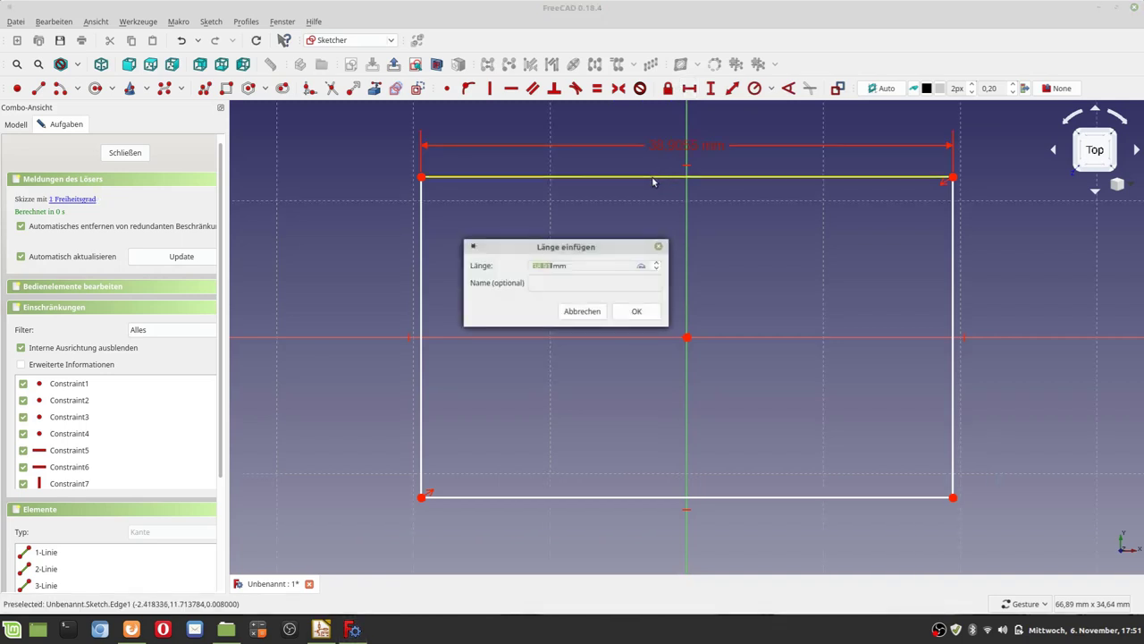
pyautogui.write('160')
pyautogui.moveTo(658, 320); pyautogui.dragTo(715, 400)
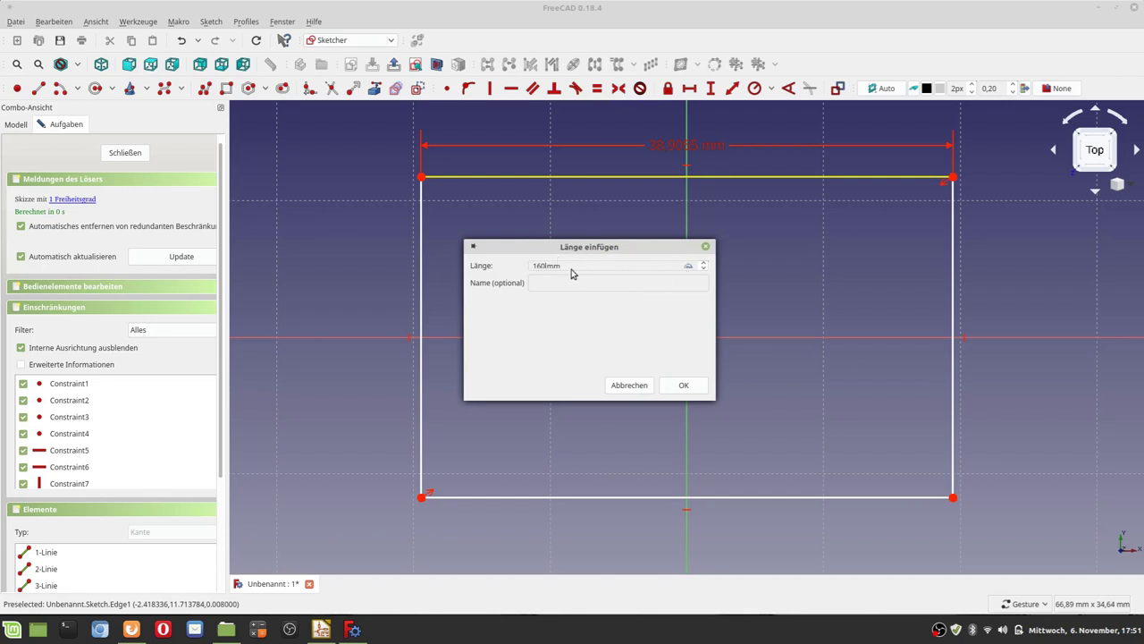
pyautogui.moveTo(572, 266); pyautogui.dragTo(485, 265)
pyautogui.click(672, 386)
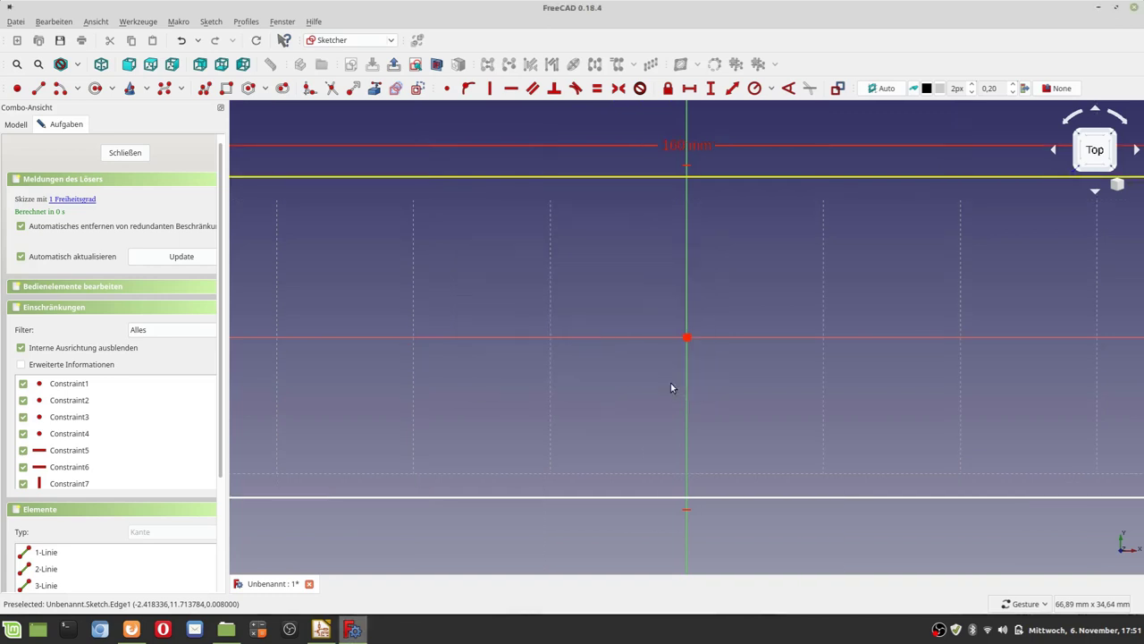
# - Constrain the rectangle's vertical side to a length of 100 mm and close the sketch
pyautogui.click(15, 65)
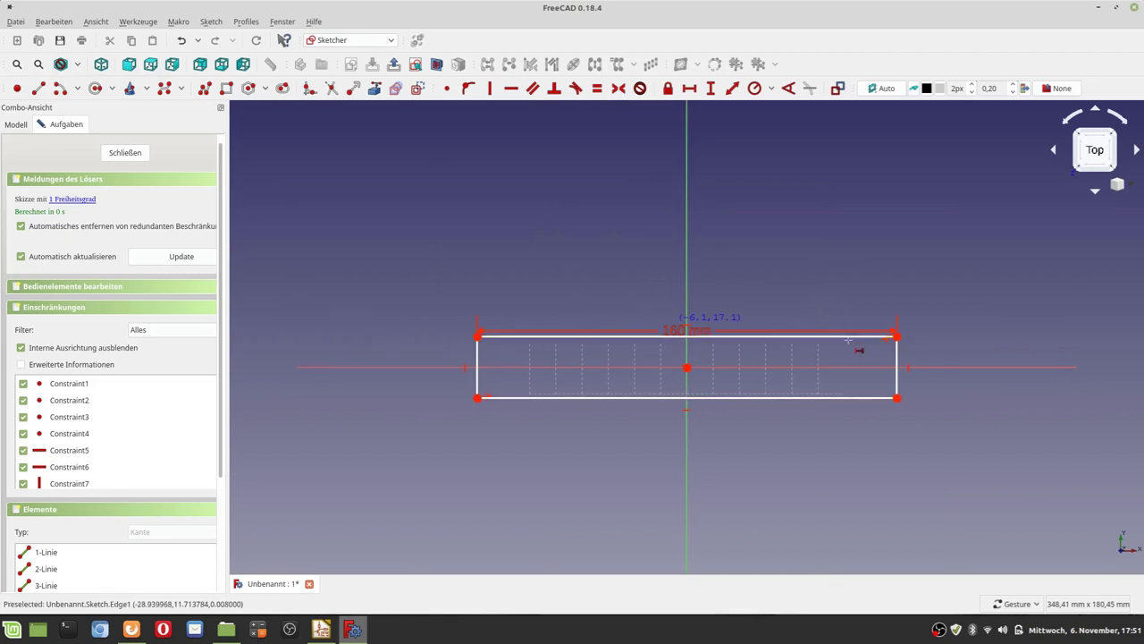
pyautogui.click(712, 90)
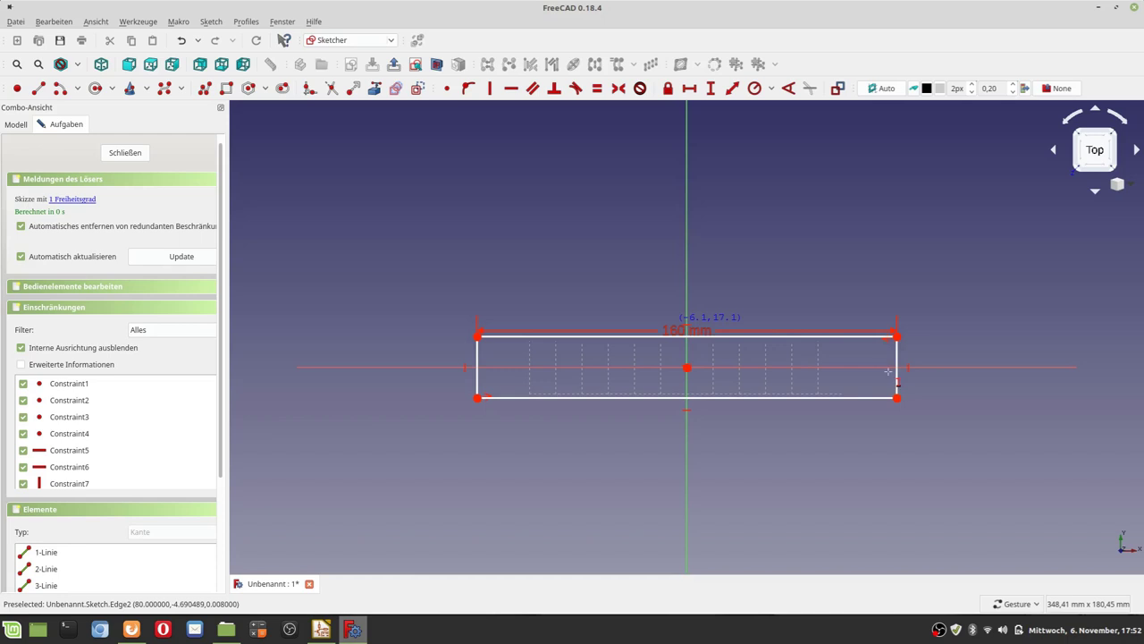
pyautogui.click(710, 88)
pyautogui.click(897, 376)
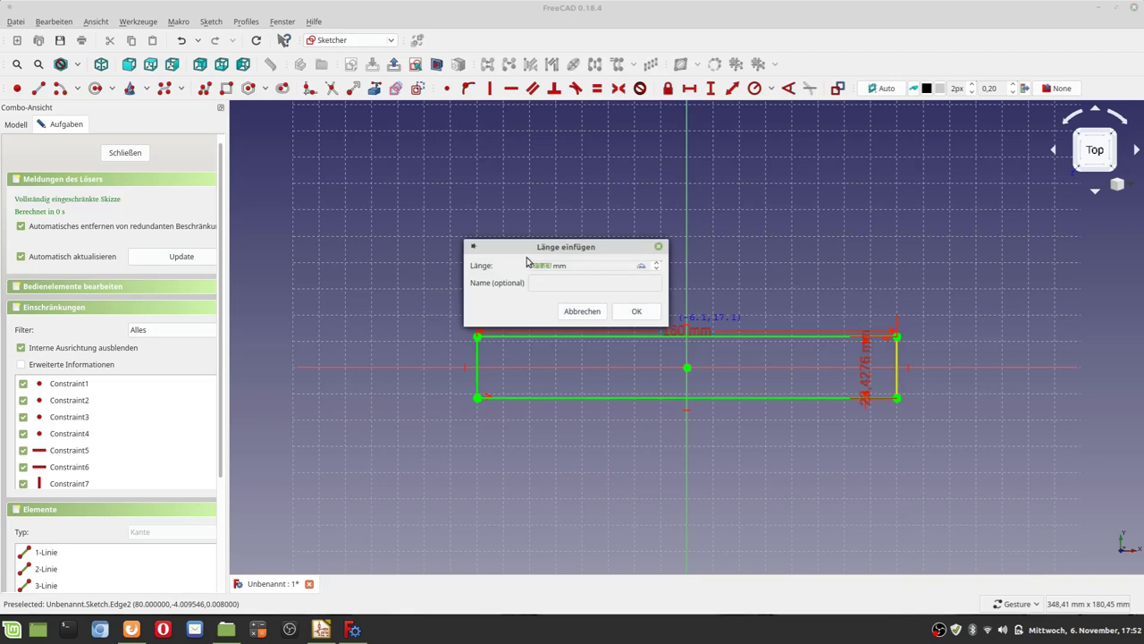
pyautogui.write('100')
pyautogui.press('Return')
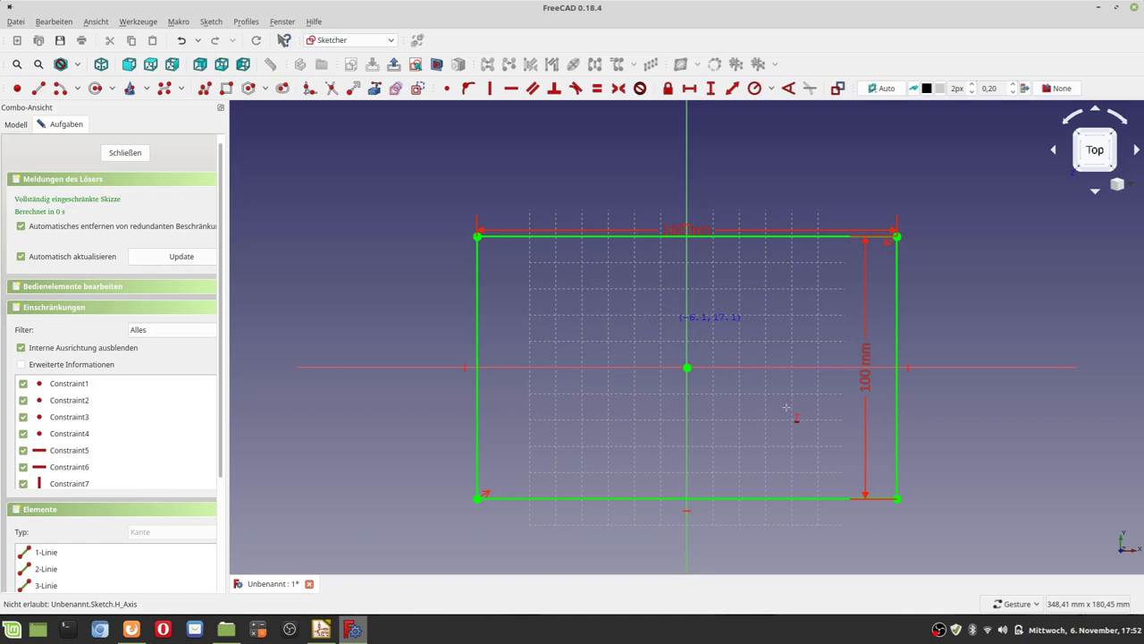
pyautogui.press('Escape')
pyautogui.click(132, 158)
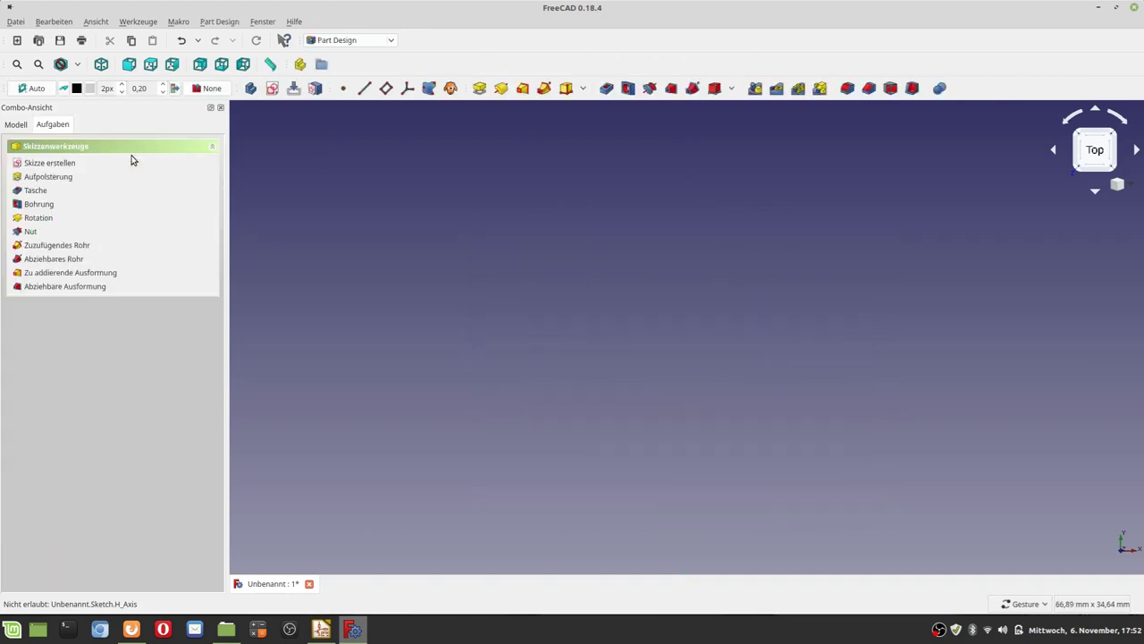
# - Select the finished rectangle sketch in the body and switch to the KiCadStepUp workbench
pyautogui.click(14, 125)
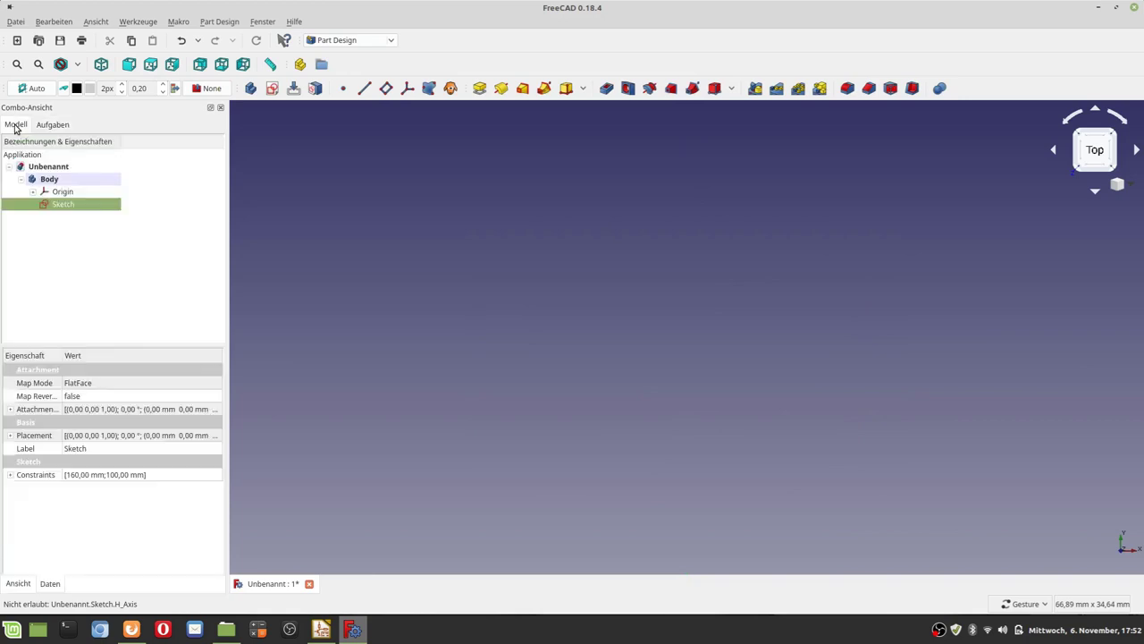
pyautogui.click(69, 190)
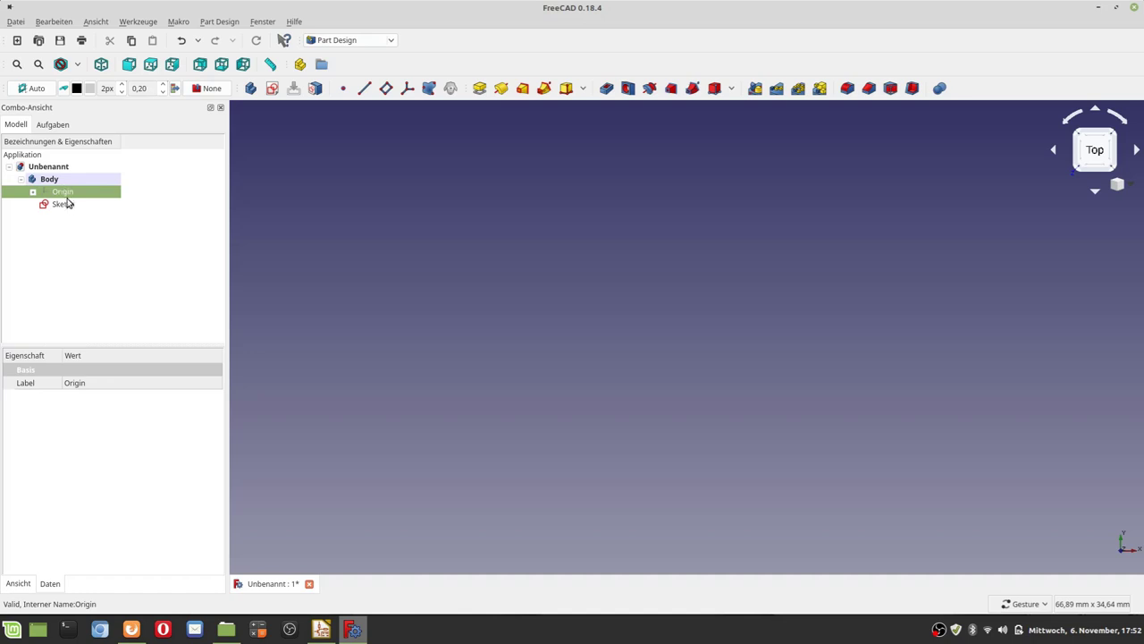
pyautogui.click(60, 205)
pyautogui.click(63, 191)
pyautogui.click(77, 208)
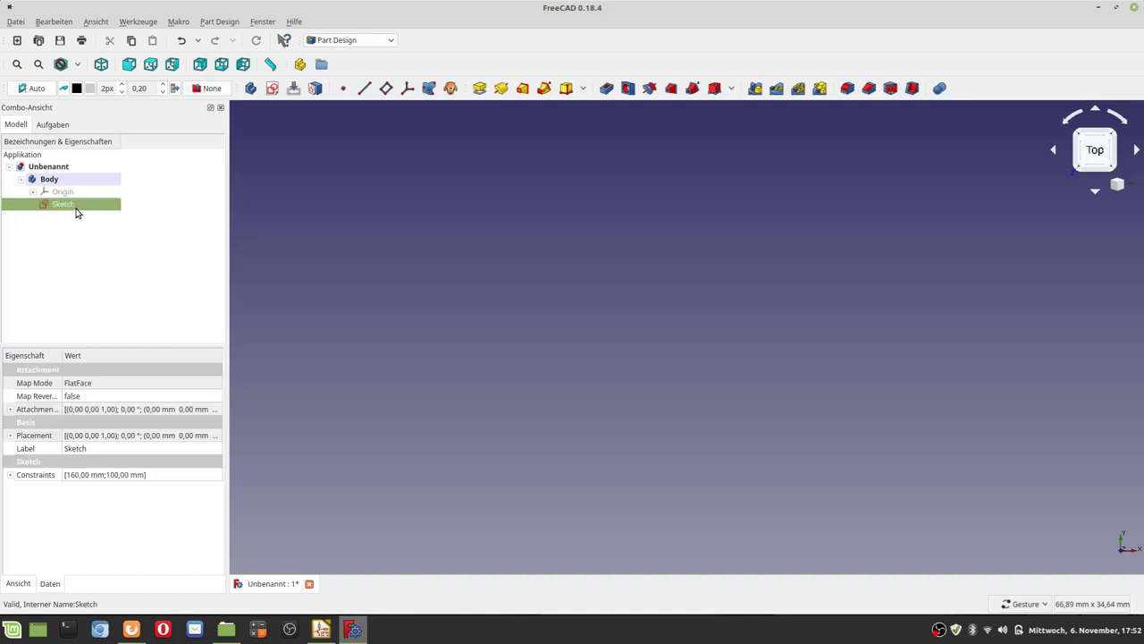
pyautogui.click(391, 42)
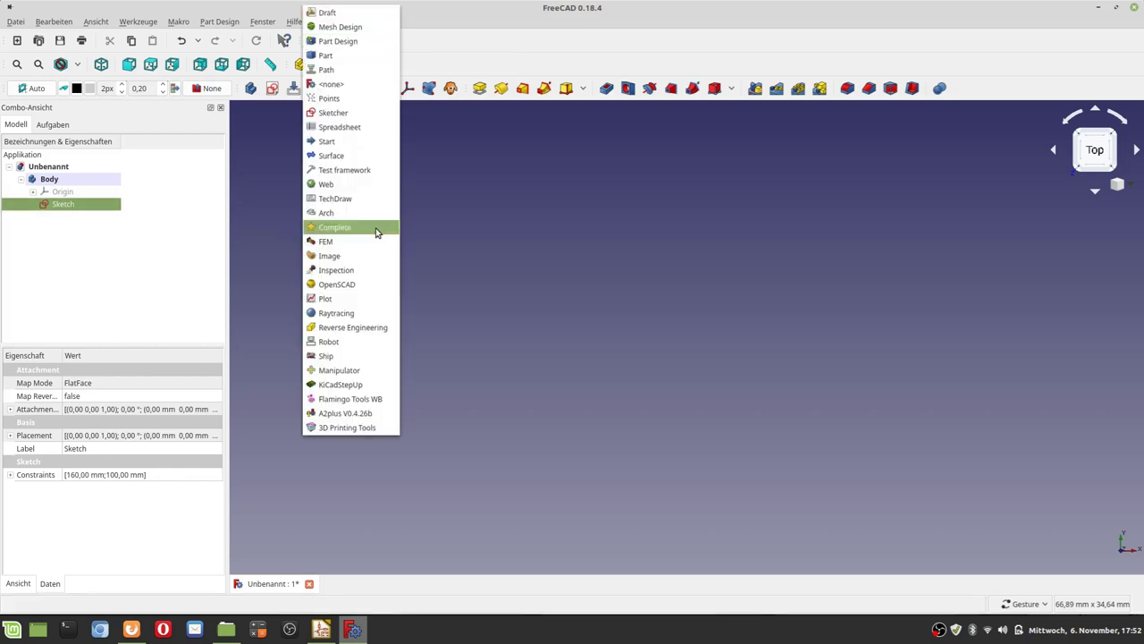
pyautogui.click(347, 386)
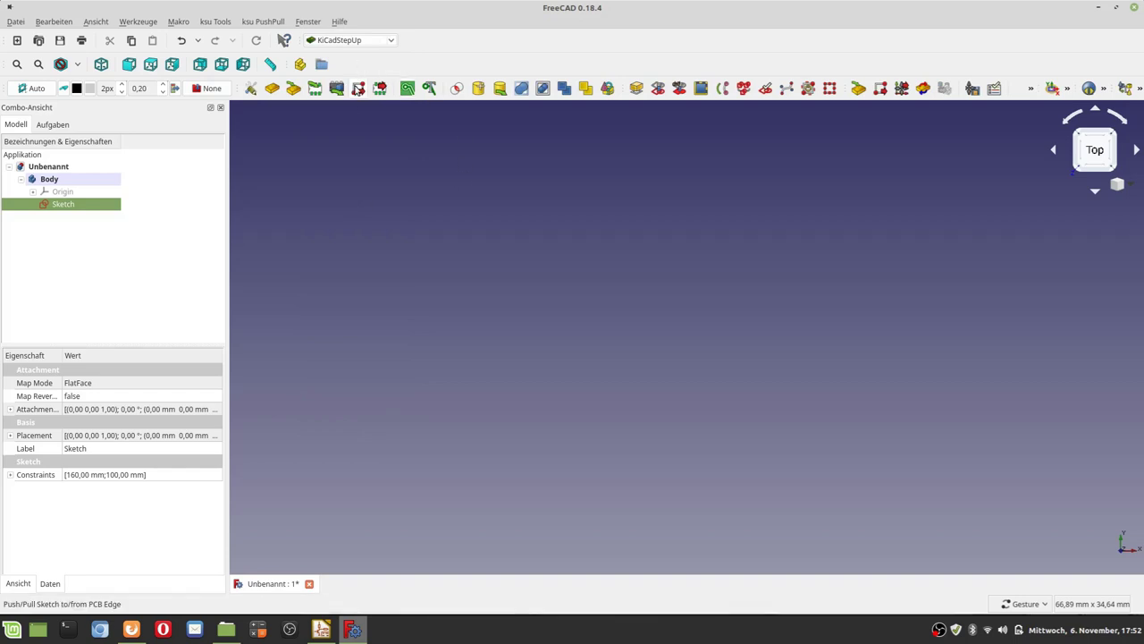
# - Push the sketch as the PCB edge into Grundvorlage.kicad_pcb in the Gundvorlage template folder, overwriting the existing file
pyautogui.click(358, 89)
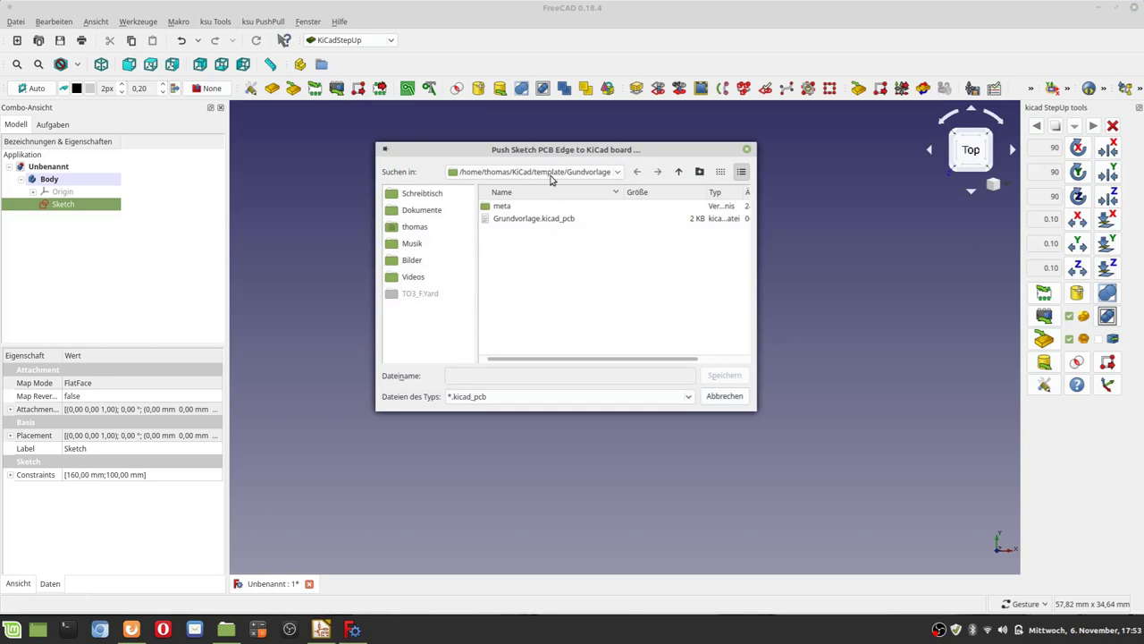
pyautogui.click(549, 220)
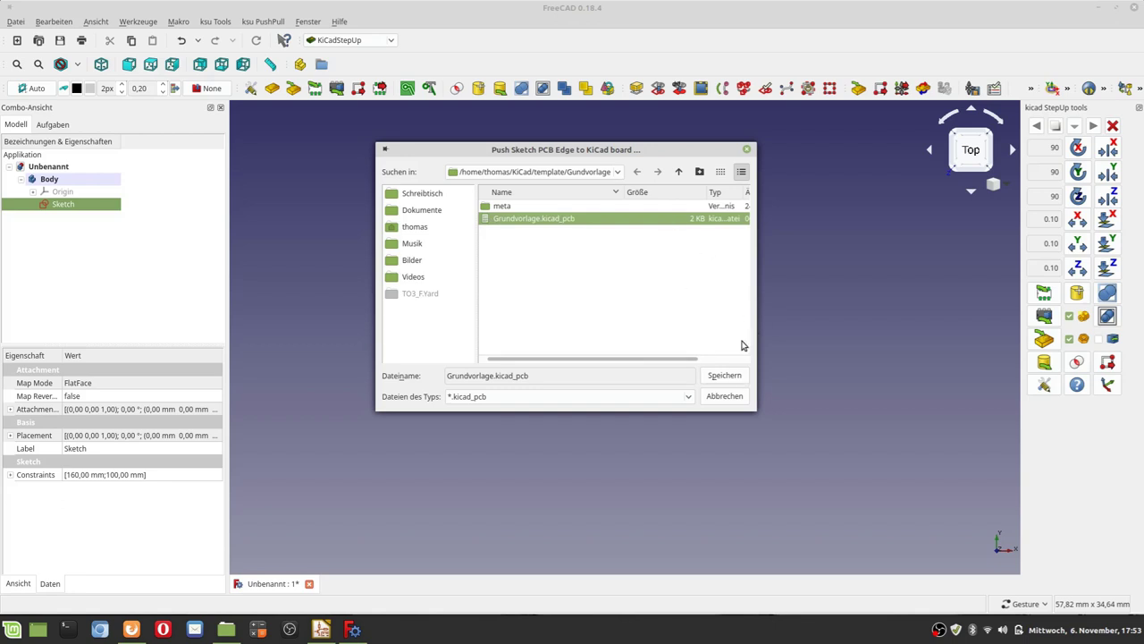
pyautogui.click(726, 376)
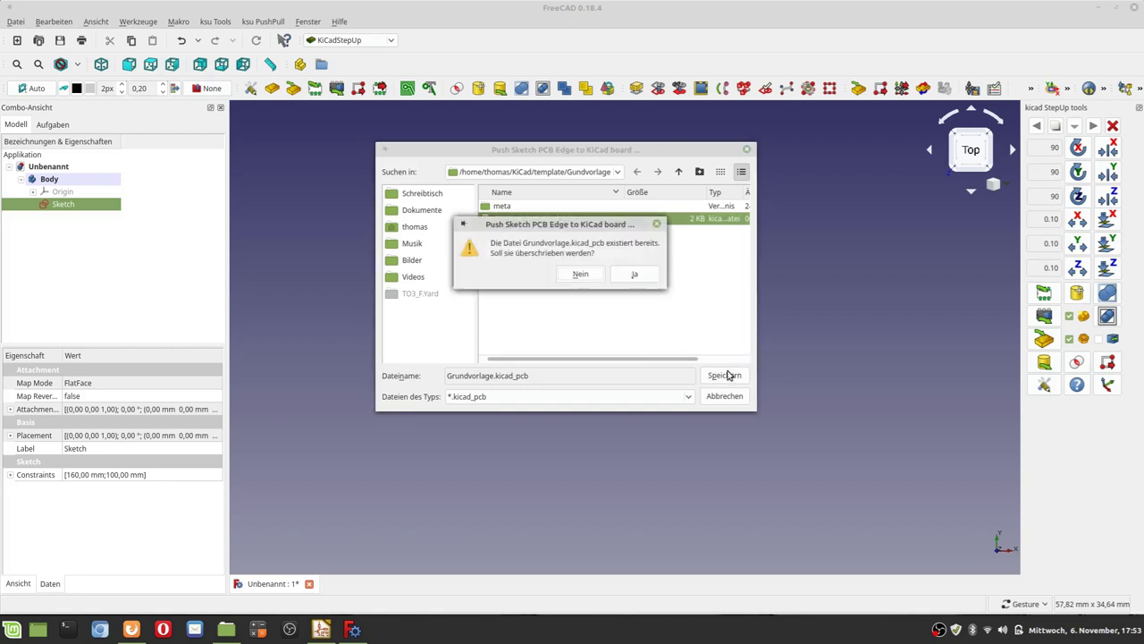
pyautogui.click(653, 281)
pyautogui.click(693, 334)
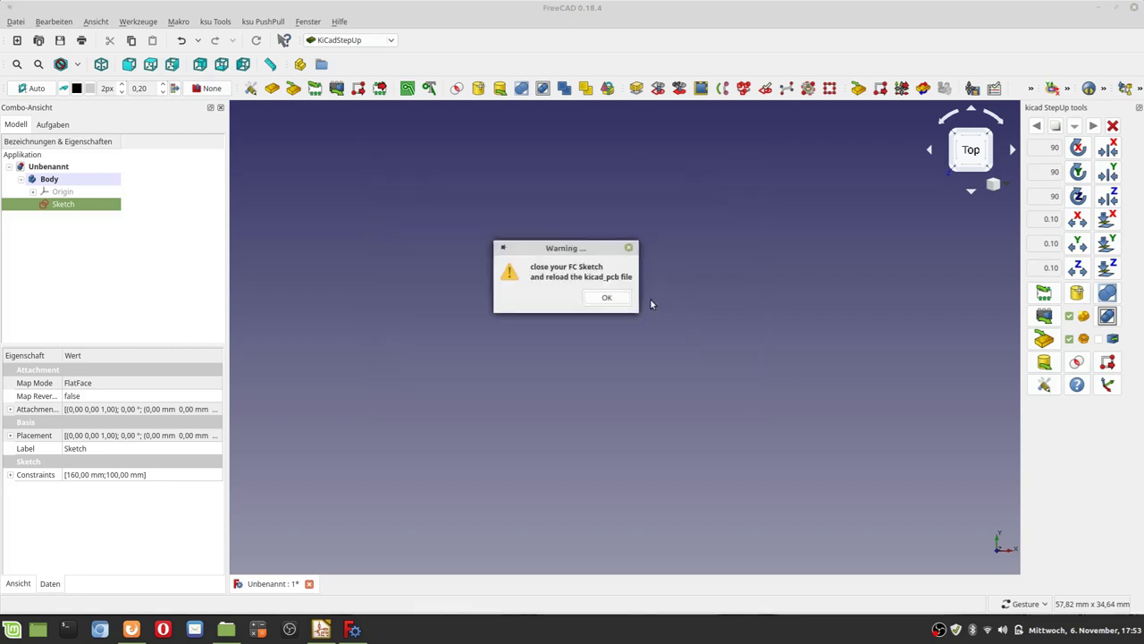
pyautogui.click(607, 299)
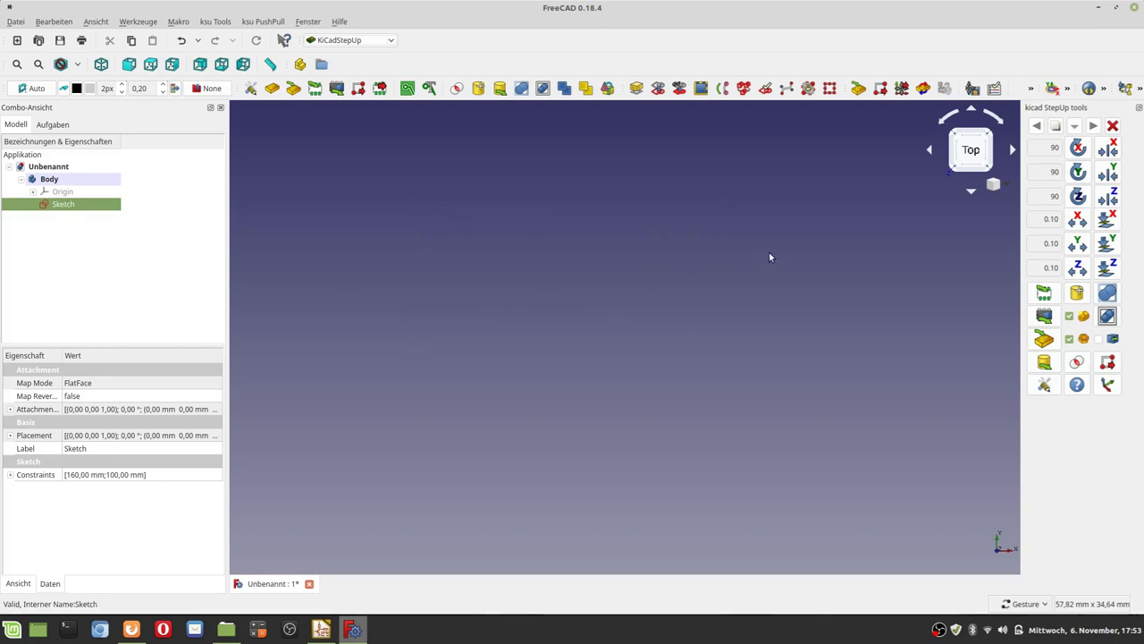
# - Close FreeCAD and discard the unsaved document
pyautogui.click(1136, 8)
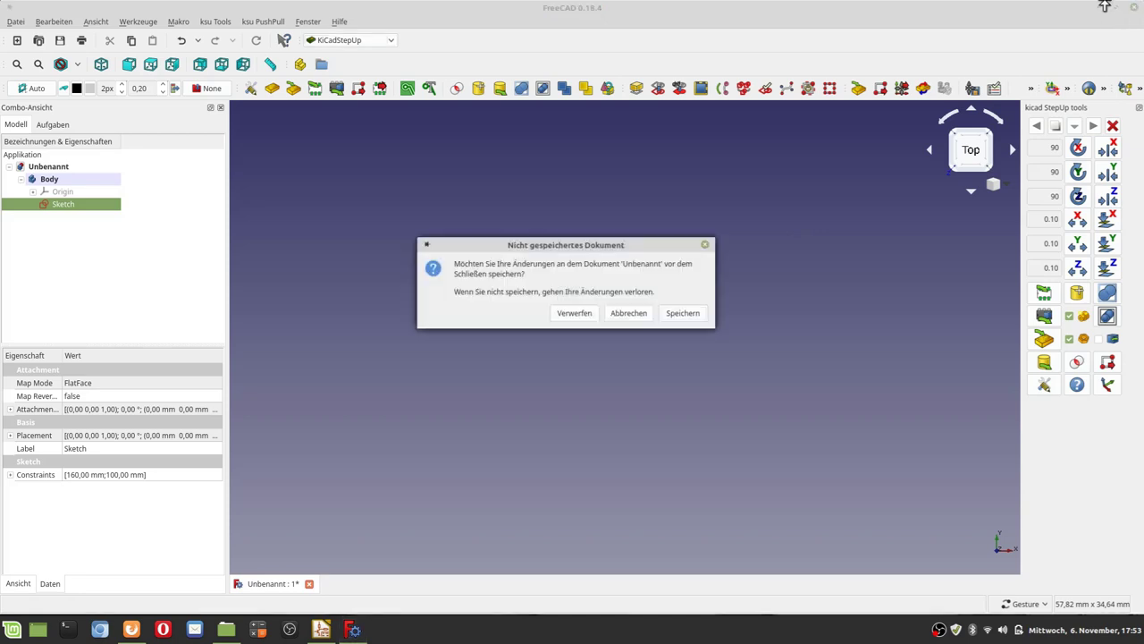
pyautogui.click(571, 314)
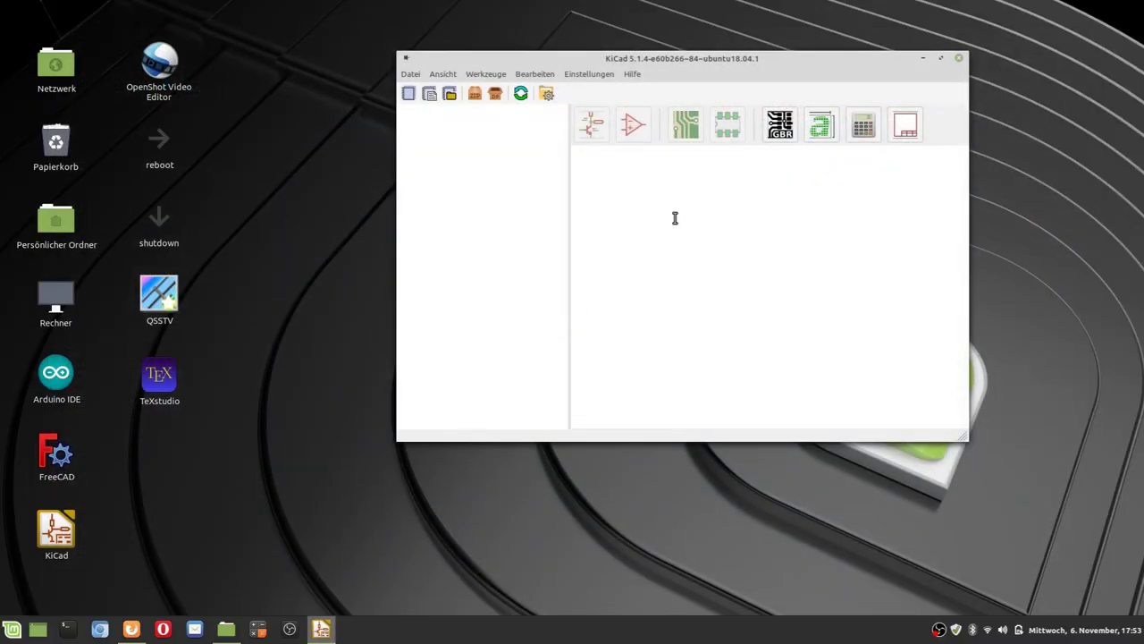
# - Start a new project from the user template Grundvorlage
pyautogui.click(430, 95)
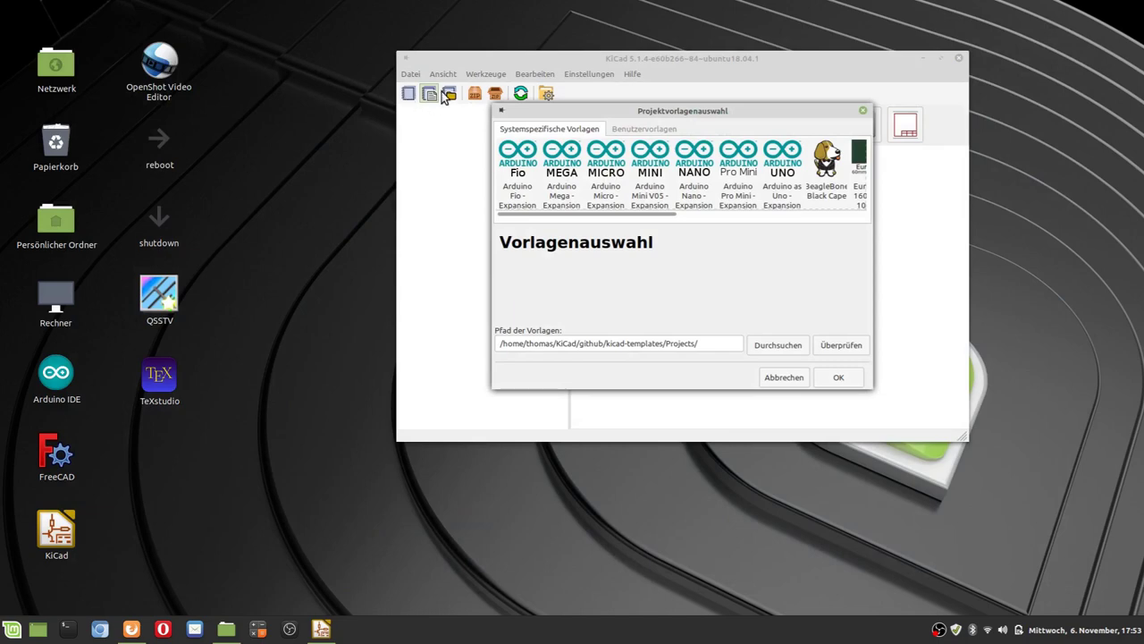
pyautogui.click(636, 131)
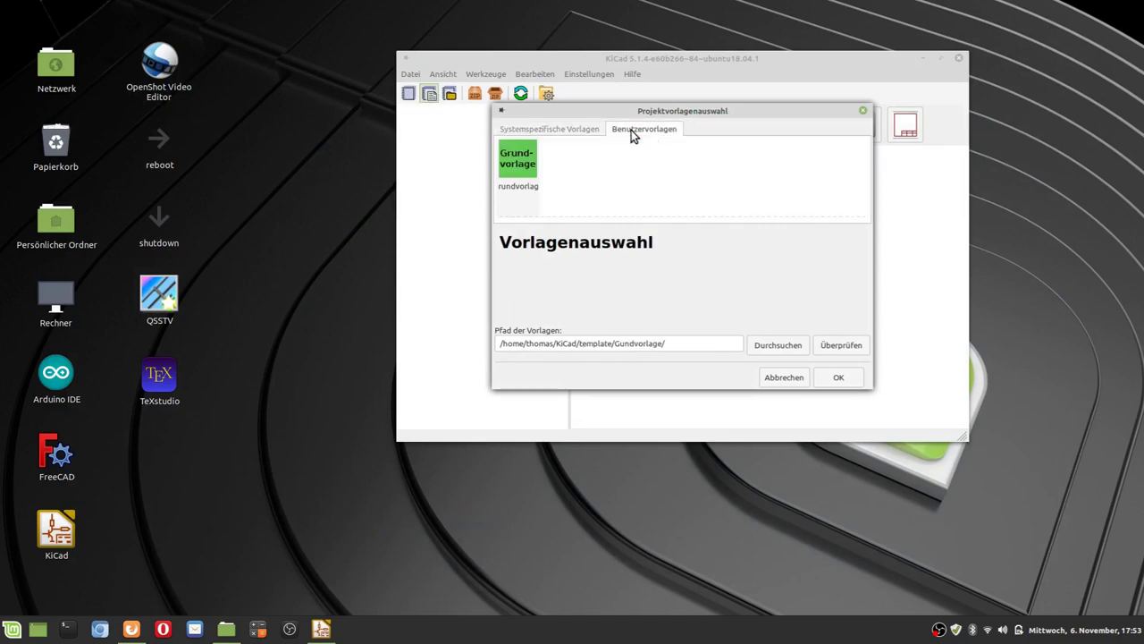
pyautogui.click(518, 167)
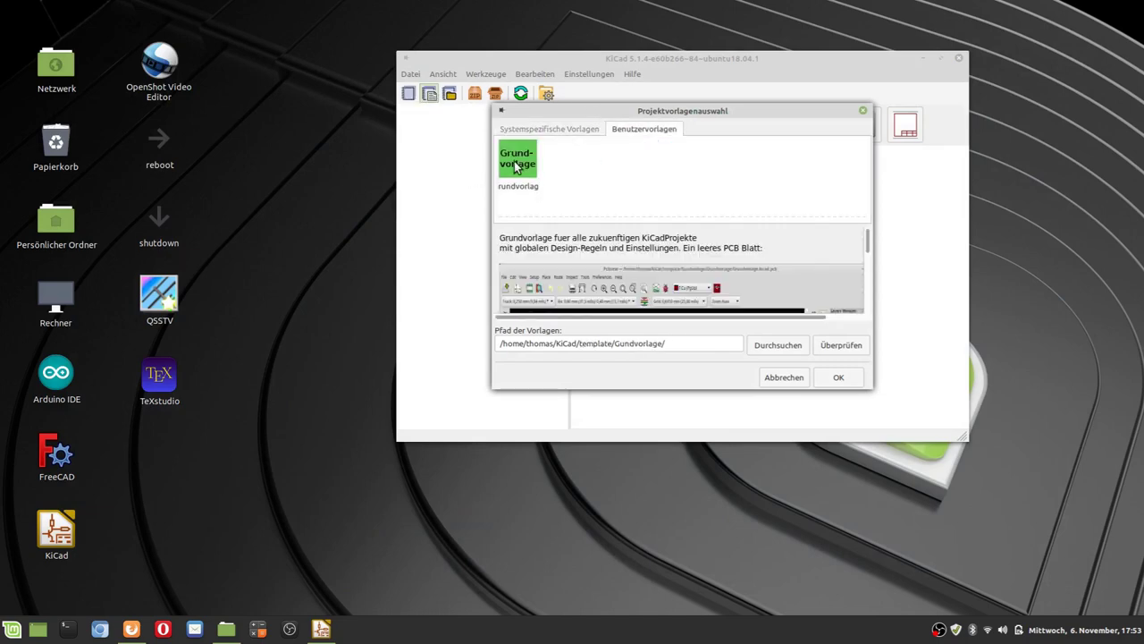
pyautogui.click(838, 378)
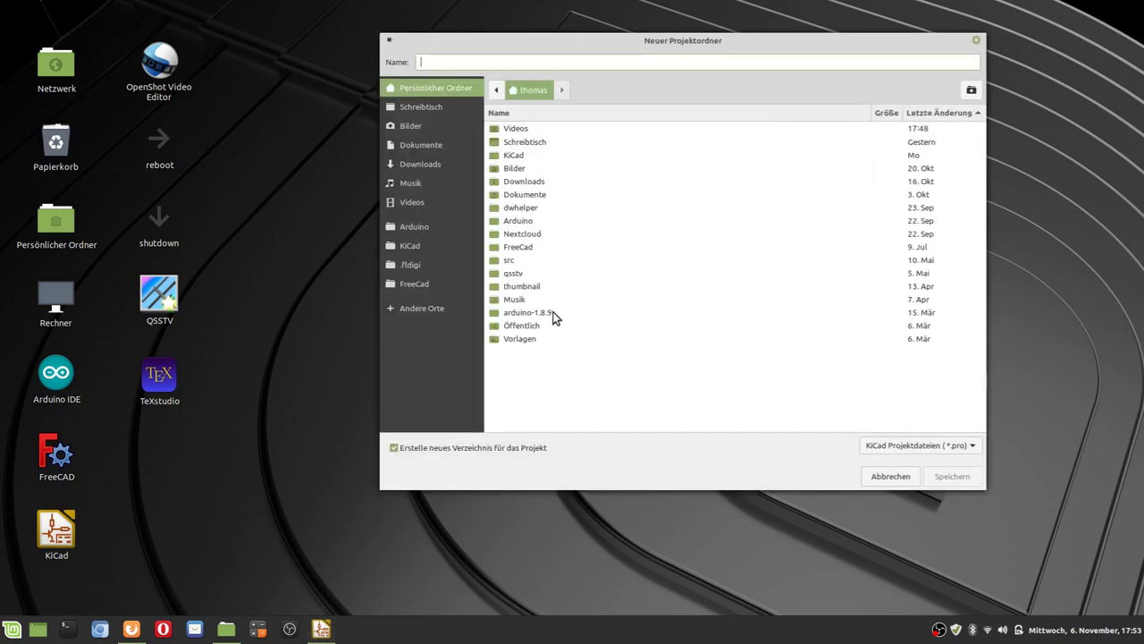
# - Save the new project as Kühlkörper in the KiCad/_Projekte folder, with its own project directory
pyautogui.click(407, 247)
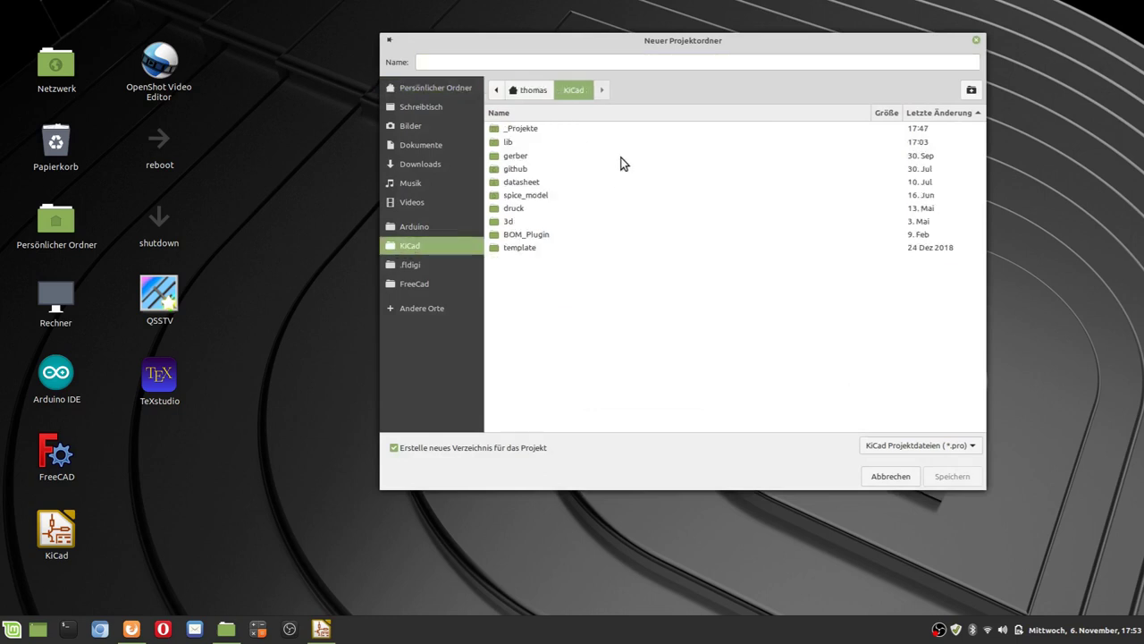
pyautogui.doubleClick(527, 128)
pyautogui.click(489, 60)
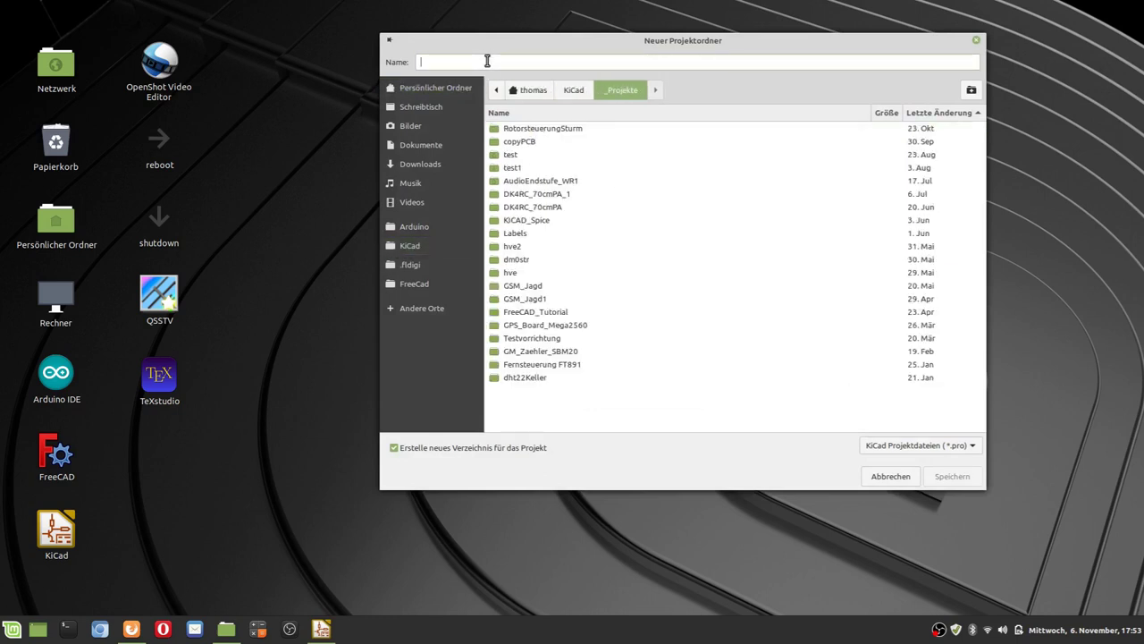
pyautogui.write('Kue')
pyautogui.press('BackSpace')
pyautogui.press('BackSpace')
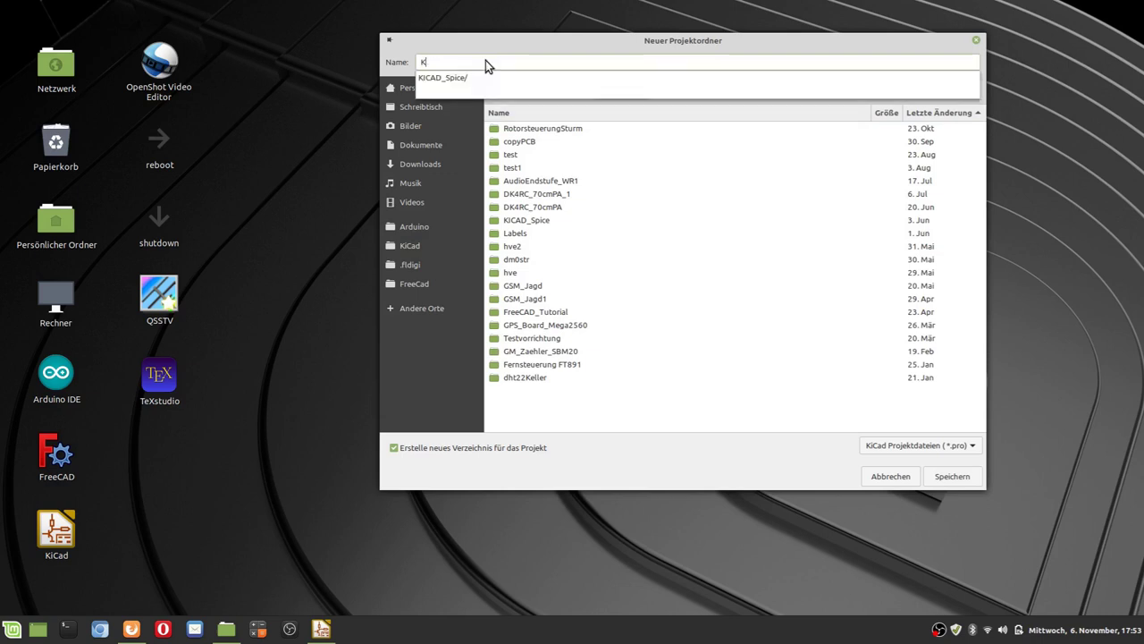
pyautogui.write('ühlkörper')
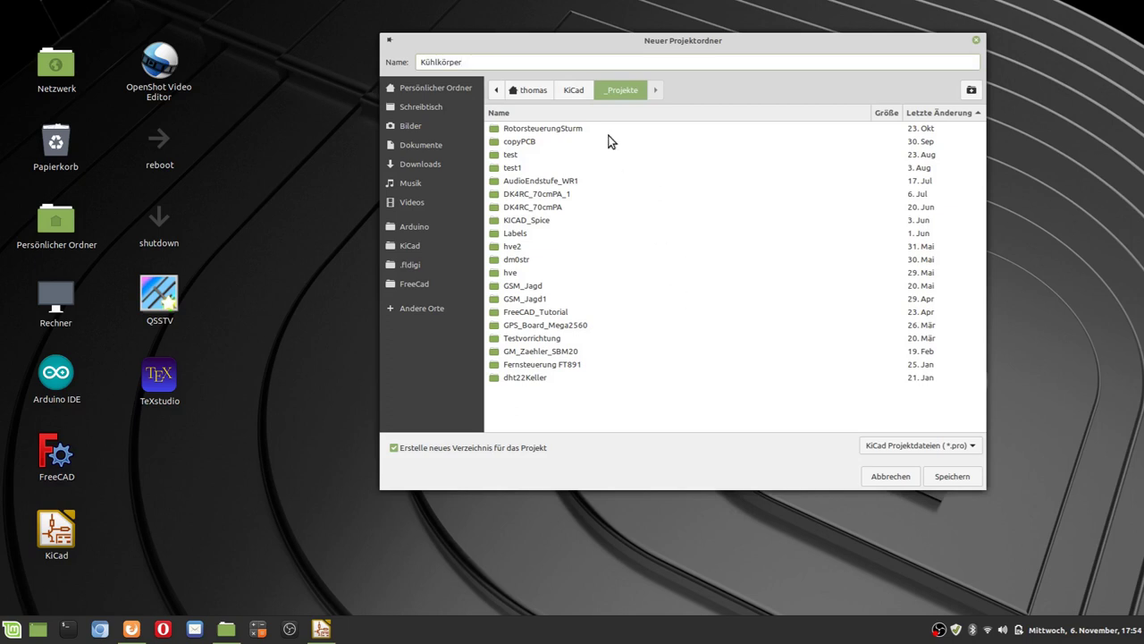
pyautogui.click(950, 477)
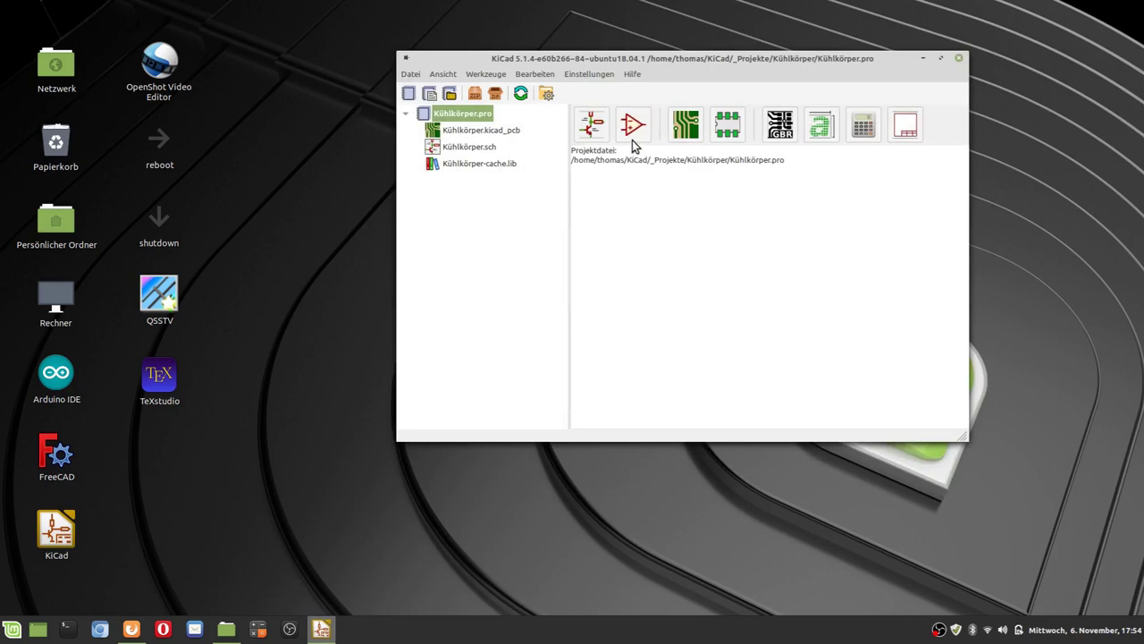
# - Open the Kühlkörper project's board in the PCB layout editor and bring the whole board outline into view
pyautogui.click(688, 131)
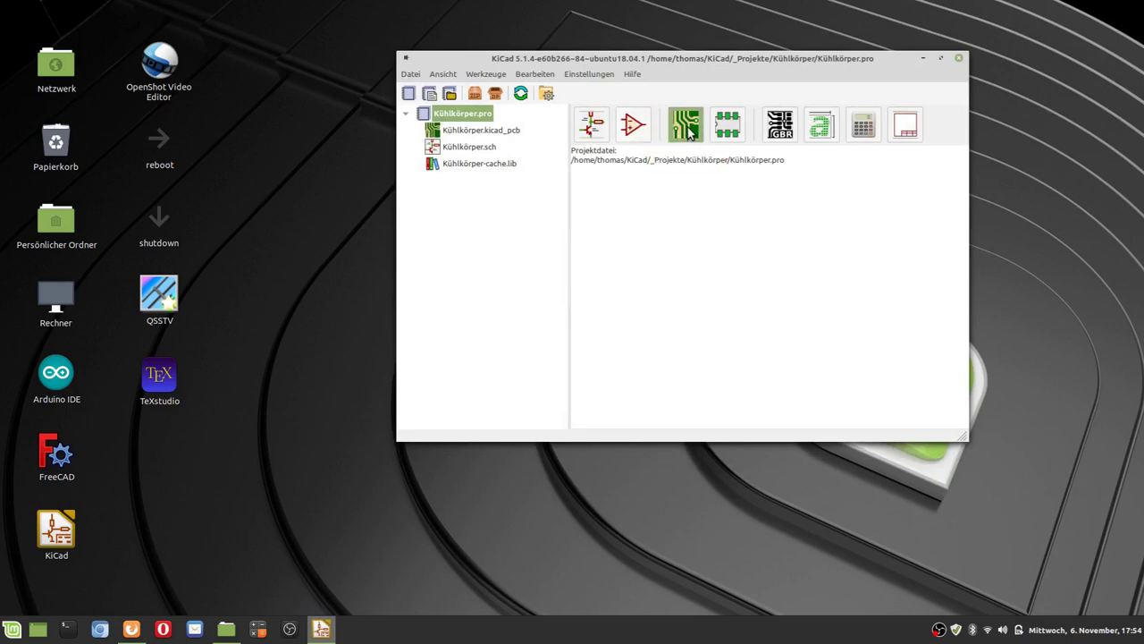
pyautogui.scroll(2, 667, 131)
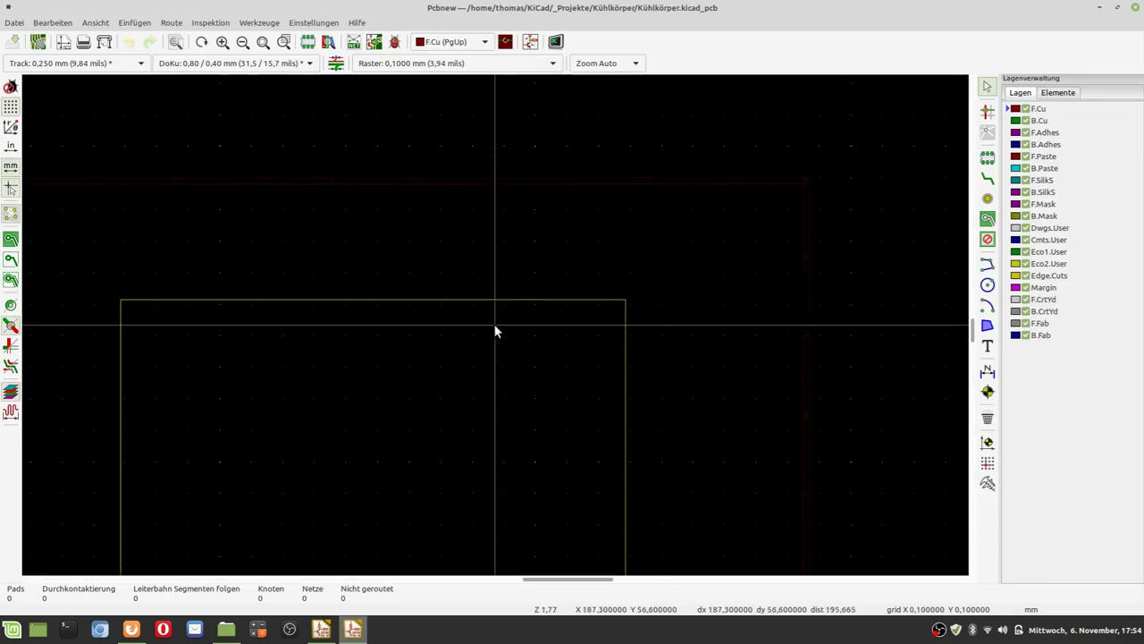
pyautogui.scroll(-3, 494, 331)
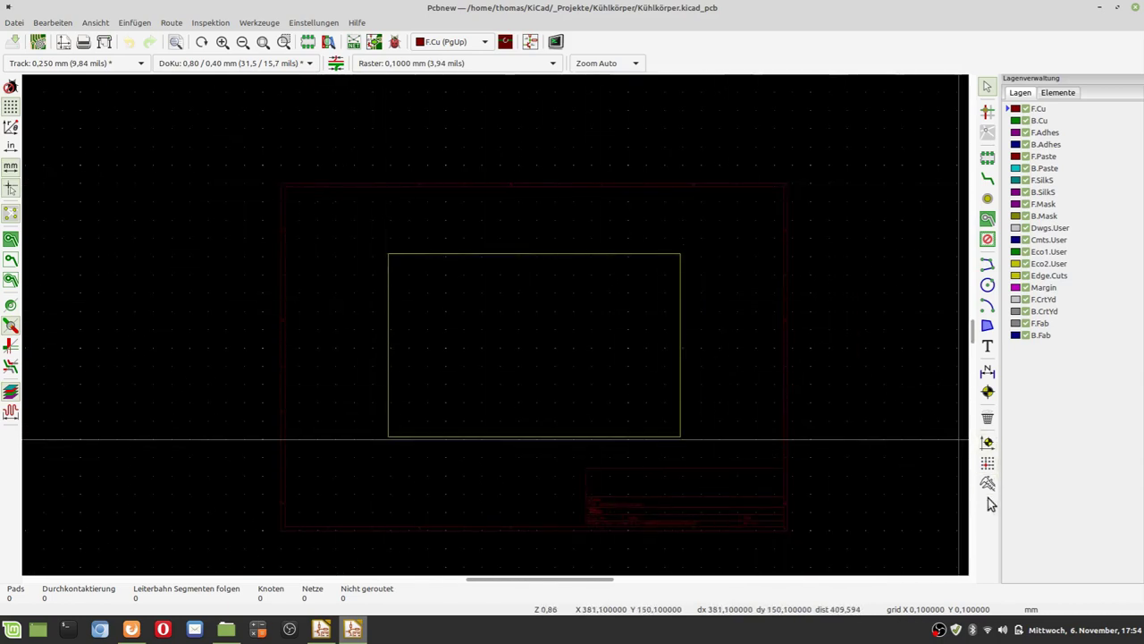
# - Dimension the upper edge of the board outline from corner to corner, placing the dimension line just above the edge
pyautogui.click(988, 370)
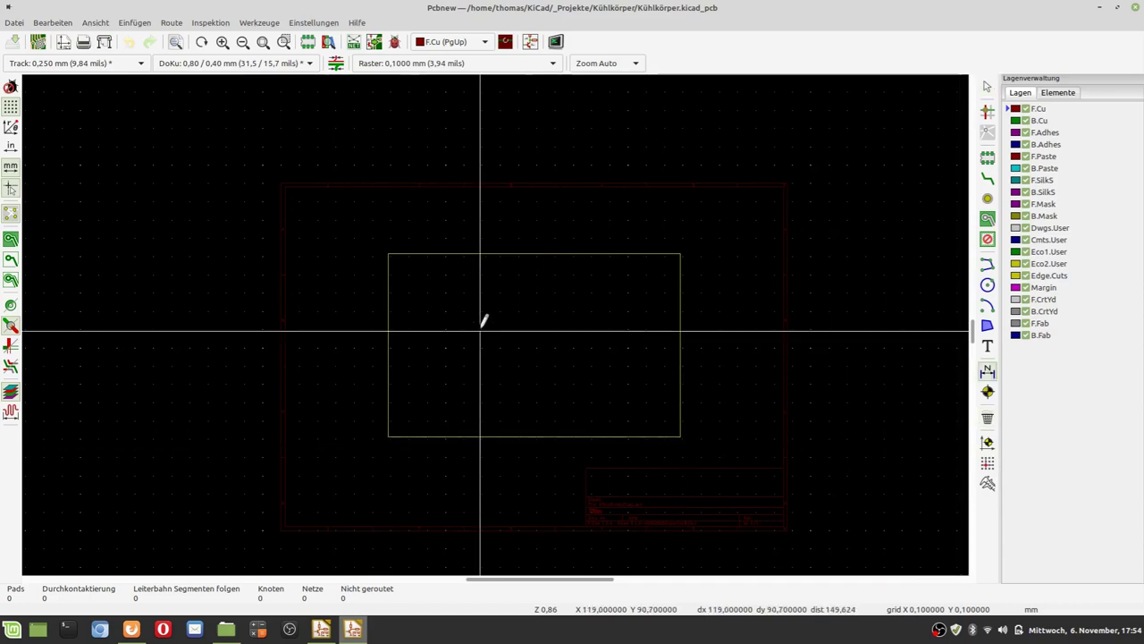
pyautogui.scroll(5, 483, 319)
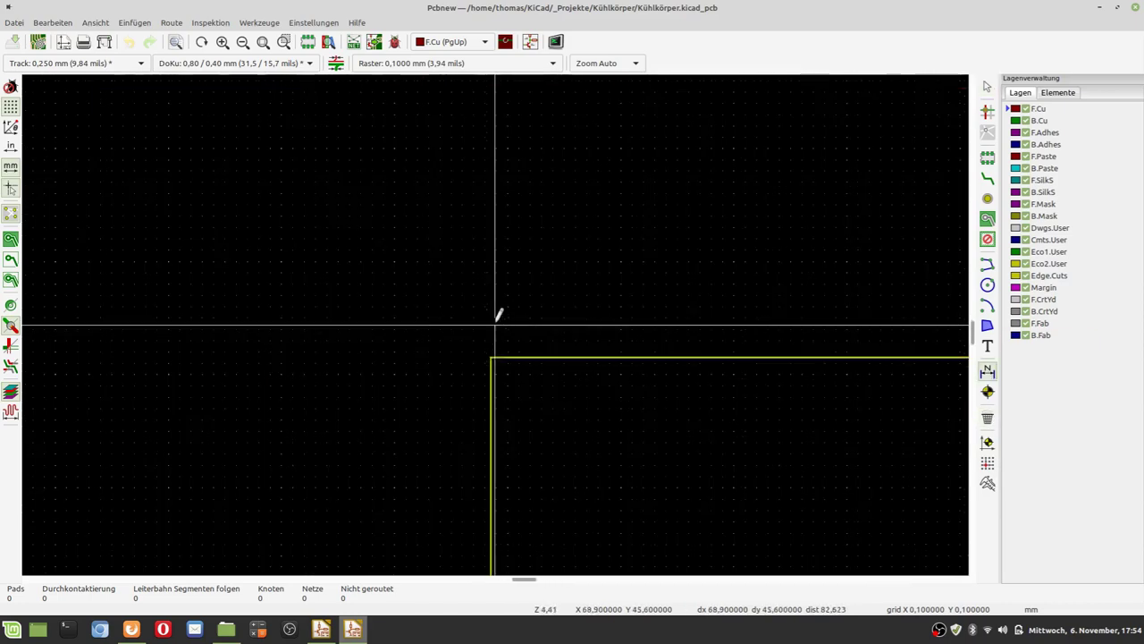
pyautogui.scroll(3, 498, 316)
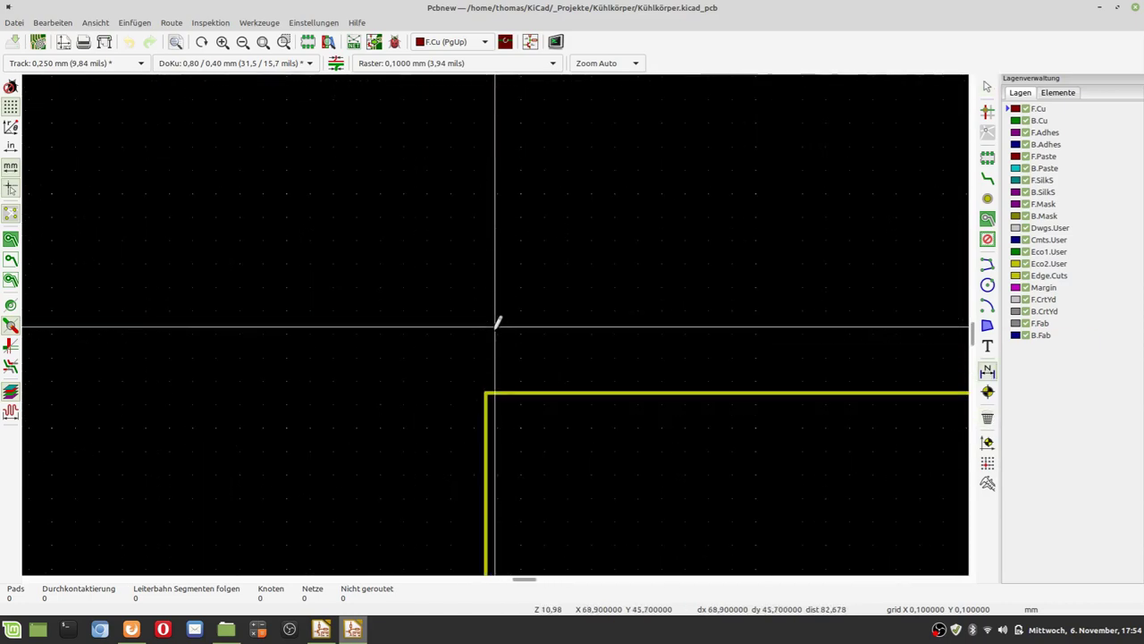
pyautogui.click(486, 393)
pyautogui.scroll(-4, 492, 349)
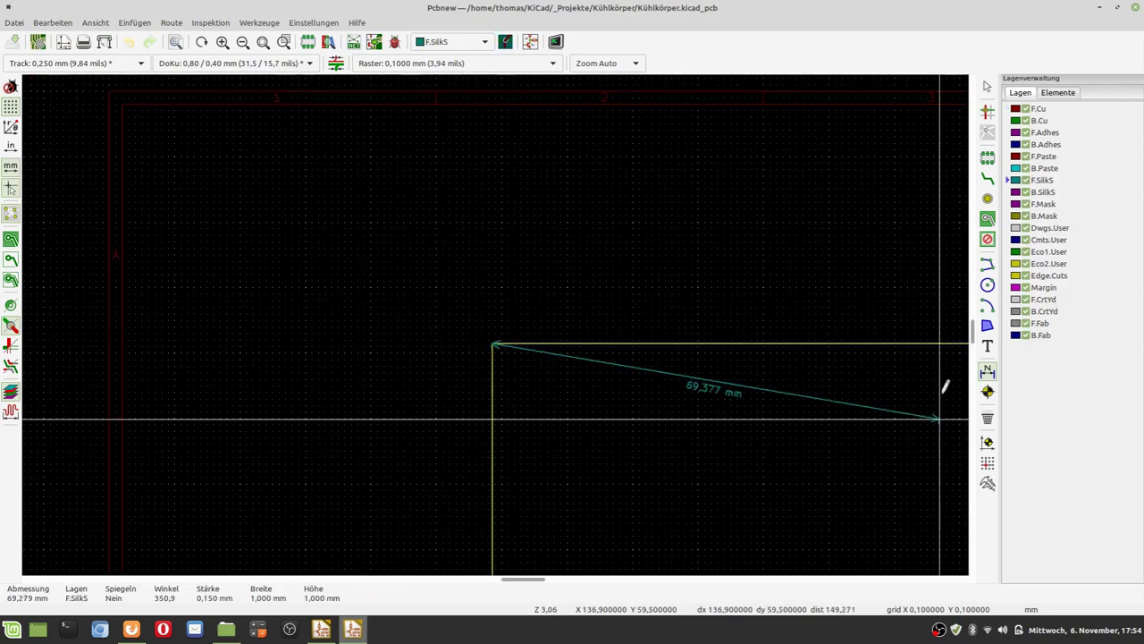
pyautogui.scroll(-2, 945, 386)
pyautogui.scroll(6, 736, 309)
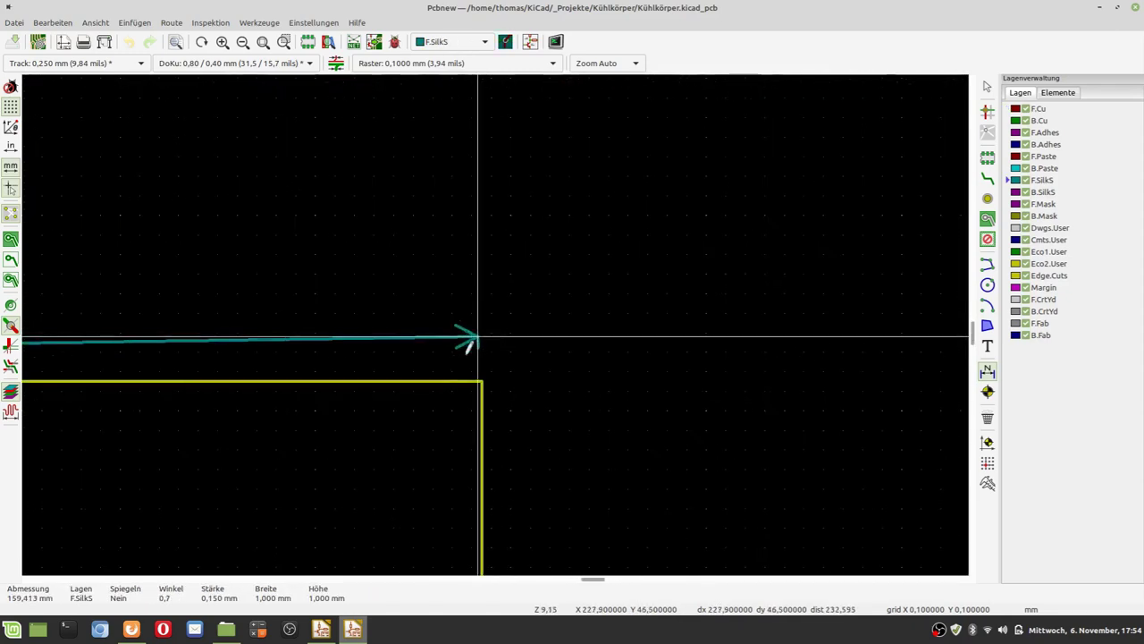
pyautogui.scroll(4, 477, 344)
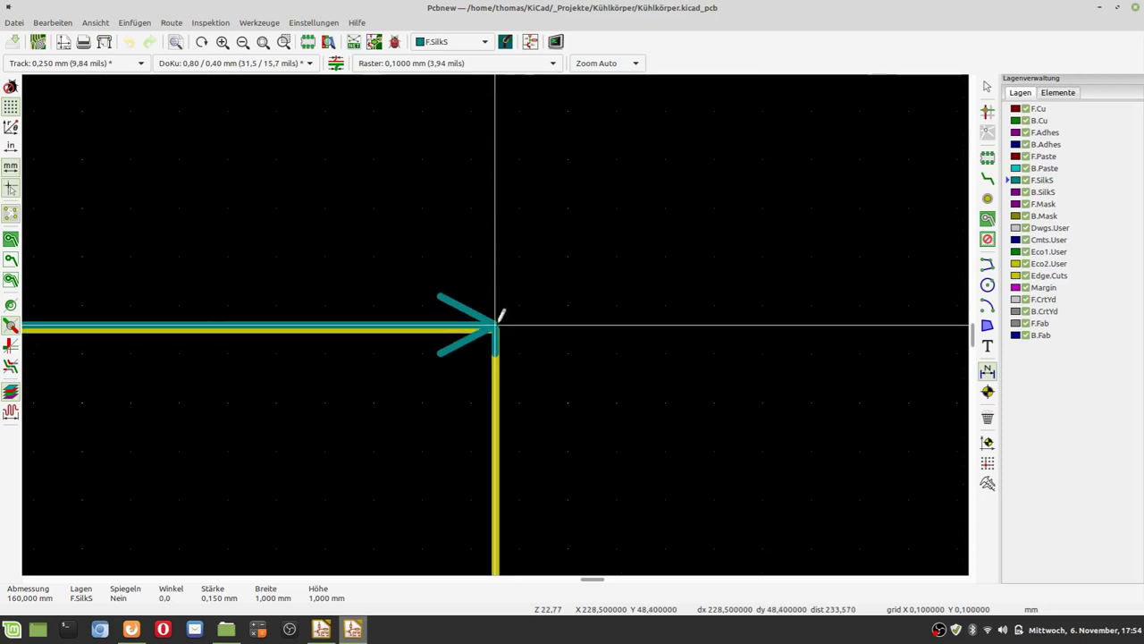
pyautogui.click(495, 328)
pyautogui.click(494, 145)
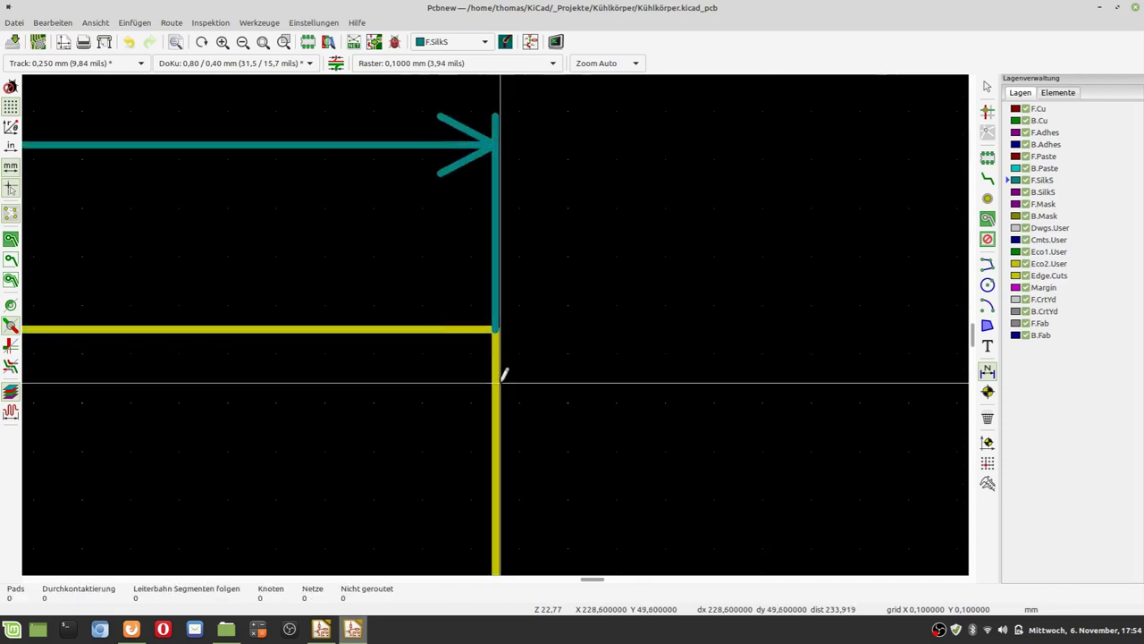
# - Dimension the right edge of the board outline from the upper to the lower corner, placing the dimension line outside the board
pyautogui.click(492, 325)
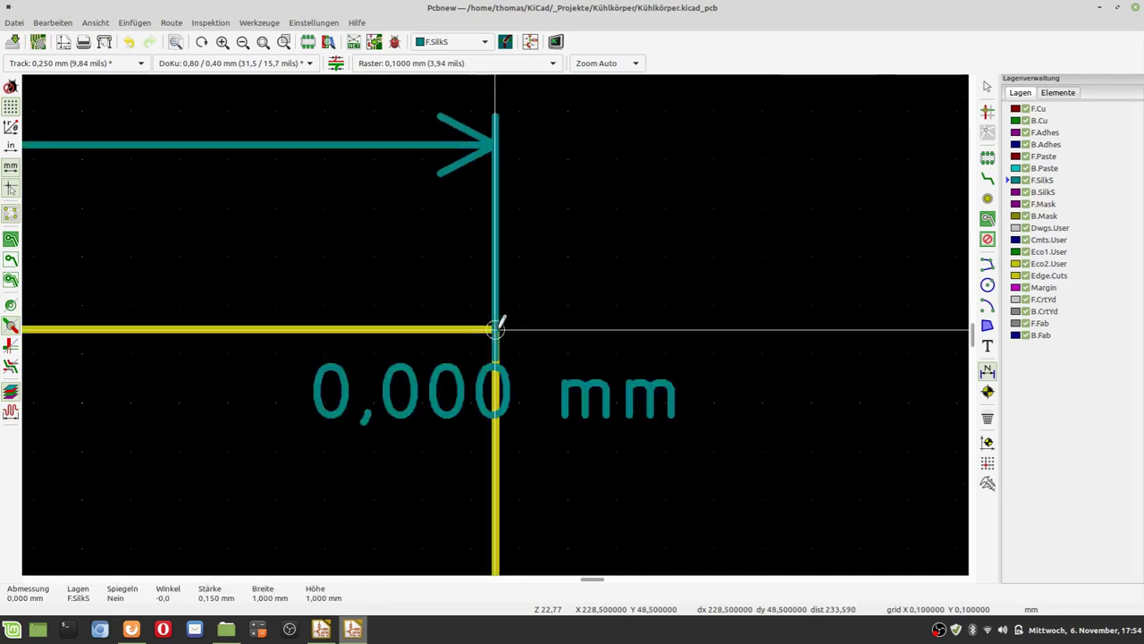
pyautogui.scroll(-5, 492, 322)
pyautogui.scroll(-3, 498, 314)
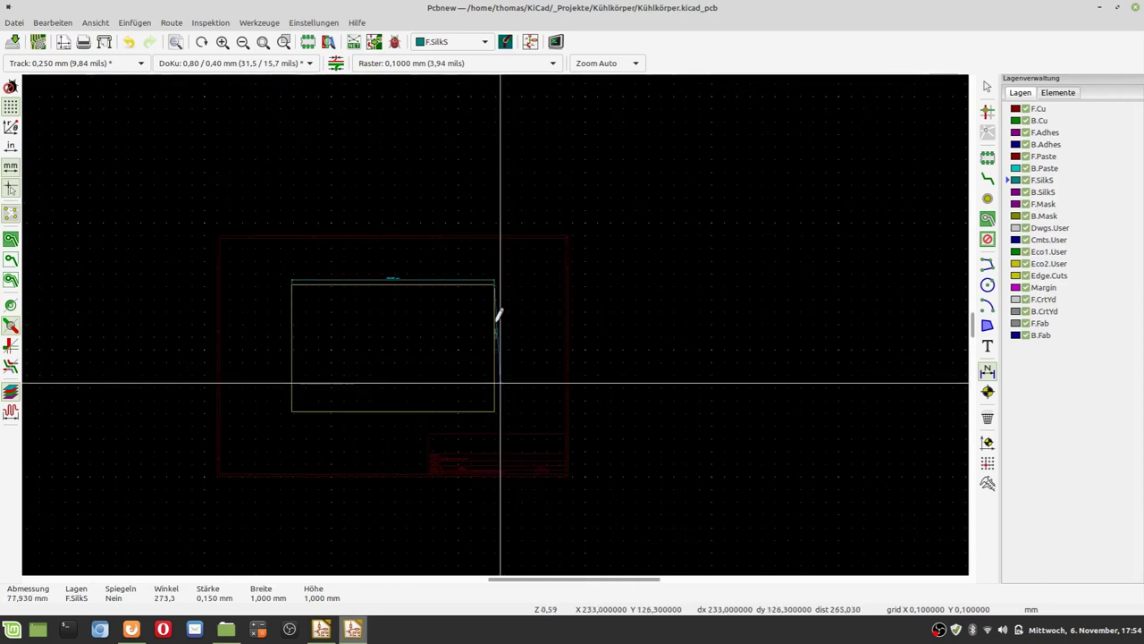
pyautogui.scroll(8, 498, 315)
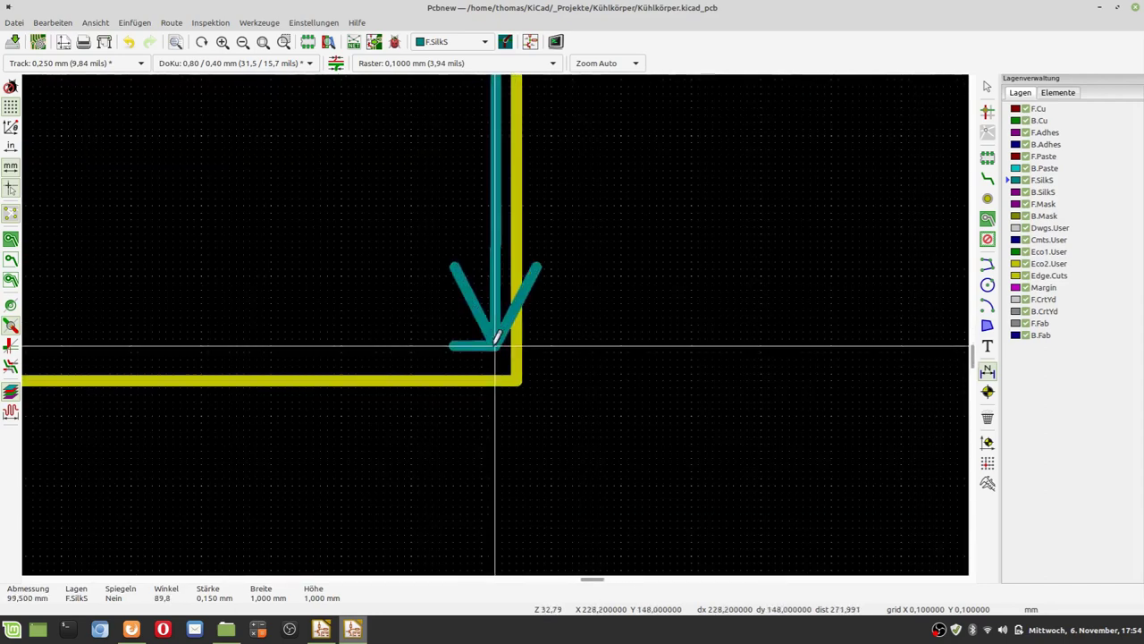
pyautogui.click(725, 362)
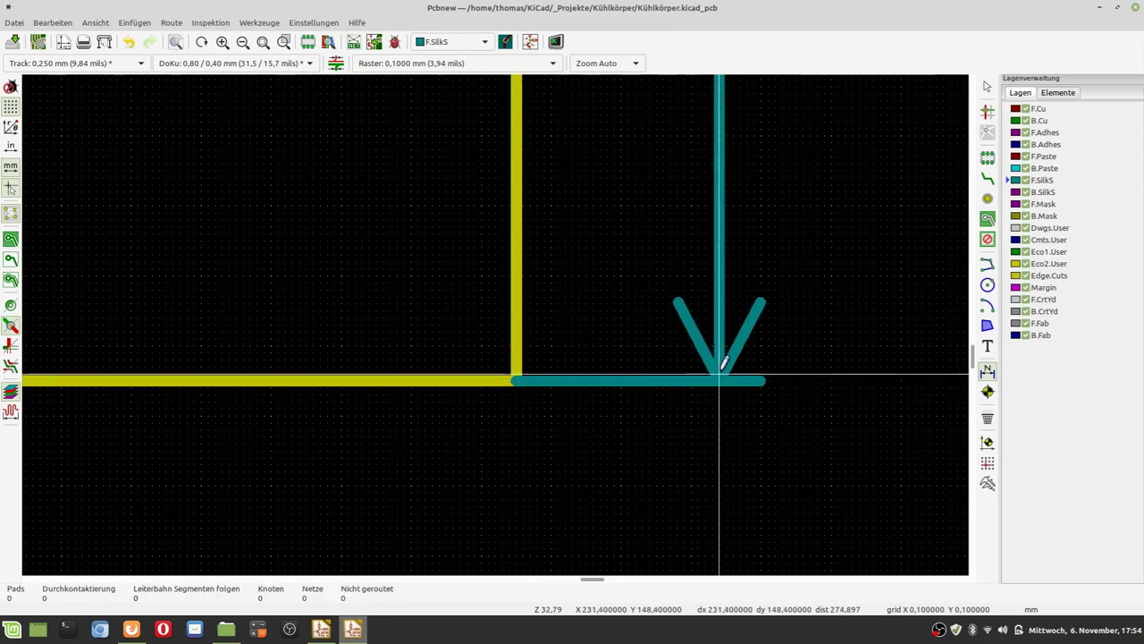
# - Inspect the width and height dimensions of the board outline up close and leave the Dimension tool
pyautogui.scroll(-10, 499, 313)
pyautogui.scroll(-2, 491, 298)
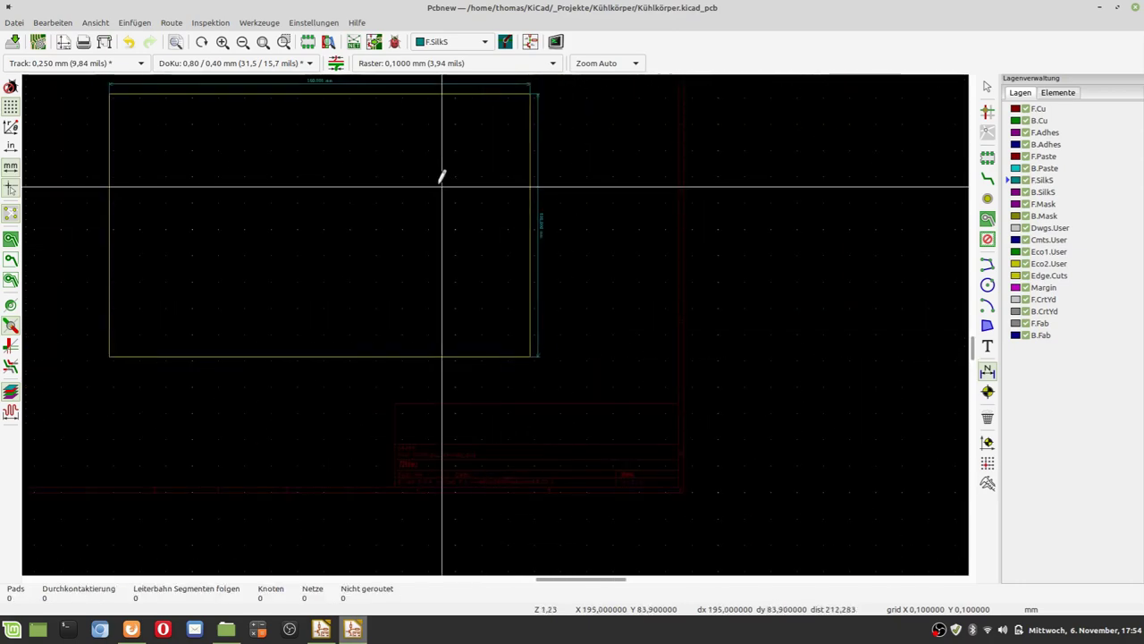
pyautogui.scroll(3, 401, 242)
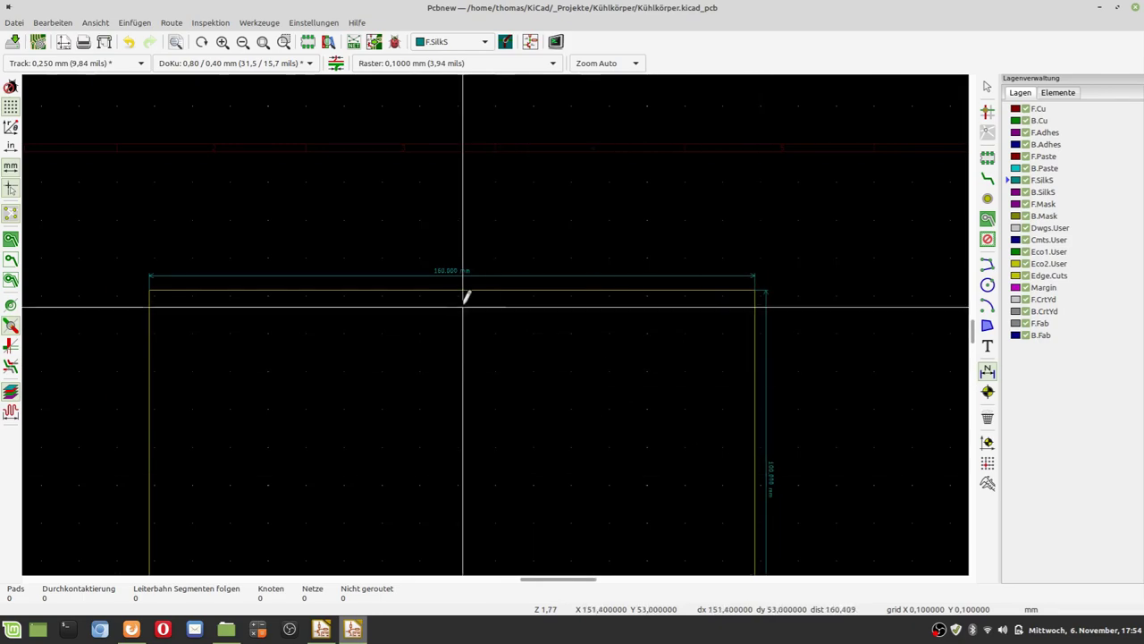
pyautogui.scroll(5, 498, 312)
pyautogui.scroll(-3, 498, 313)
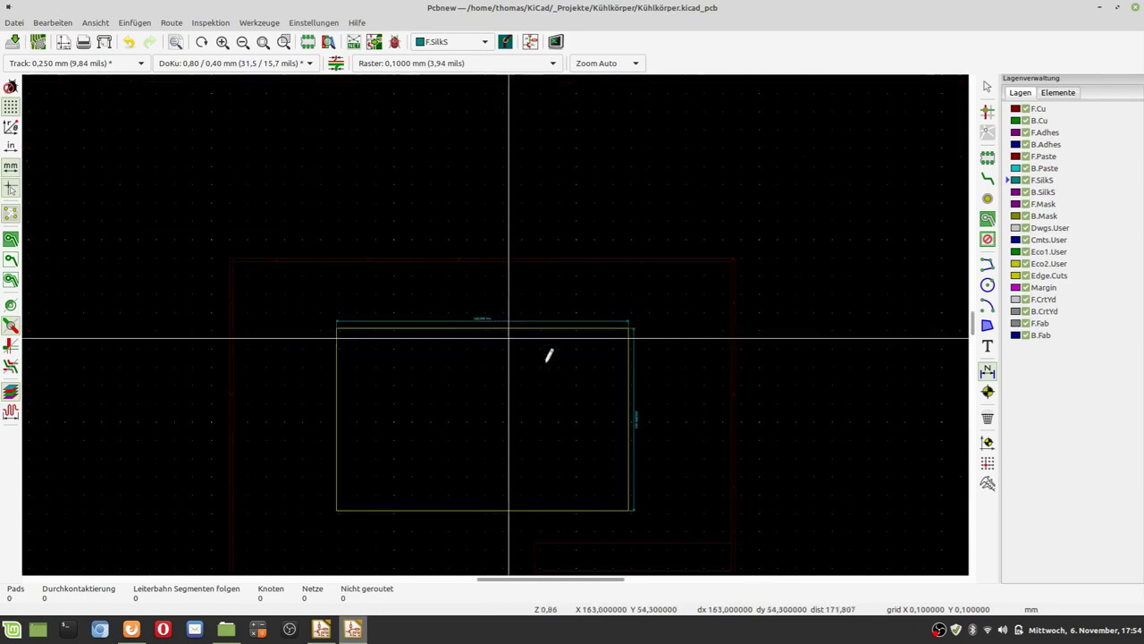
pyautogui.scroll(4, 638, 408)
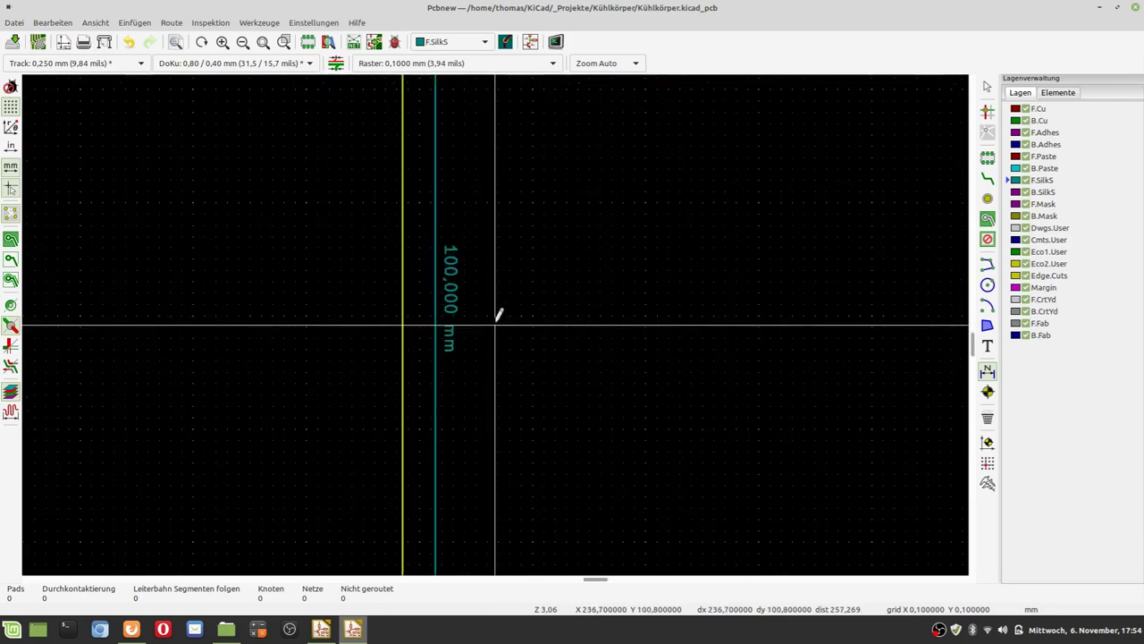
pyautogui.scroll(-5, 499, 313)
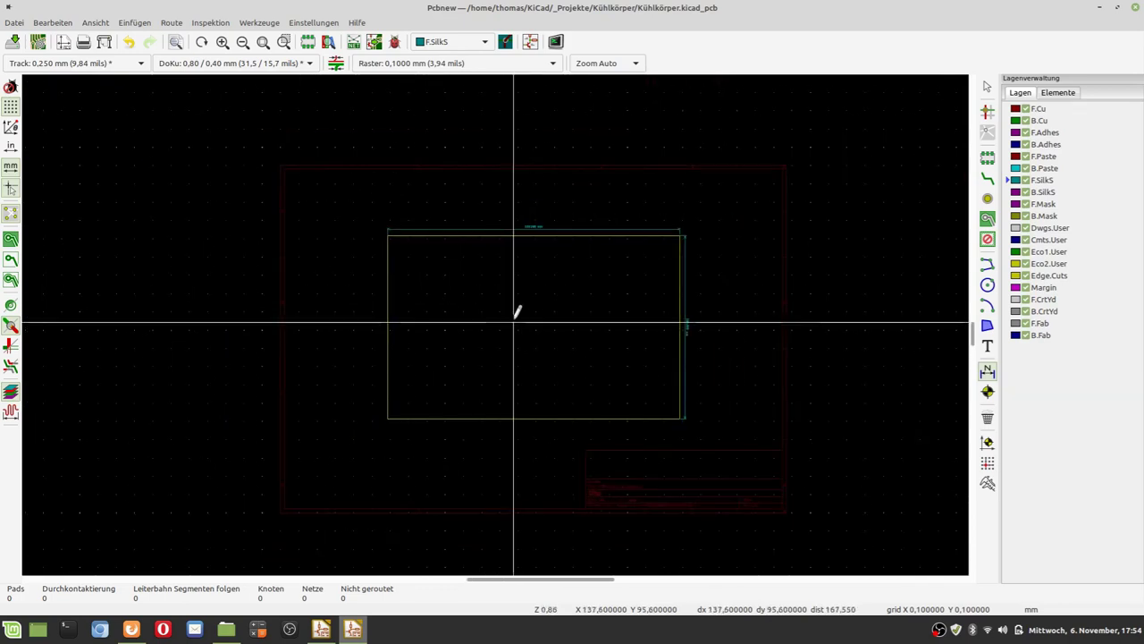
pyautogui.press('Escape')
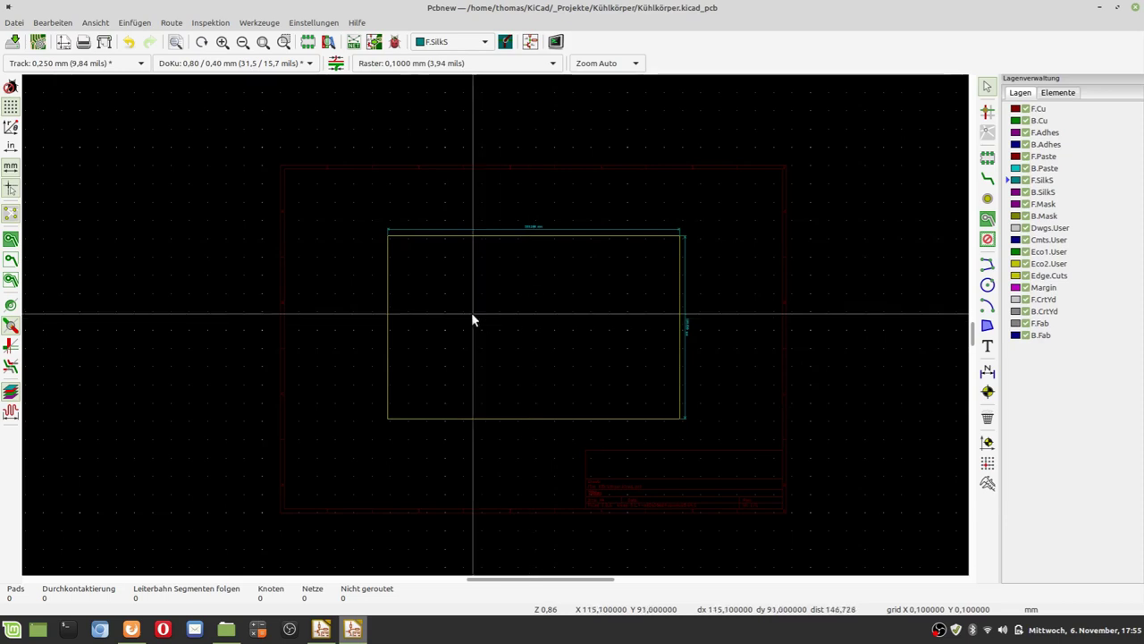
# - Switch to Firefox, highlight question 3 about the fixed-position connector in the YouTube comment, and return to Pcbnew
pyautogui.click(131, 631)
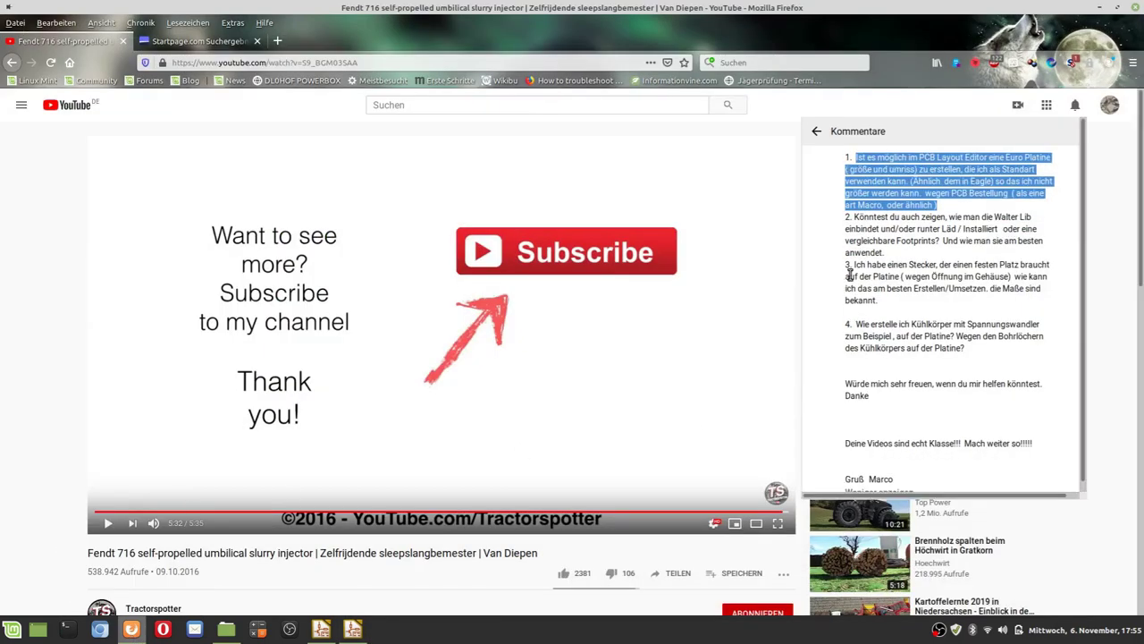
pyautogui.moveTo(854, 266); pyautogui.dragTo(908, 309)
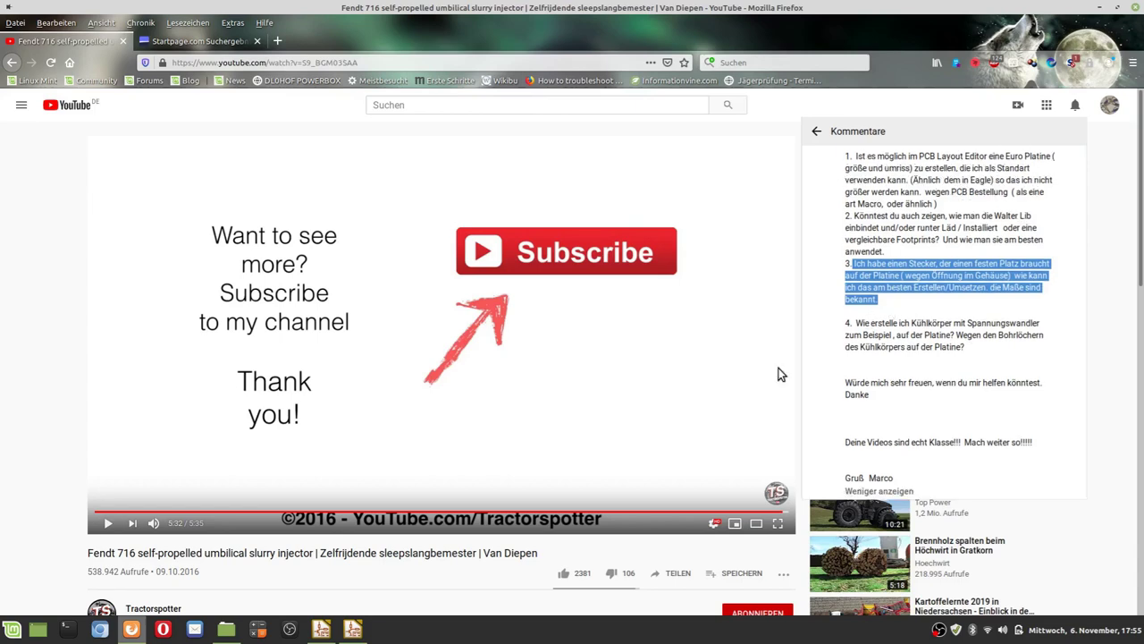
pyautogui.click(351, 630)
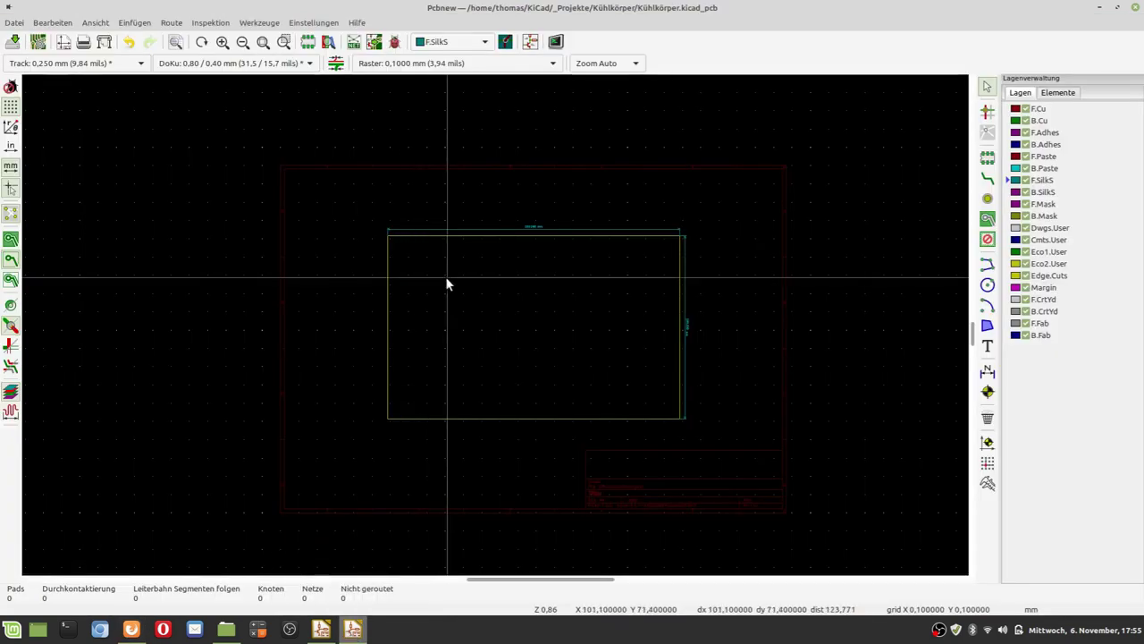
pyautogui.scroll(1, 446, 277)
pyautogui.scroll(4, 496, 332)
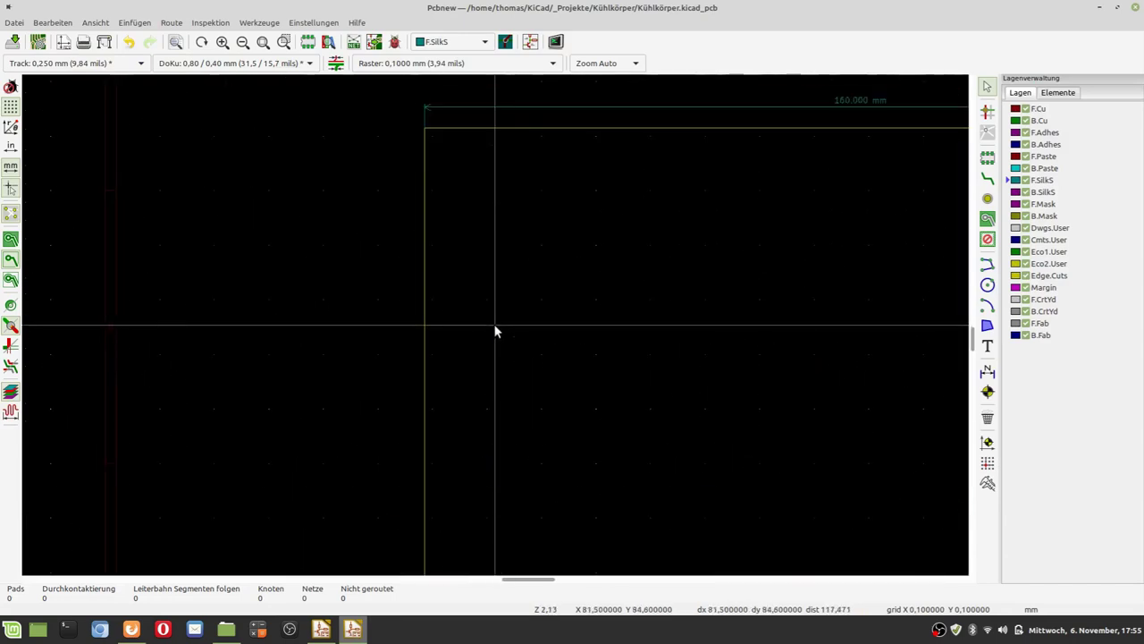
pyautogui.scroll(-2, 731, 200)
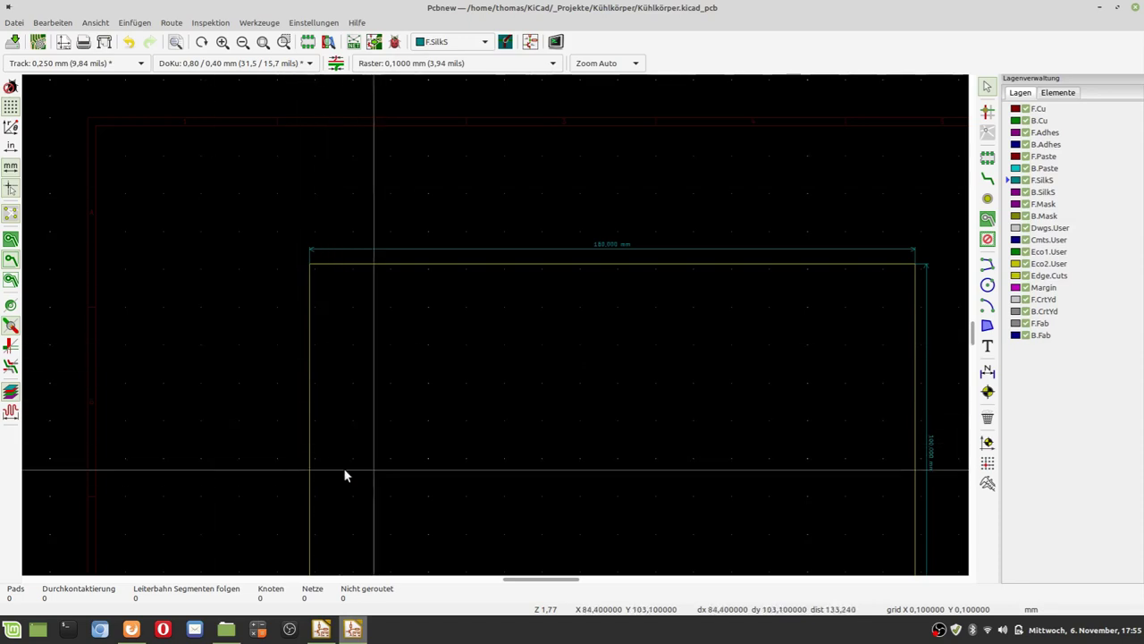
pyautogui.scroll(-1, 368, 454)
pyautogui.scroll(1, 504, 255)
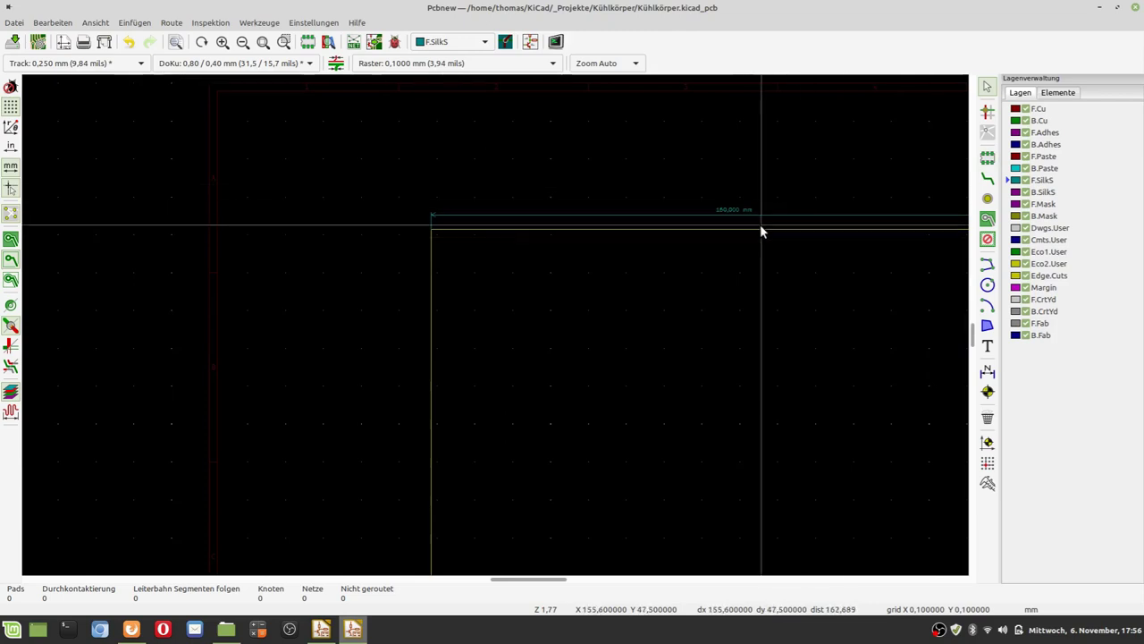
# - Add a footprint, choosing SW_DIP_SPSTx02_Piano_10.8x6.64mm_W7.62mm_P2.54mm from the Button_Switch_THT library
pyautogui.click(989, 159)
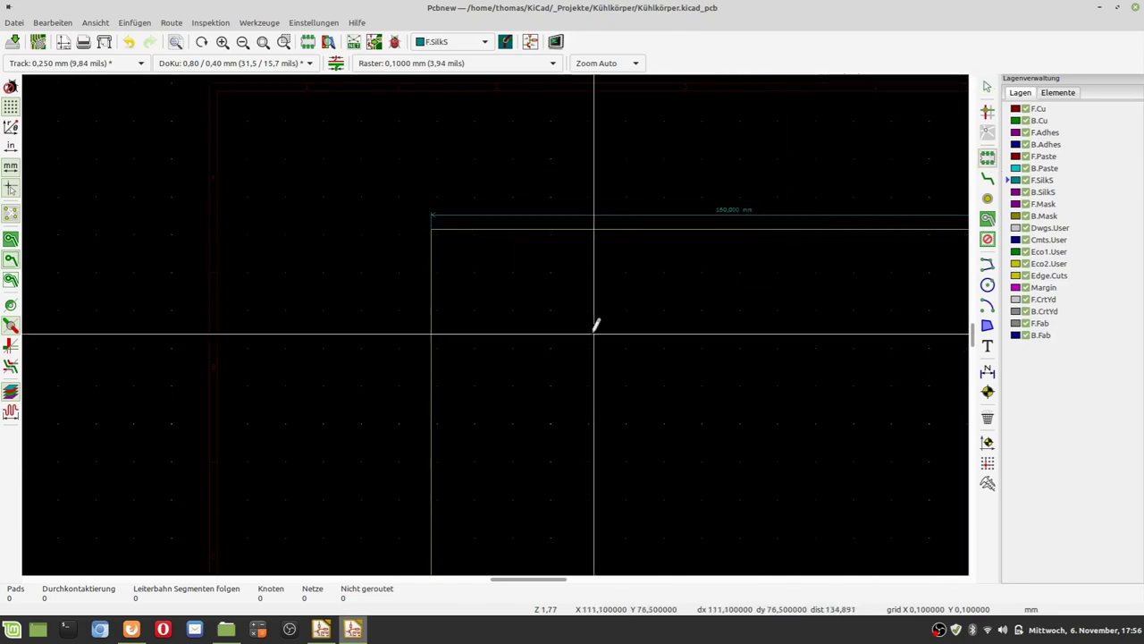
pyautogui.click(463, 385)
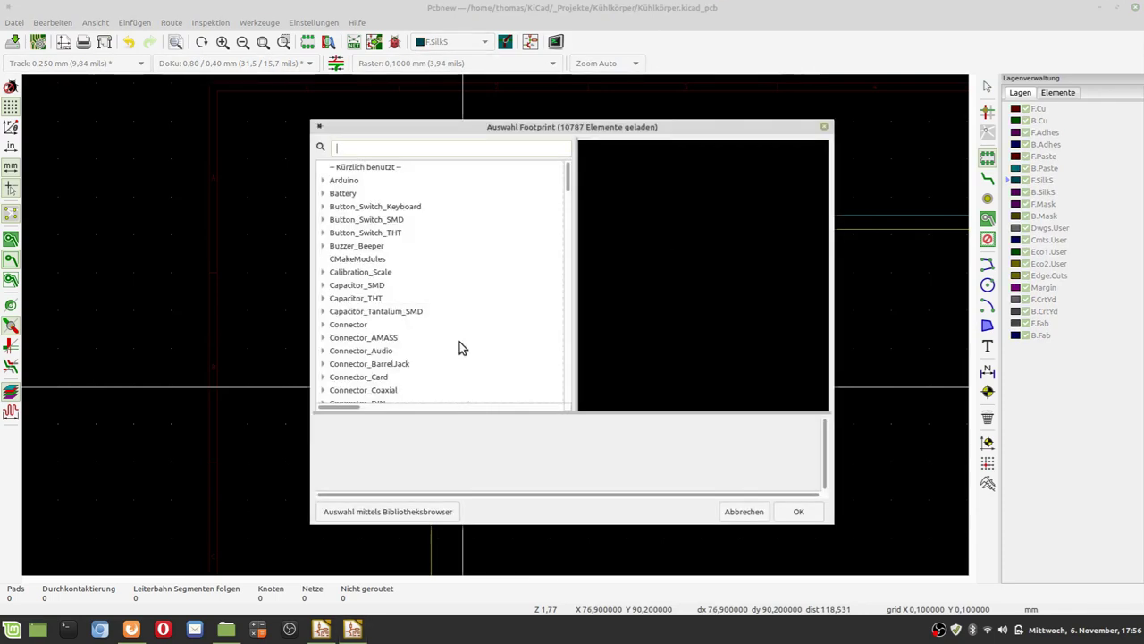
pyautogui.click(355, 233)
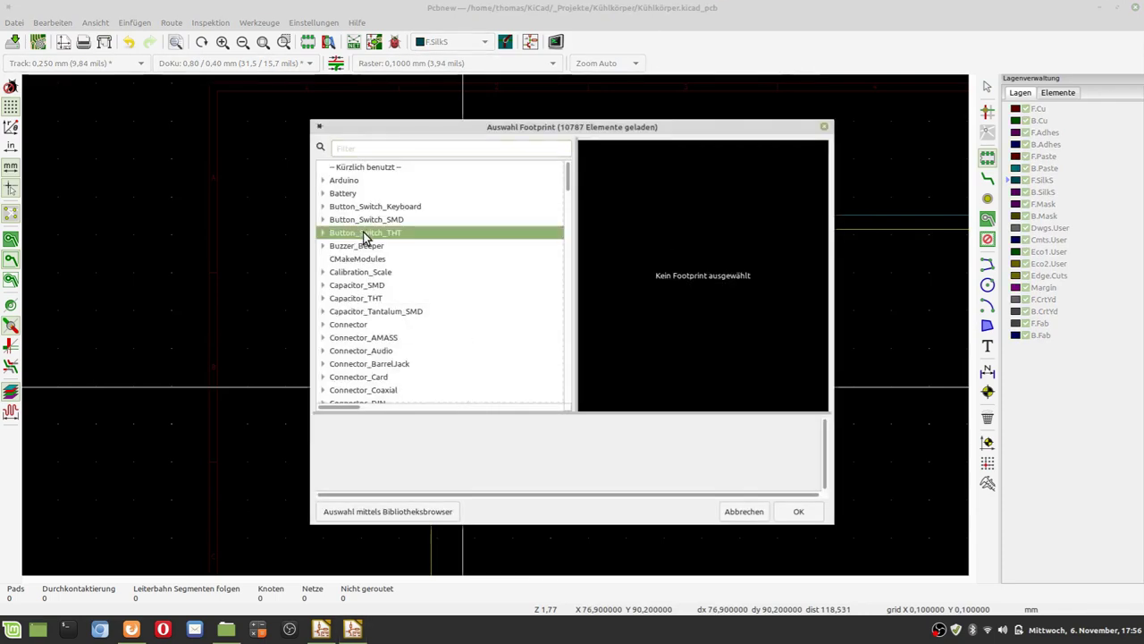
pyautogui.click(325, 234)
pyautogui.click(383, 364)
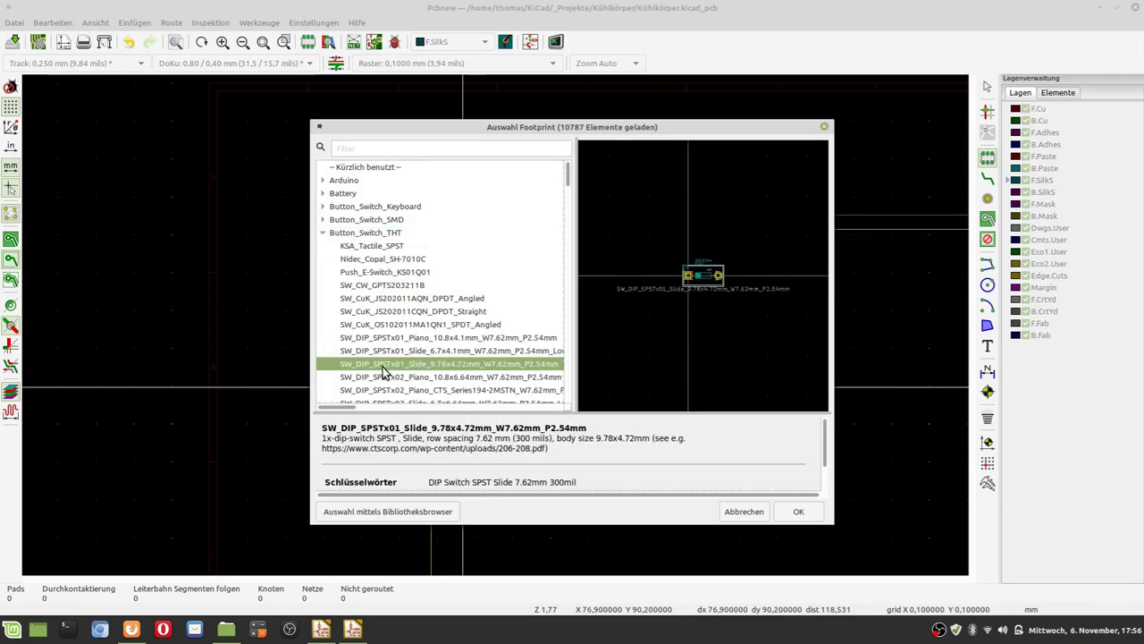
pyautogui.click(413, 352)
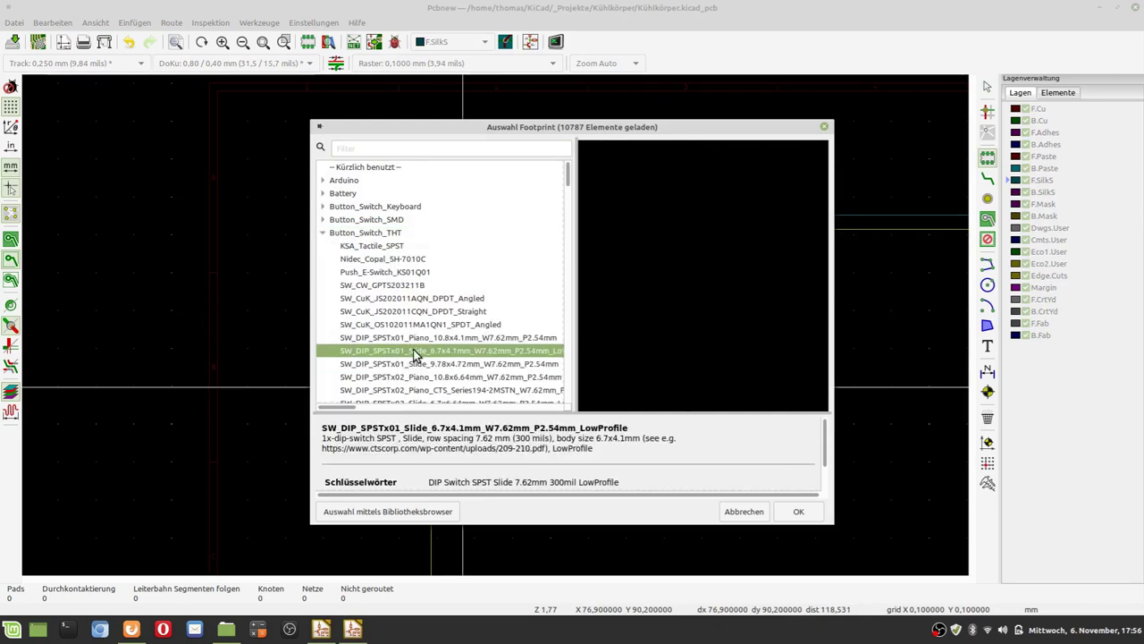
pyautogui.click(412, 379)
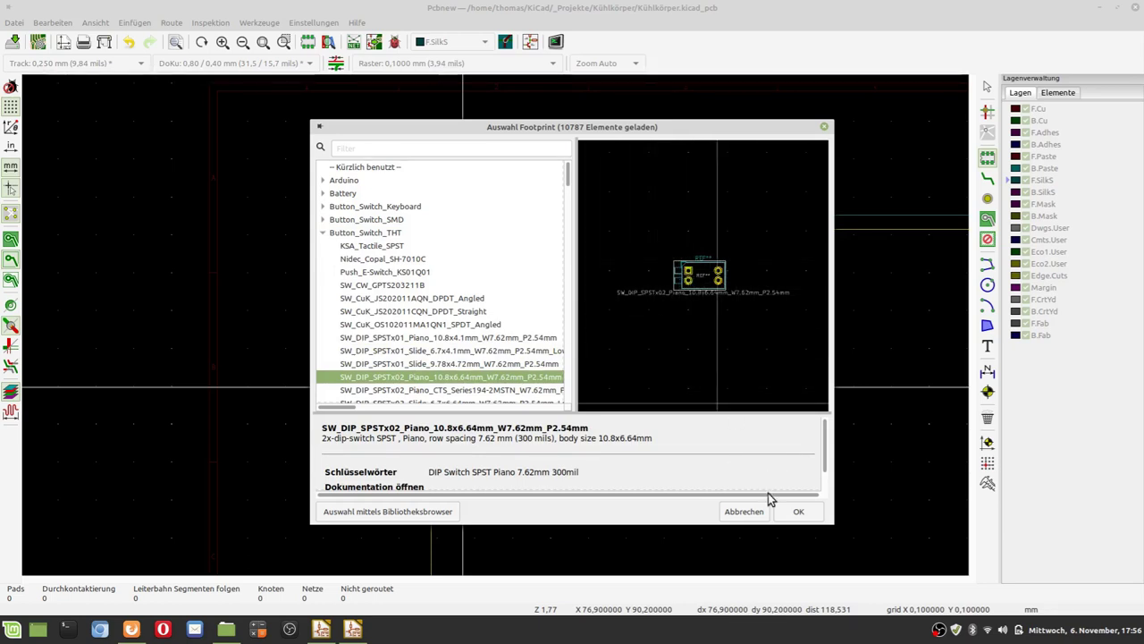
pyautogui.click(797, 511)
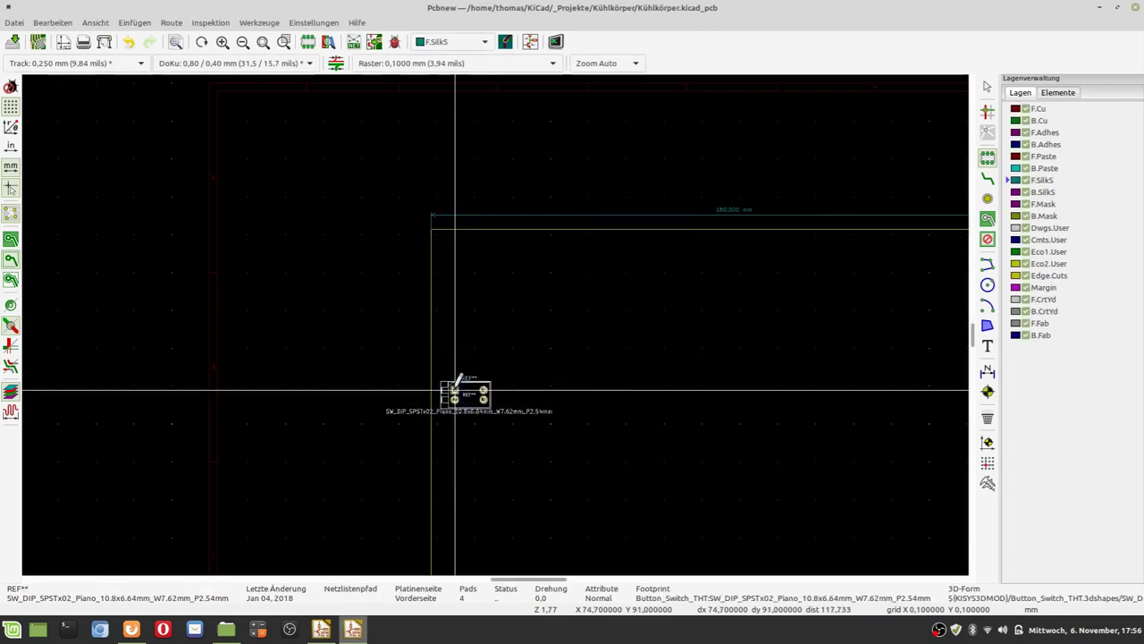
# - Place the DIP switch footprint at the left board edge, its pad 1 at about X 70.4, Y 94.1 mm, with the actuators overhanging the outline
pyautogui.scroll(5, 462, 386)
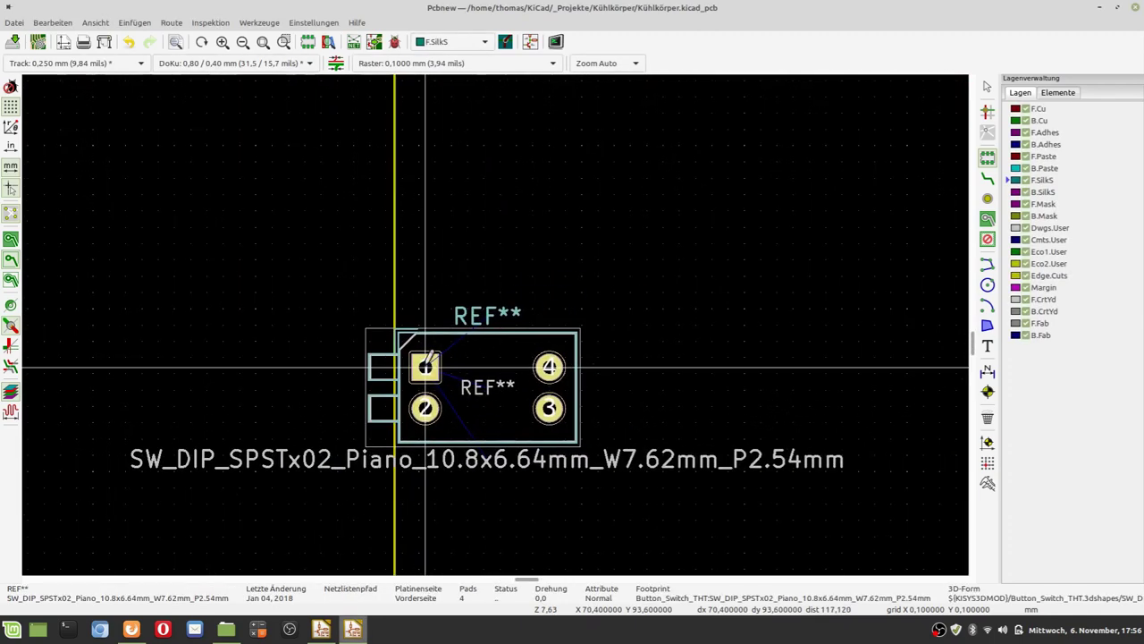
pyautogui.scroll(1, 427, 375)
pyautogui.scroll(4, 495, 321)
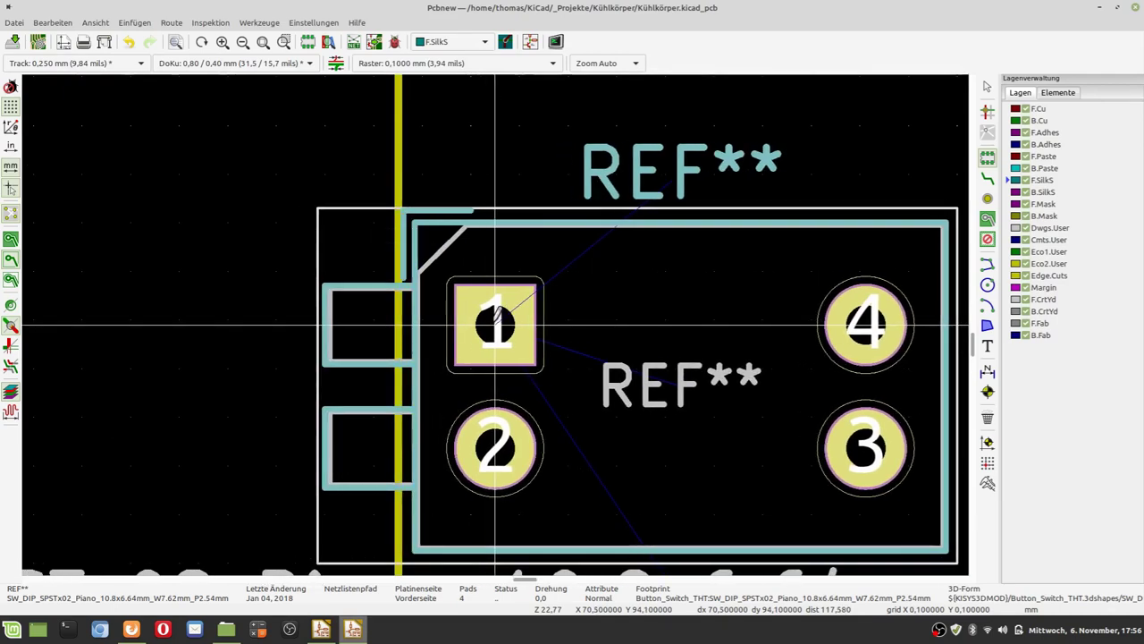
pyautogui.click(494, 314)
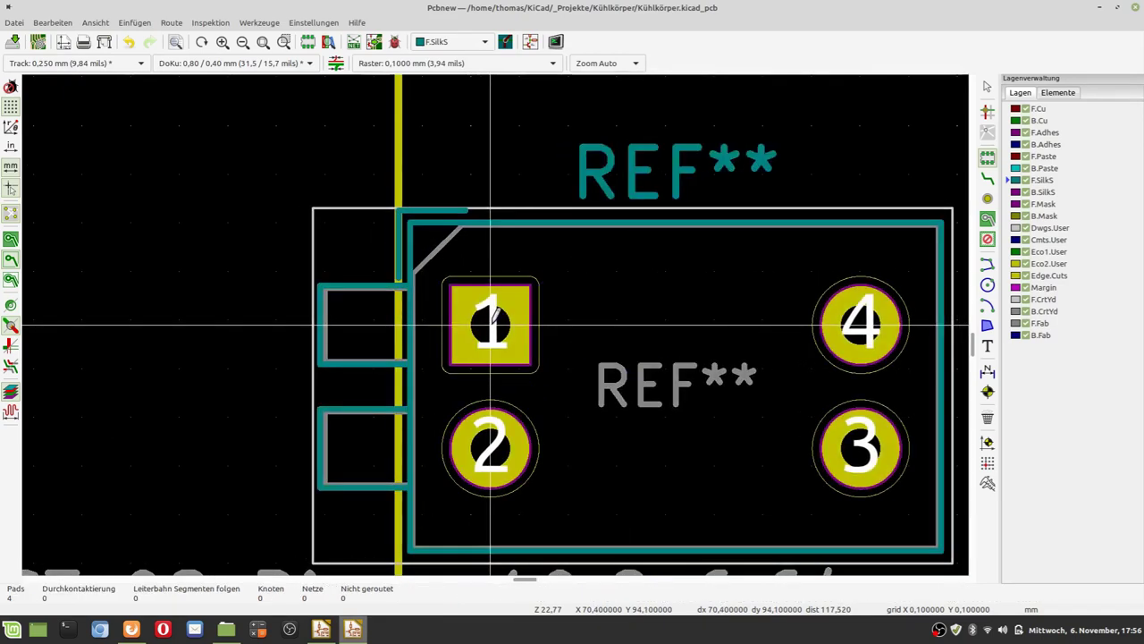
pyautogui.scroll(-4, 493, 315)
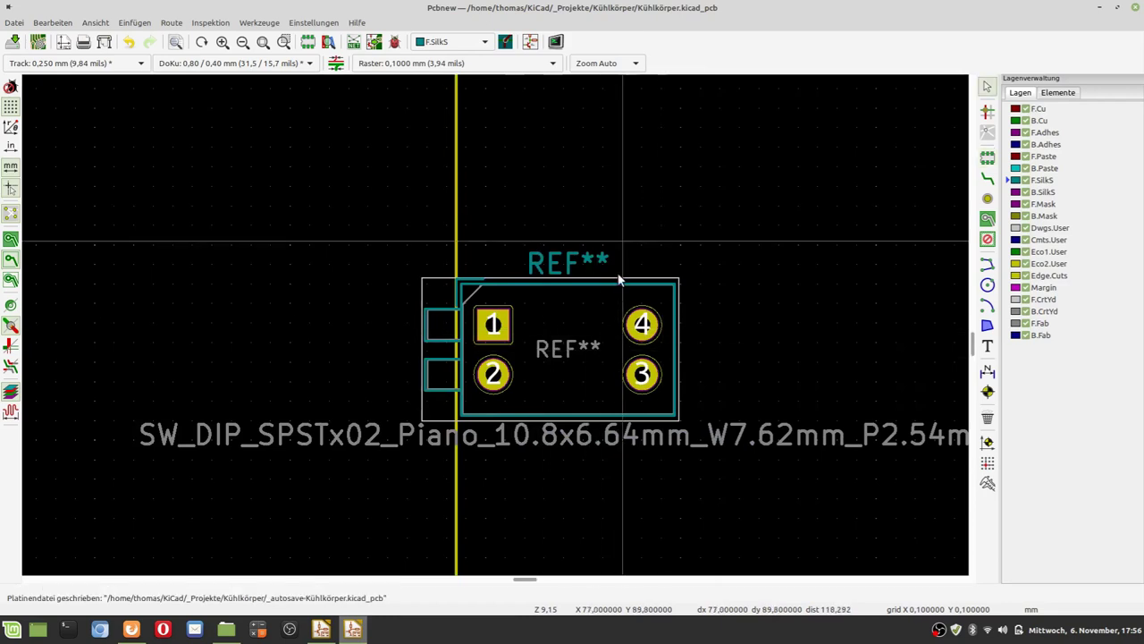
# - Lock the DIP switch footprint in its position and deselect it
pyautogui.rightClick(557, 379)
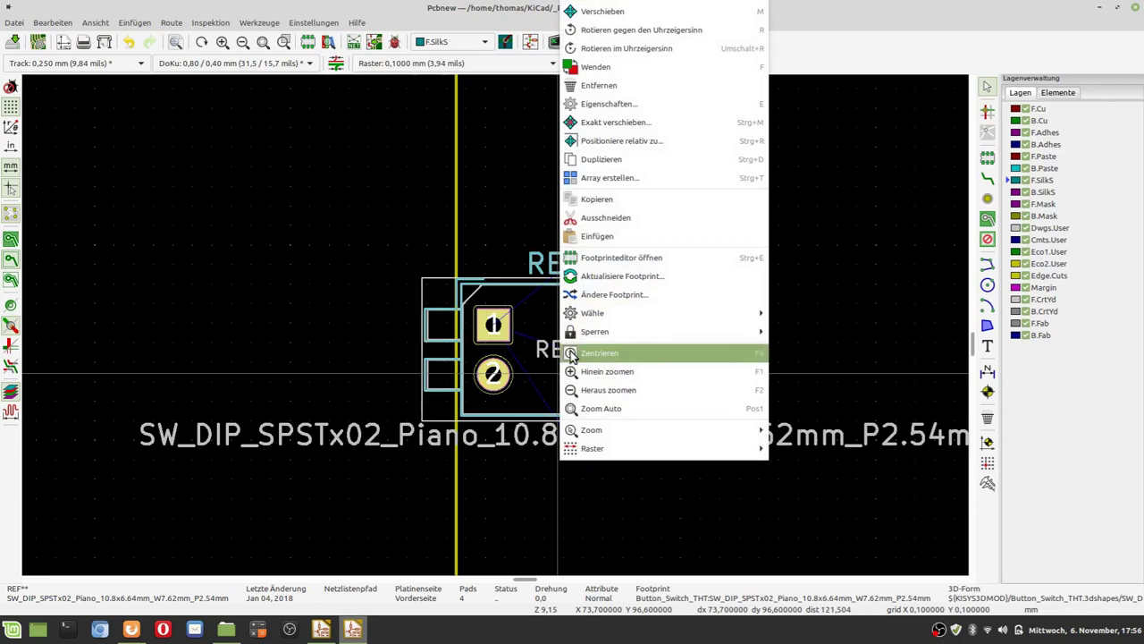
pyautogui.moveTo(602, 327)
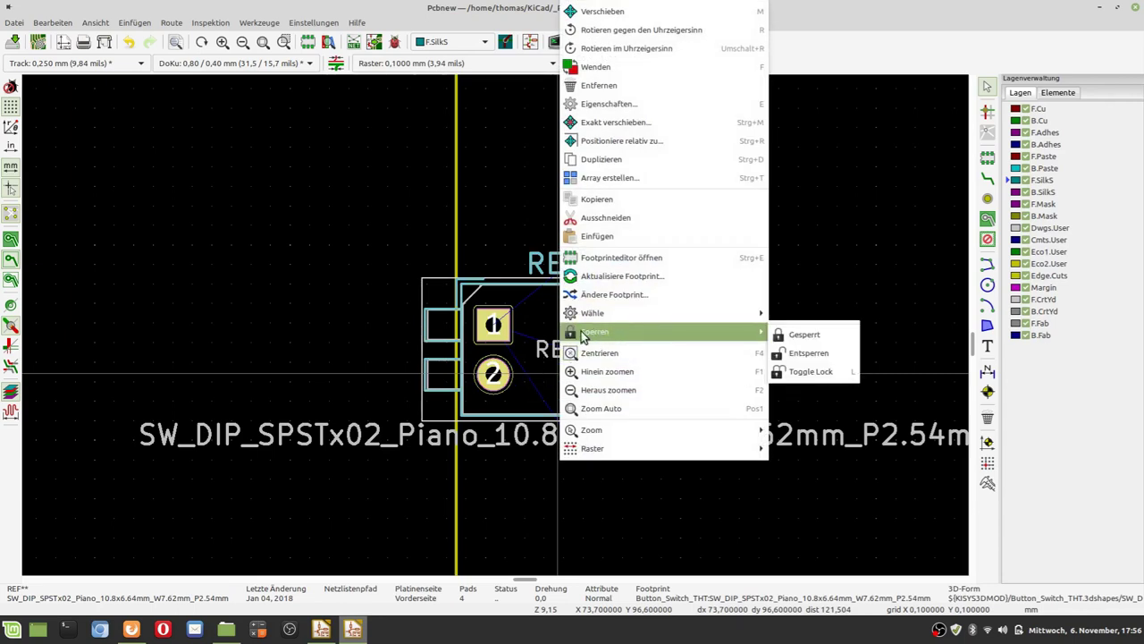
pyautogui.click(804, 335)
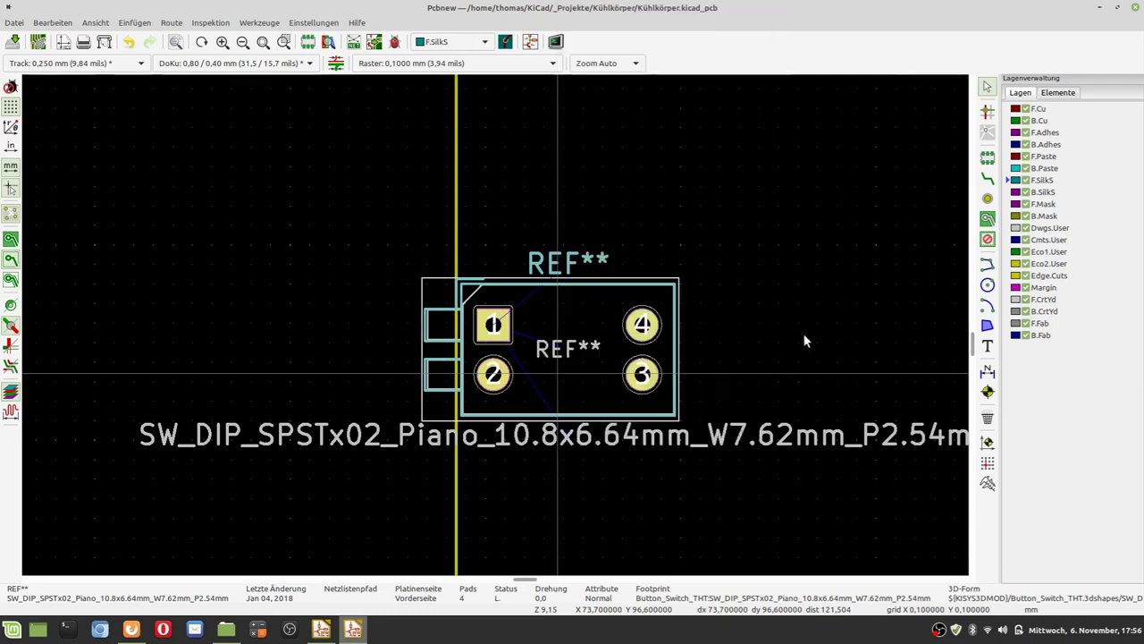
pyautogui.click(685, 494)
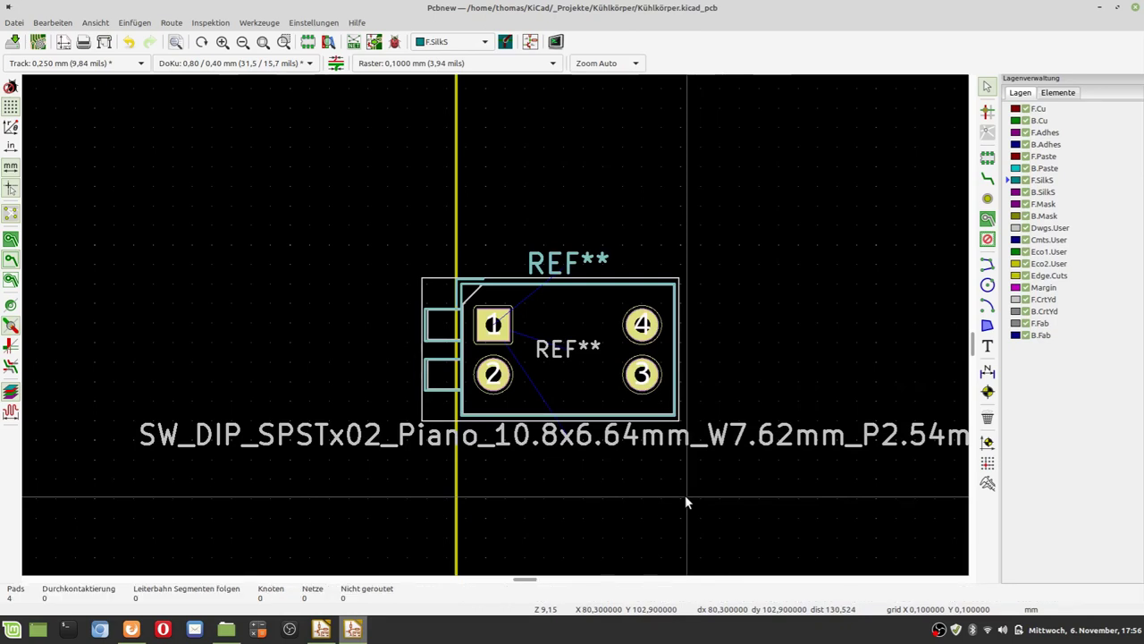
# - Try to move the locked DIP switch footprint and decline to continue with locked elements
pyautogui.scroll(-1, 684, 494)
pyautogui.click(461, 278)
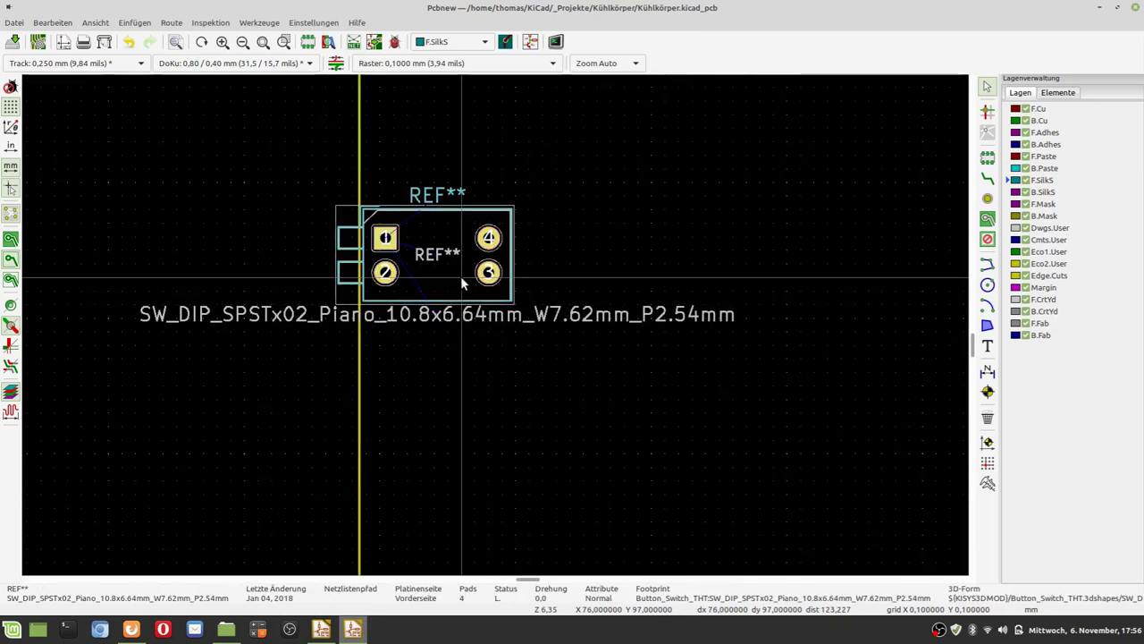
pyautogui.press('m')
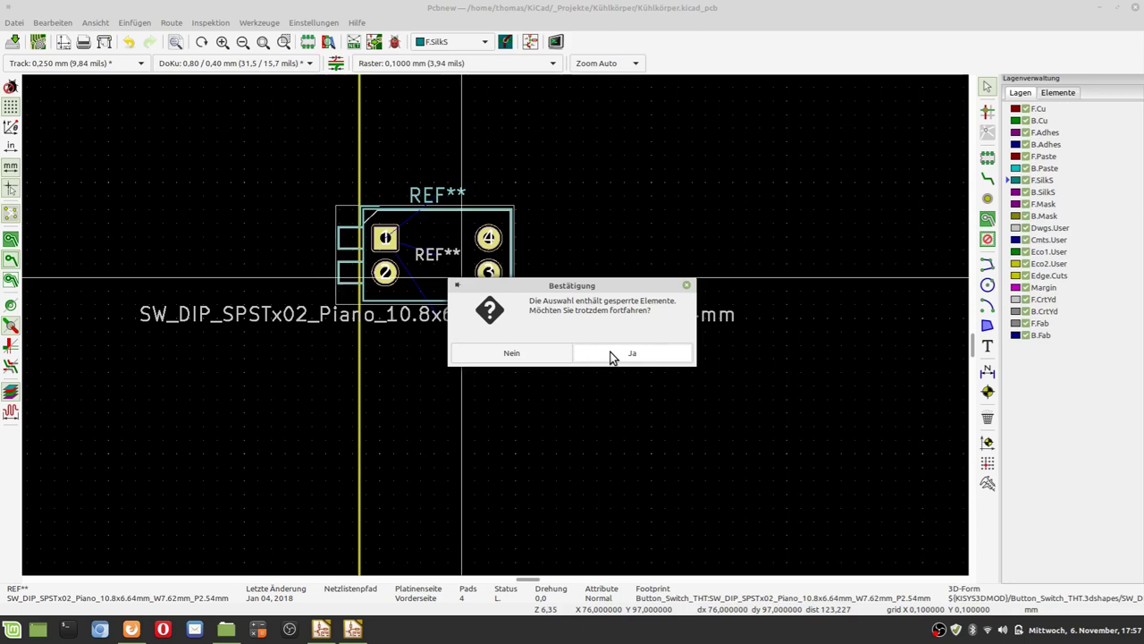
pyautogui.click(513, 355)
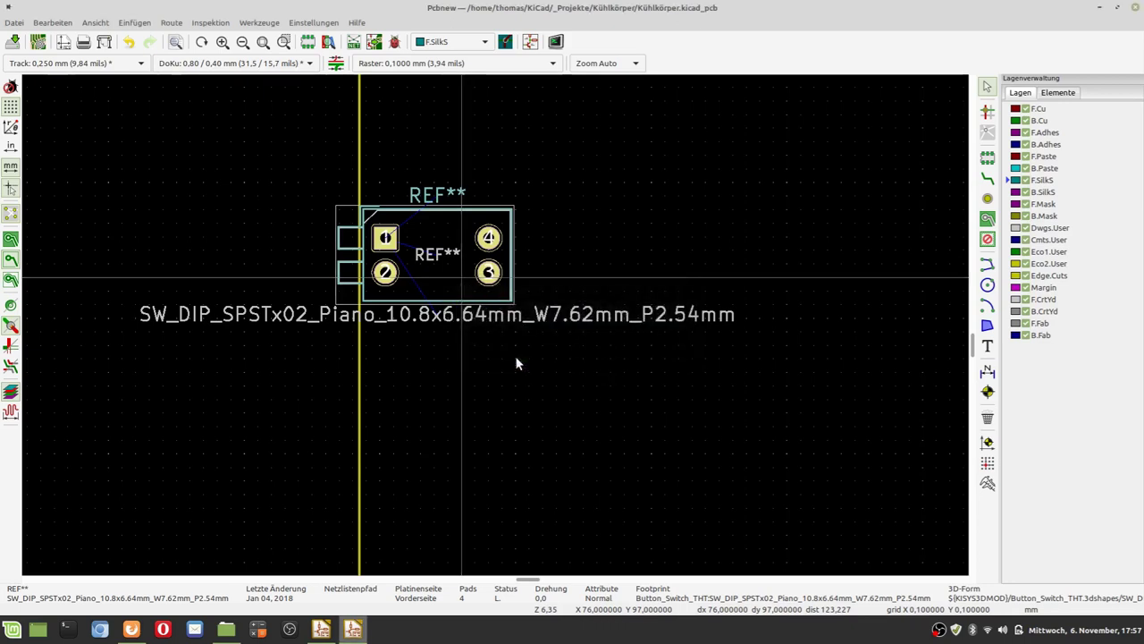
# - Examine the X and Y position fields in the DIP switch footprint's properties and cancel without changes
pyautogui.rightClick(449, 283)
pyautogui.click(474, 259)
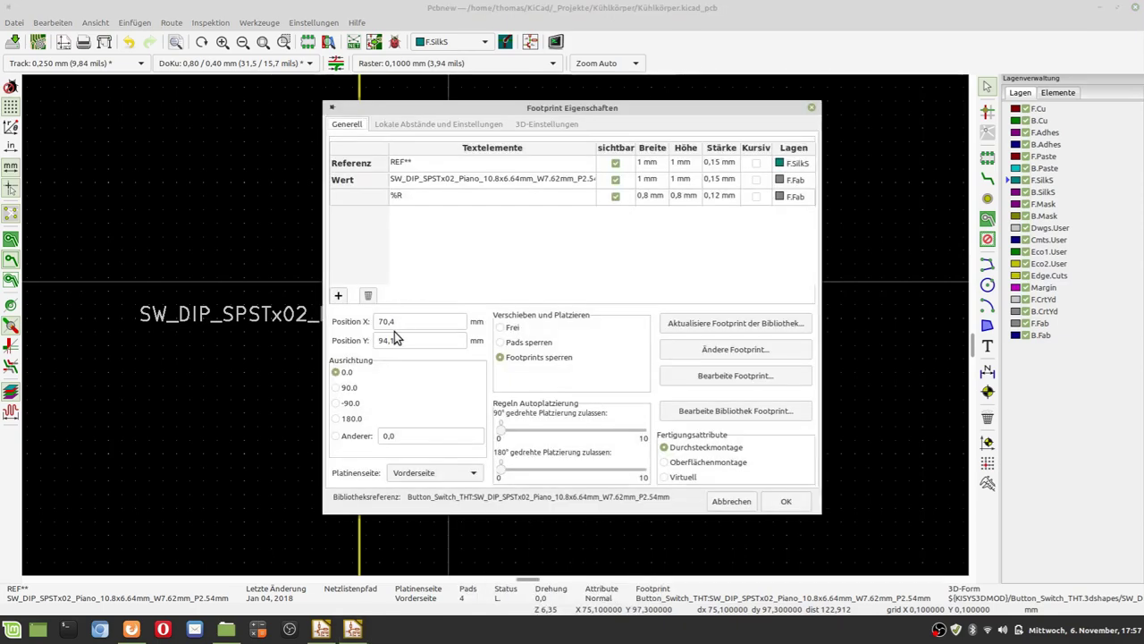
pyautogui.moveTo(384, 323); pyautogui.dragTo(368, 325)
pyautogui.click(426, 323)
pyautogui.doubleClick(424, 321)
pyautogui.click(384, 340)
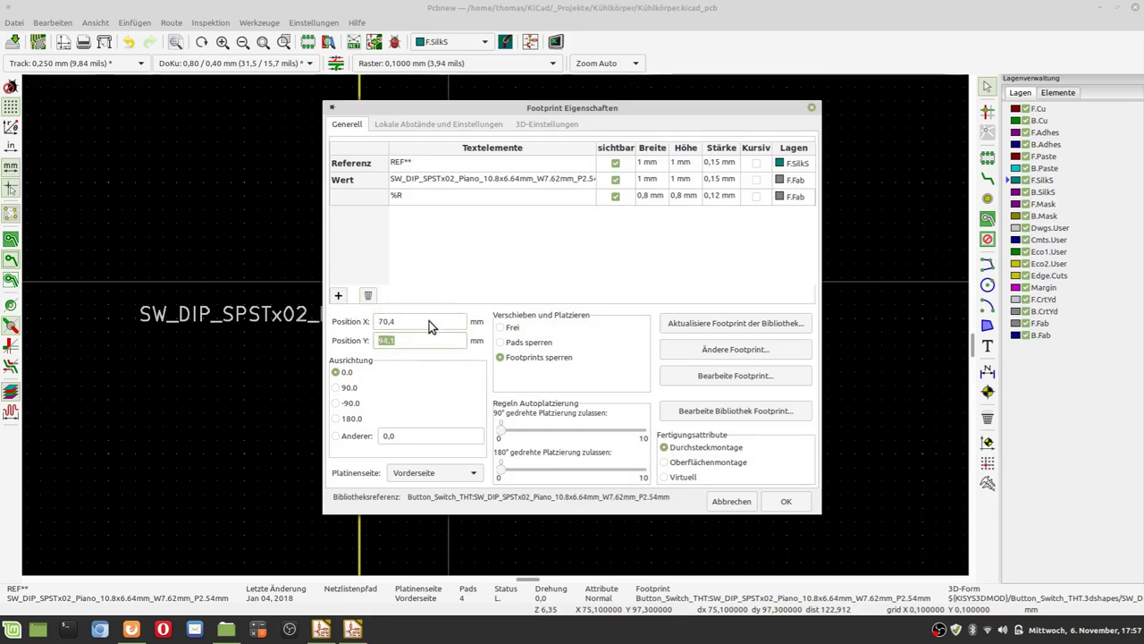
pyautogui.click(730, 501)
# - Switch to Firefox, highlight question 4 about heatsinks with voltage regulators in the YouTube comment, and return to Pcbnew
pyautogui.scroll(-4, 497, 331)
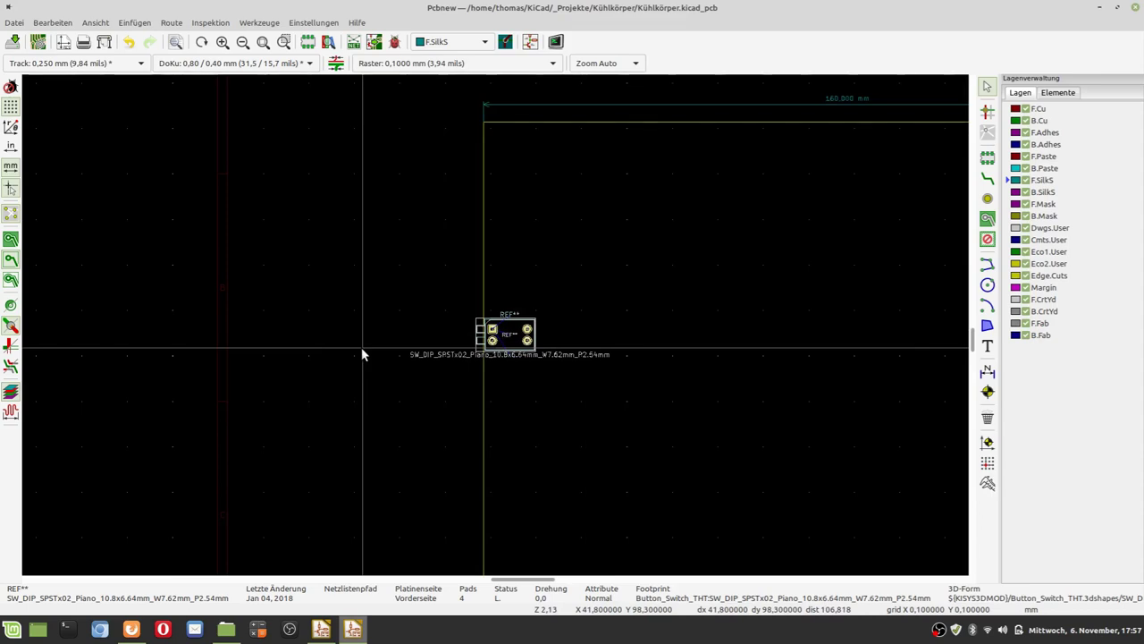
pyautogui.scroll(-2, 710, 340)
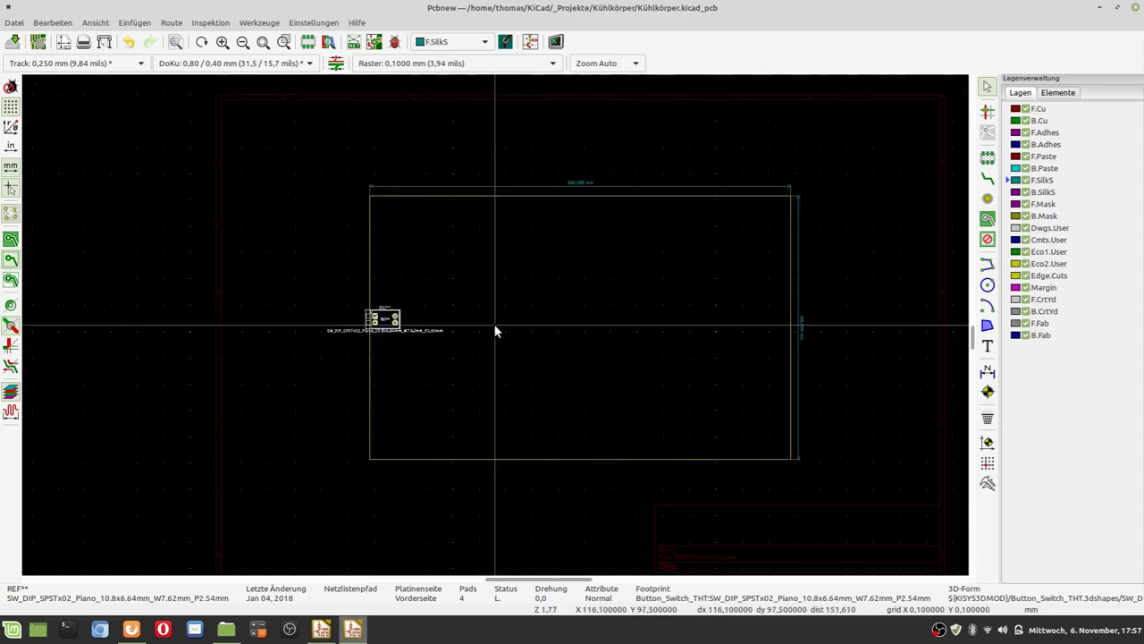
pyautogui.click(131, 631)
pyautogui.click(948, 349)
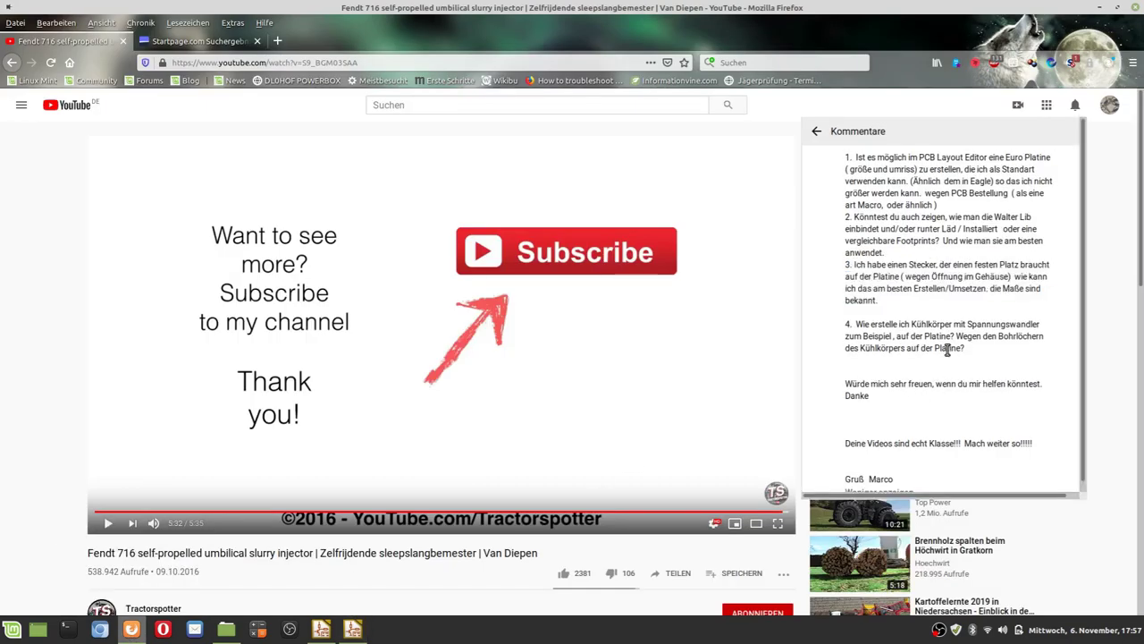
pyautogui.scroll(-2, 978, 347)
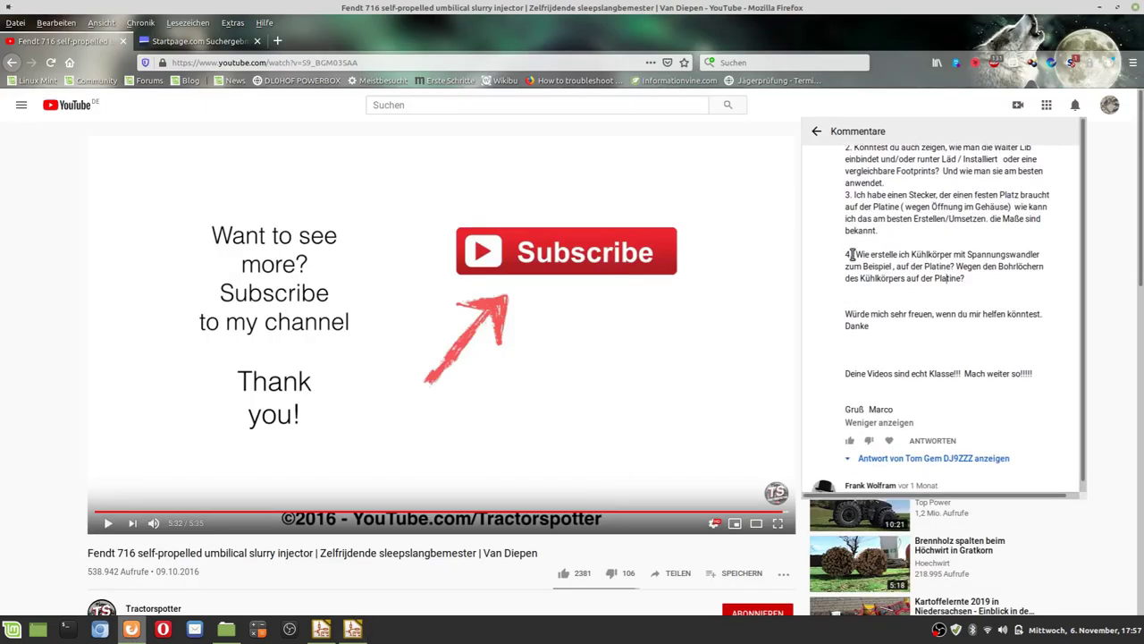
pyautogui.moveTo(858, 255); pyautogui.dragTo(986, 282)
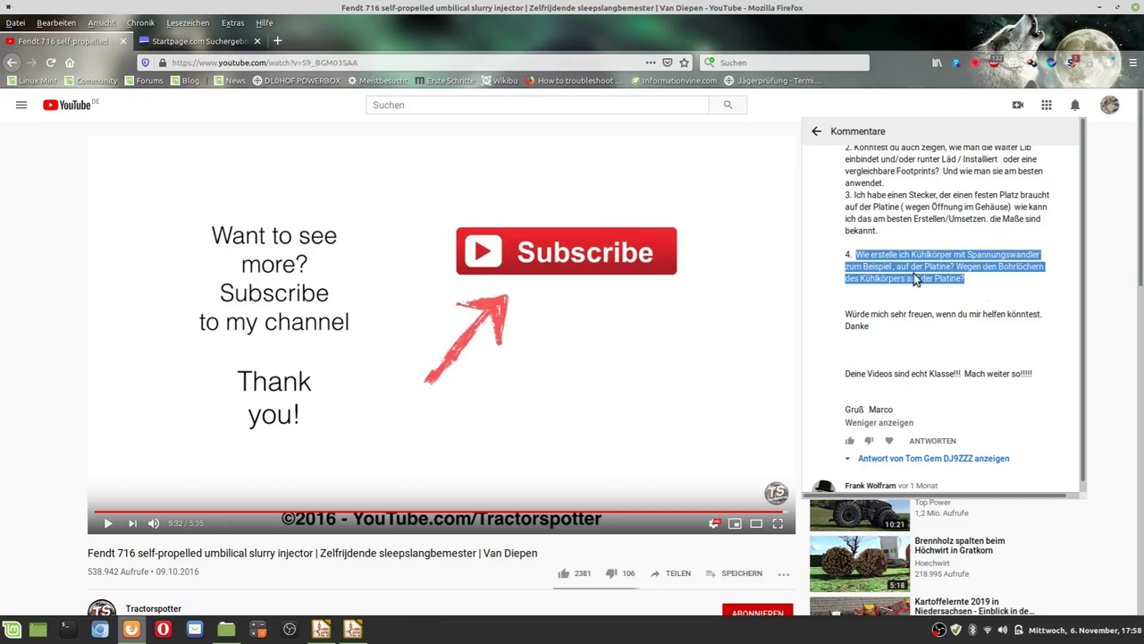
pyautogui.click(362, 626)
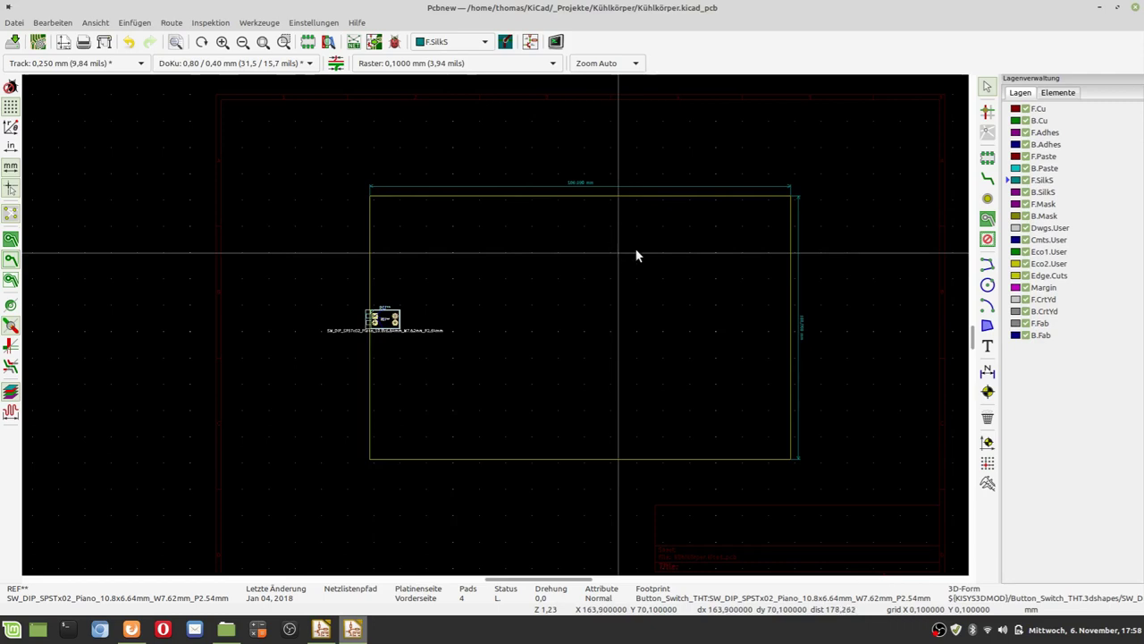
# - Start adding another footprint inside the board outline and filter the footprint library by "hea"
pyautogui.click(987, 157)
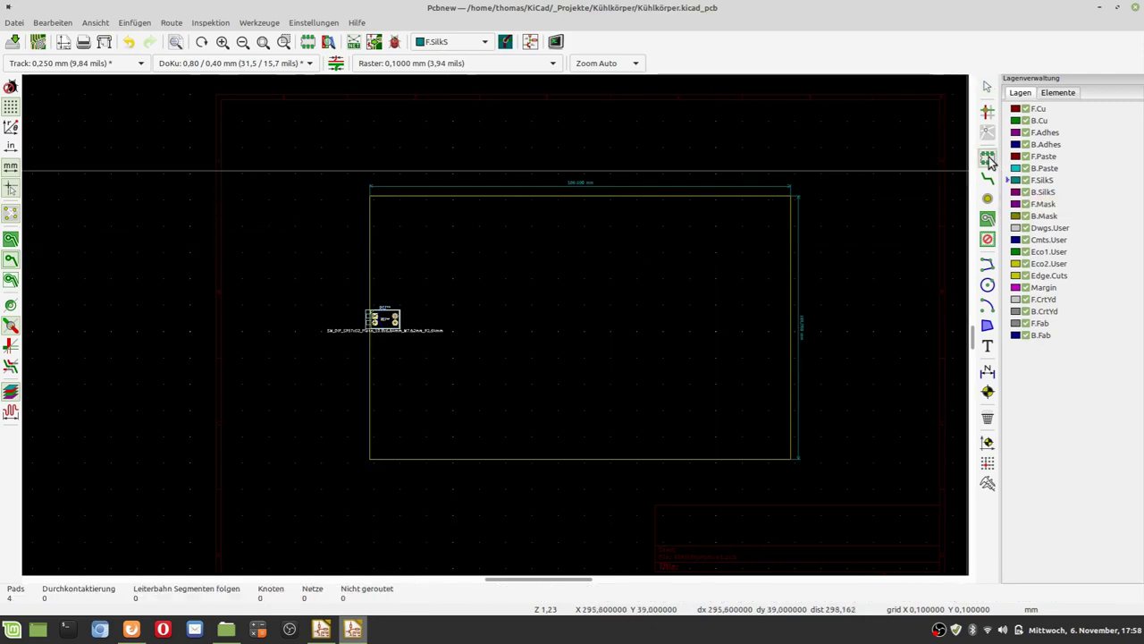
pyautogui.scroll(2, 521, 261)
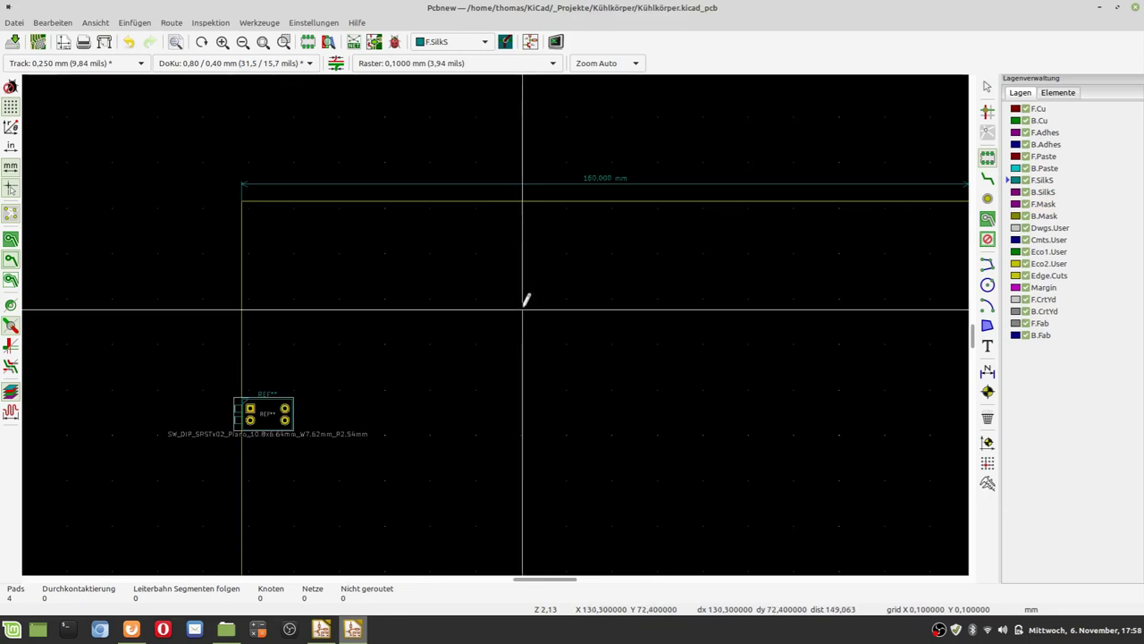
pyautogui.click(522, 309)
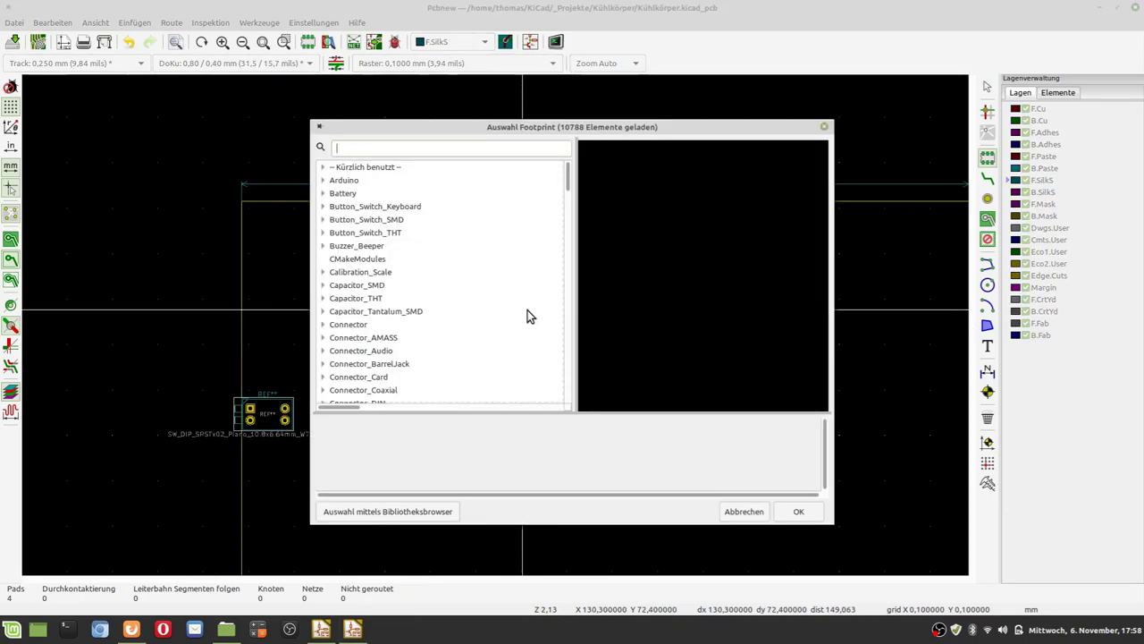
pyautogui.write('her')
pyautogui.press('BackSpace')
pyautogui.write('a')
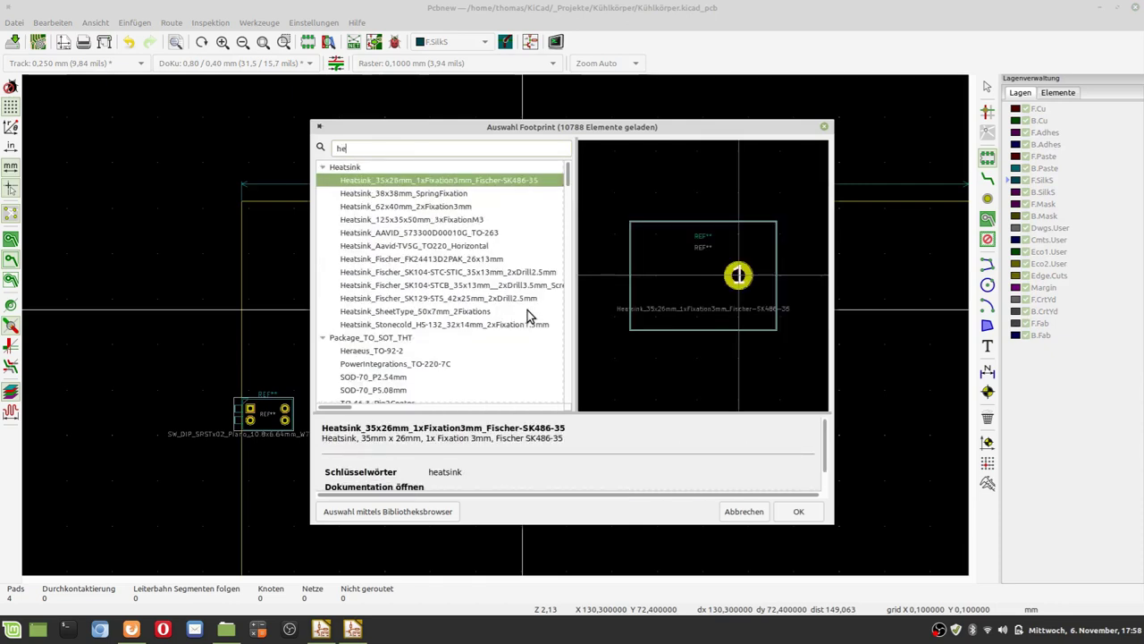
# - Choose Heatsink_Fischer_SK104-STCB_35x13mm__2xDrill3.5mm_ScrewM3 and place it below the board's upper edge at about X 138.9, Y 61.2 mm
pyautogui.click(407, 245)
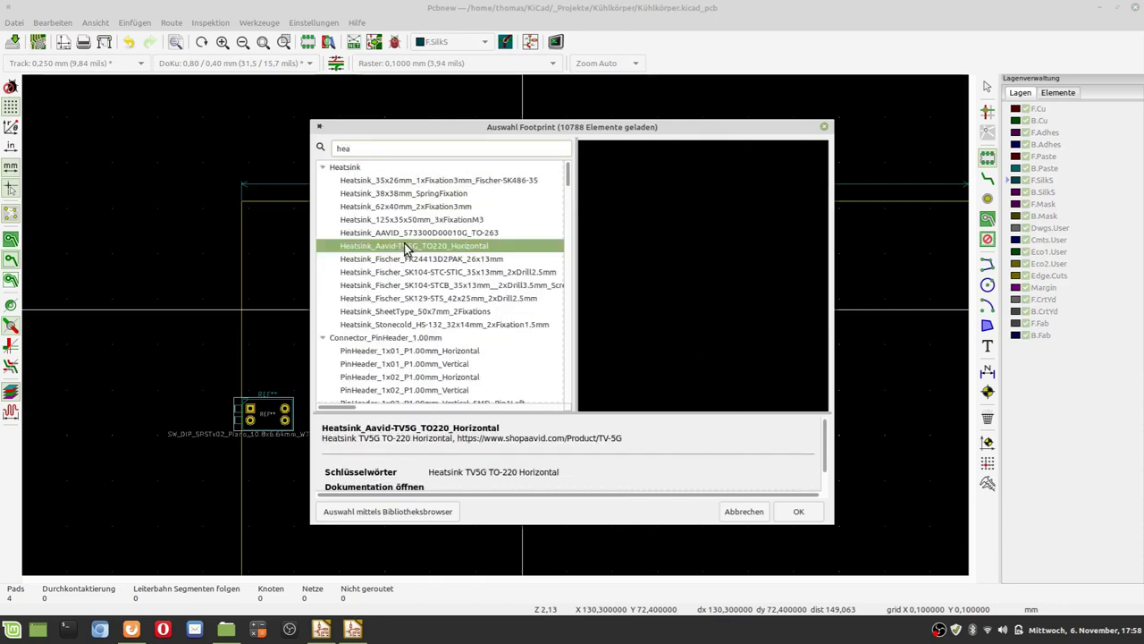
pyautogui.click(406, 267)
pyautogui.click(404, 280)
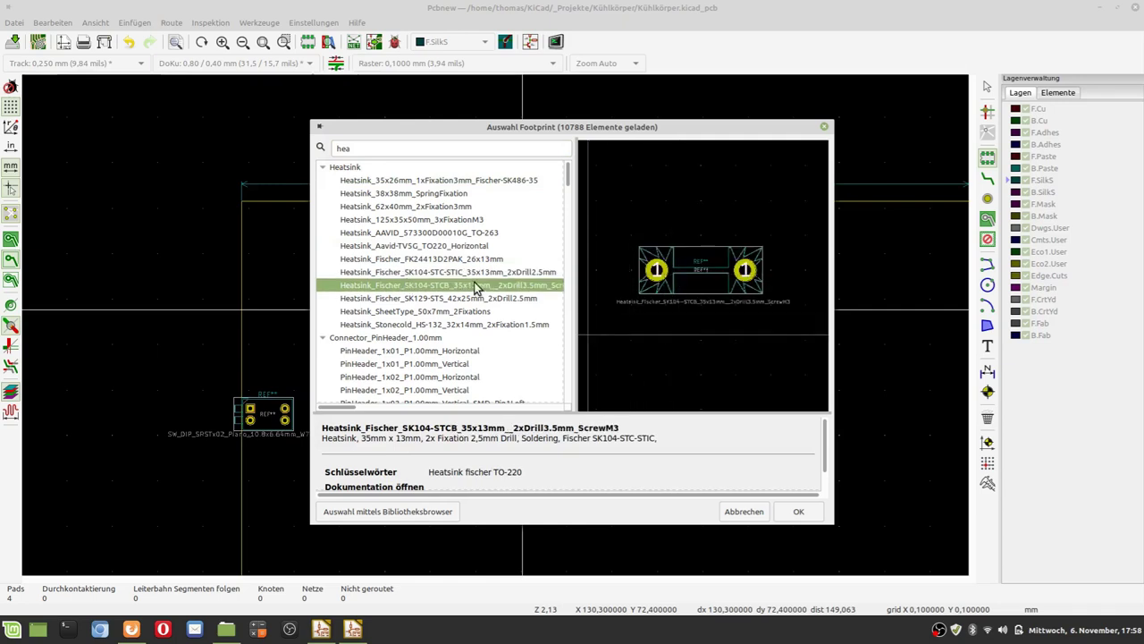
pyautogui.click(796, 510)
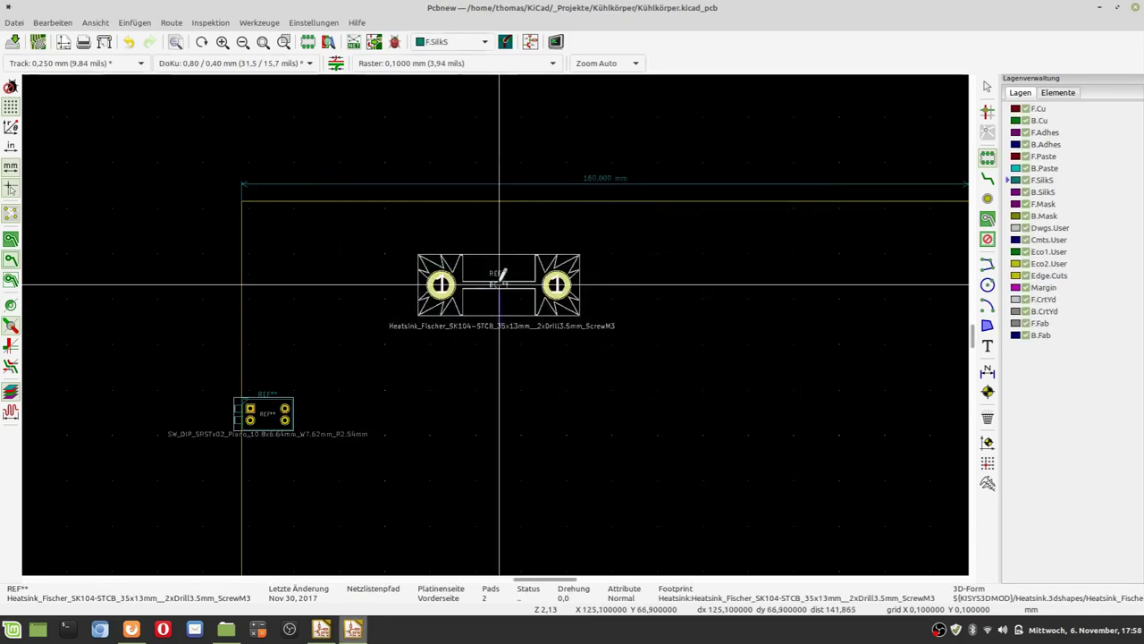
pyautogui.scroll(1, 492, 281)
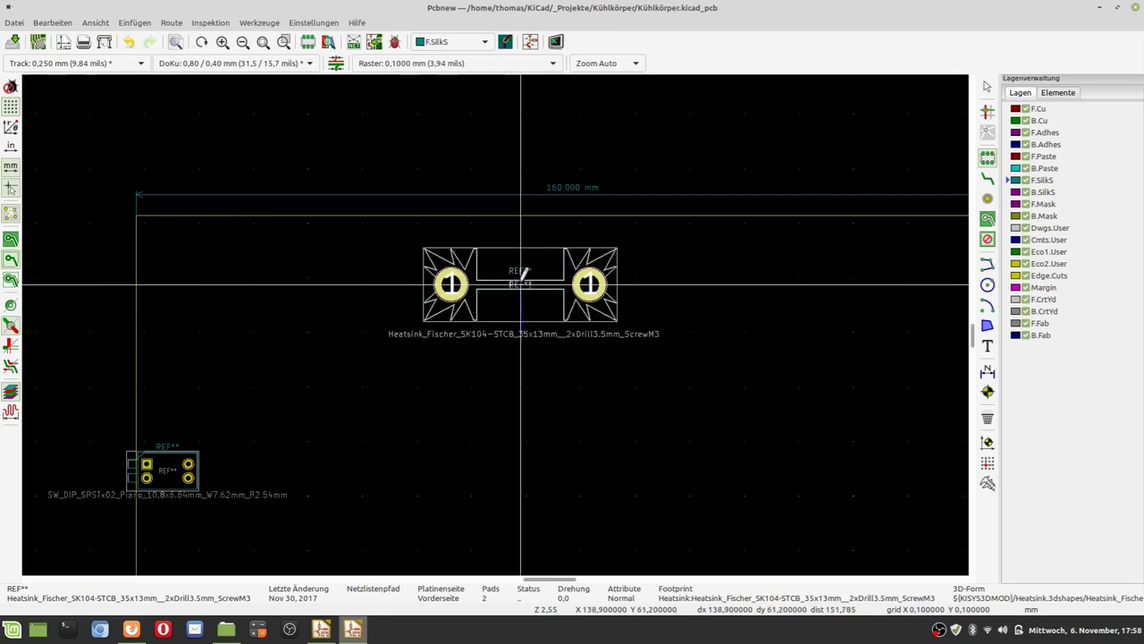
pyautogui.click(522, 273)
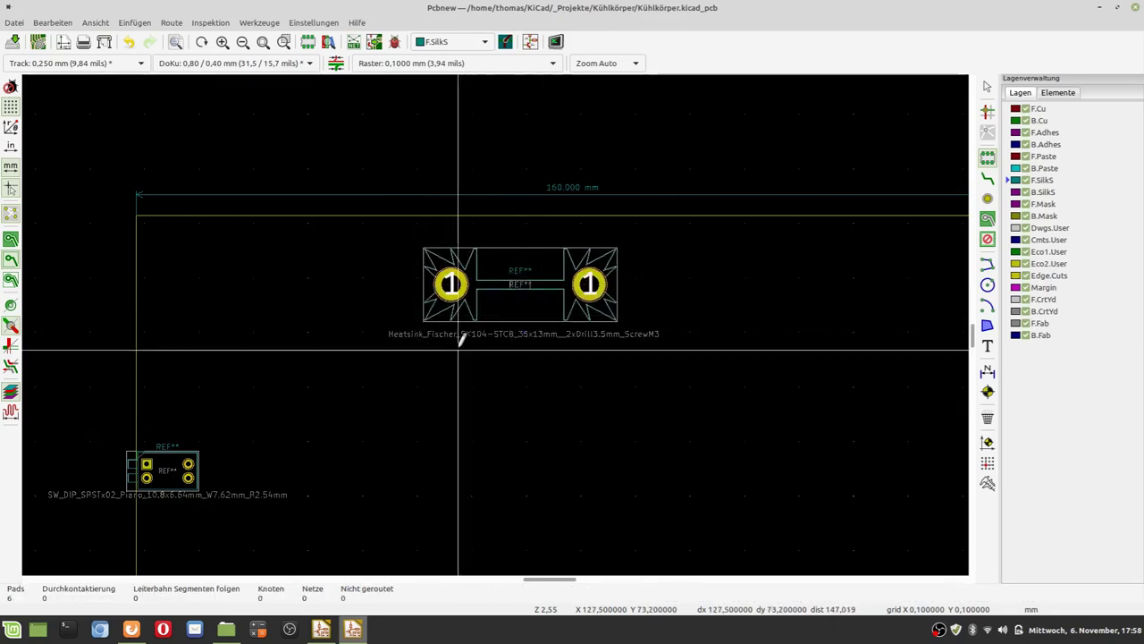
# - Start adding another footprint below the heatsink and filter the footprint library by "TO-22"
pyautogui.click(987, 157)
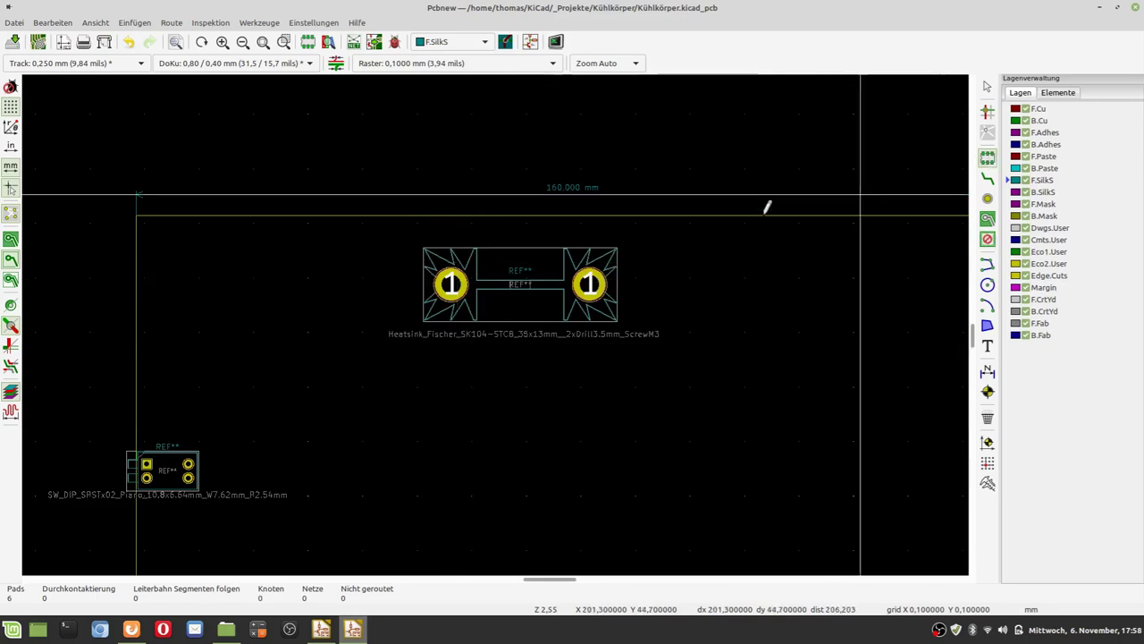
pyautogui.click(497, 373)
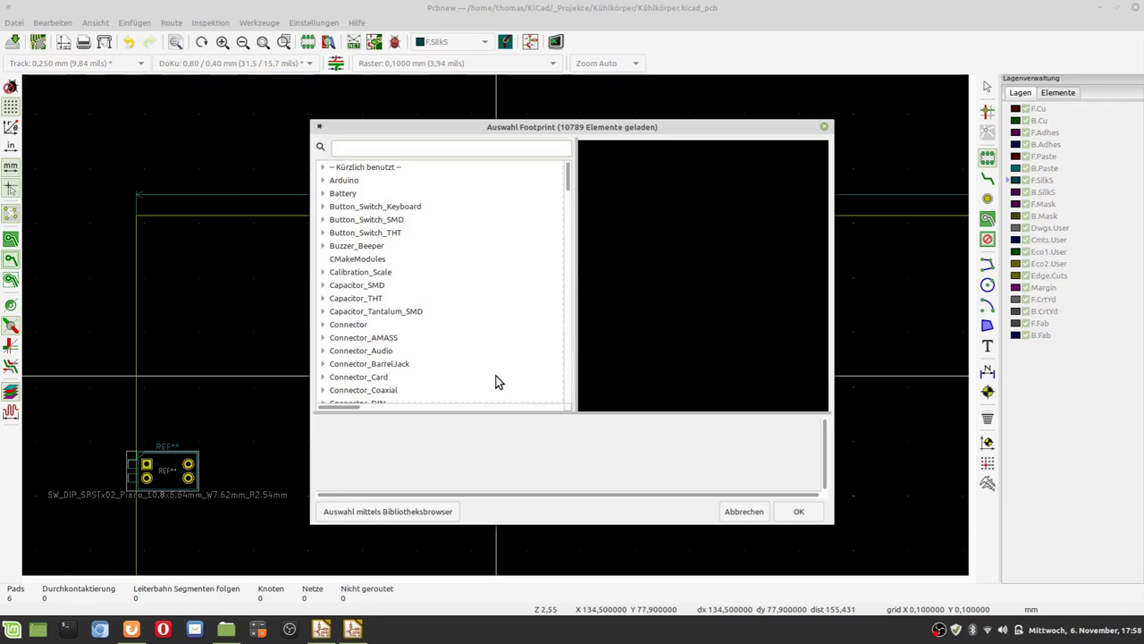
pyautogui.write('TO')
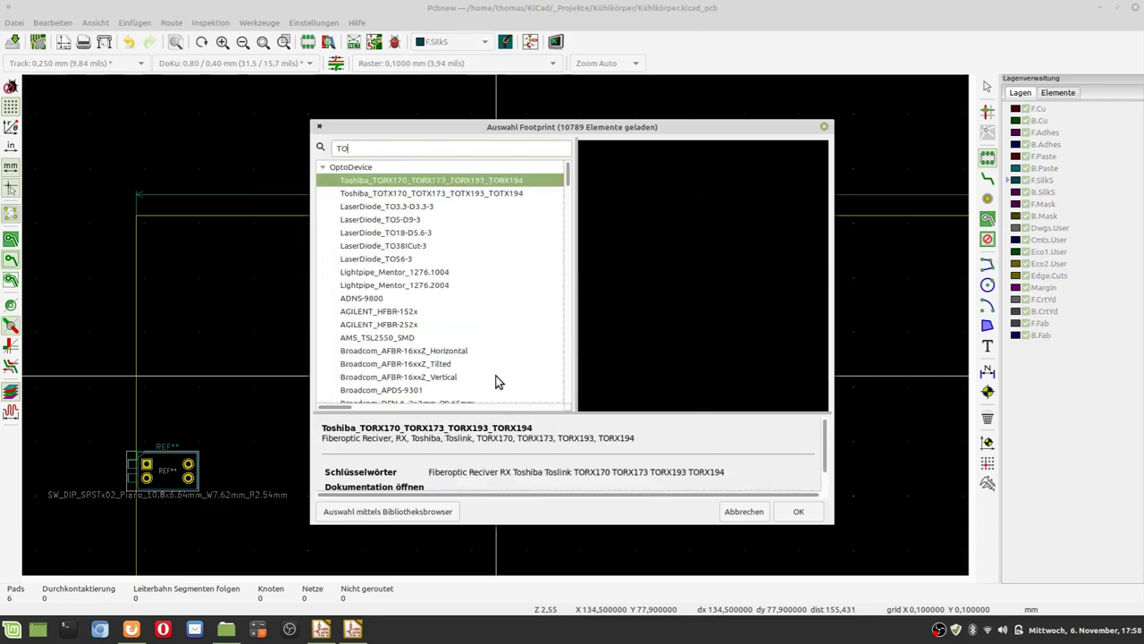
pyautogui.write('-2')
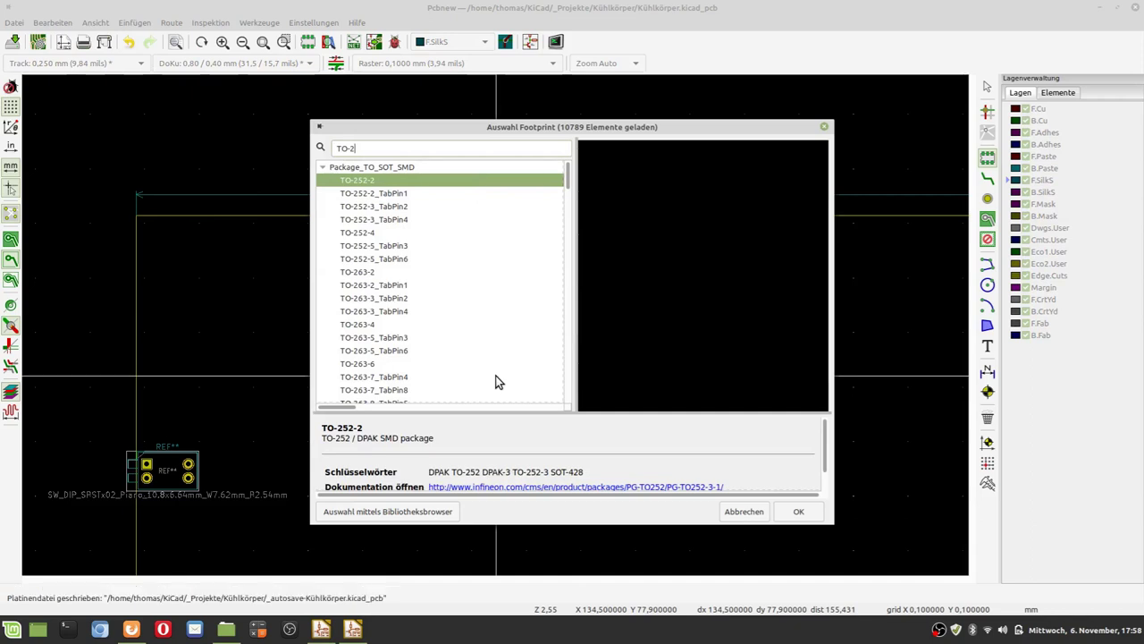
pyautogui.write('2')
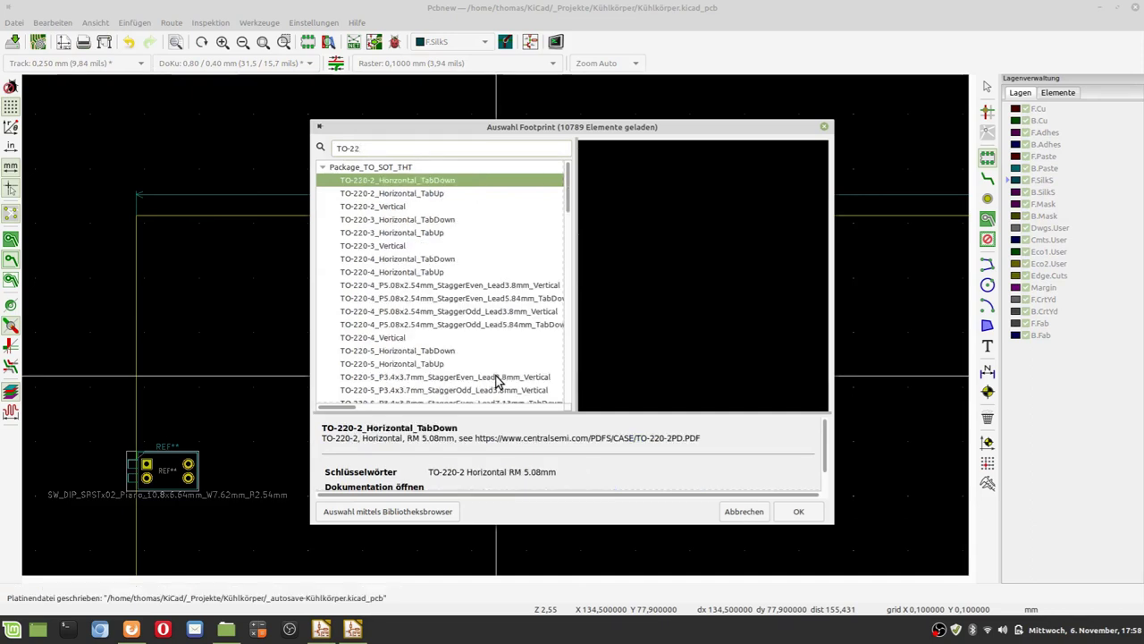
# - Compare the previews of TO-220-2_Vertical, TO-220-3_Vertical, TO-220-3_Horizontal_TabDown and TO-220-3_Horizontal_TabUp
pyautogui.click(402, 209)
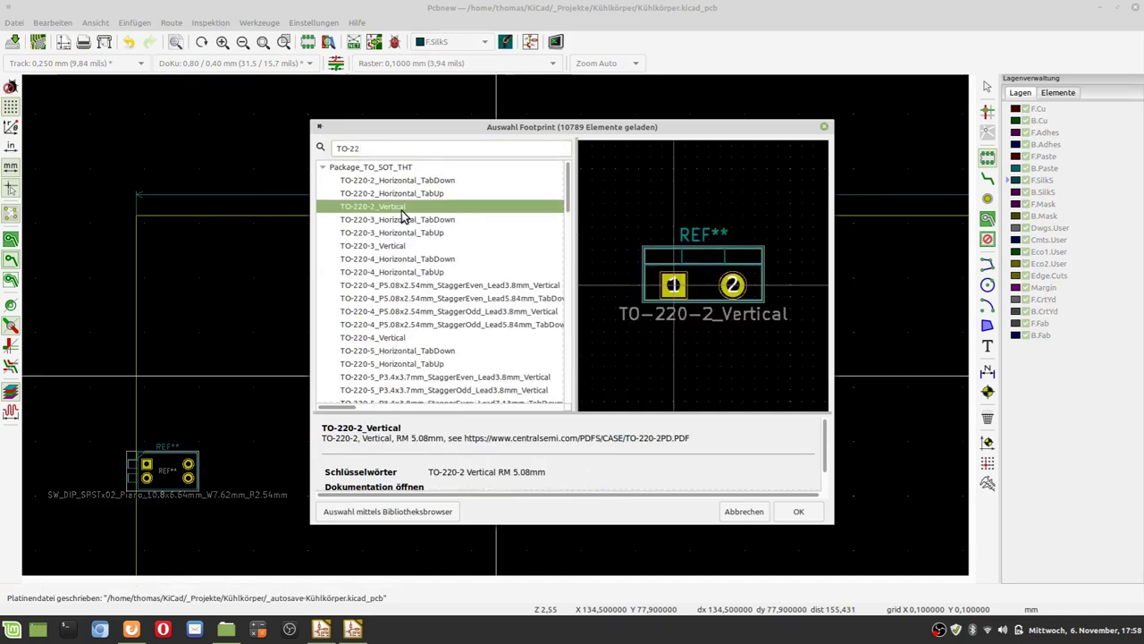
pyautogui.click(380, 246)
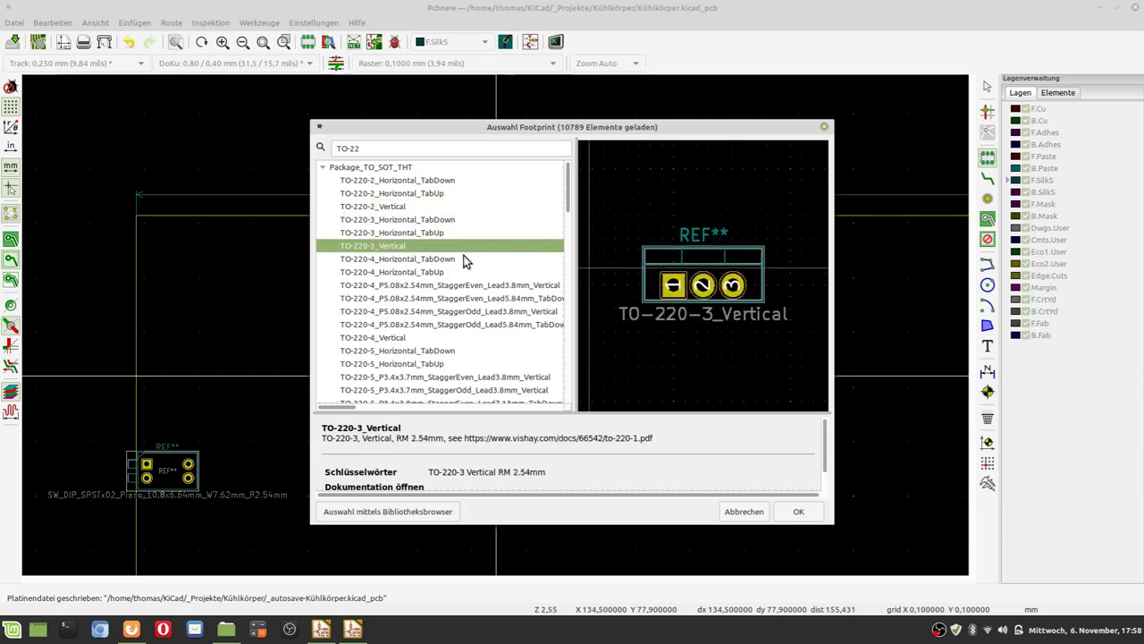
pyautogui.click(399, 220)
pyautogui.click(399, 234)
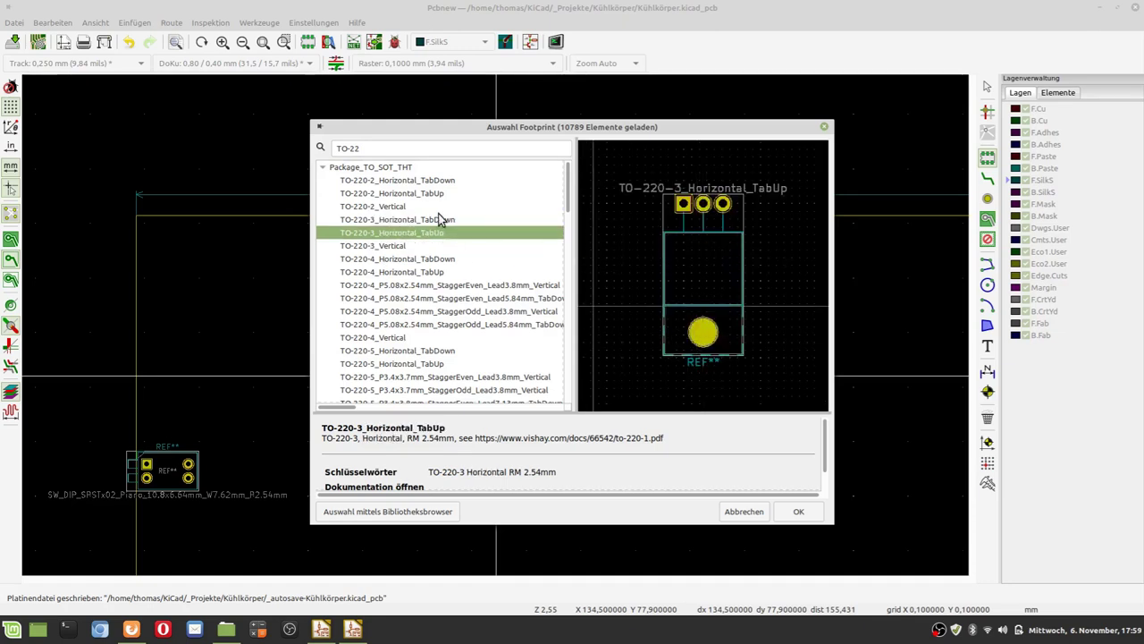
pyautogui.click(438, 220)
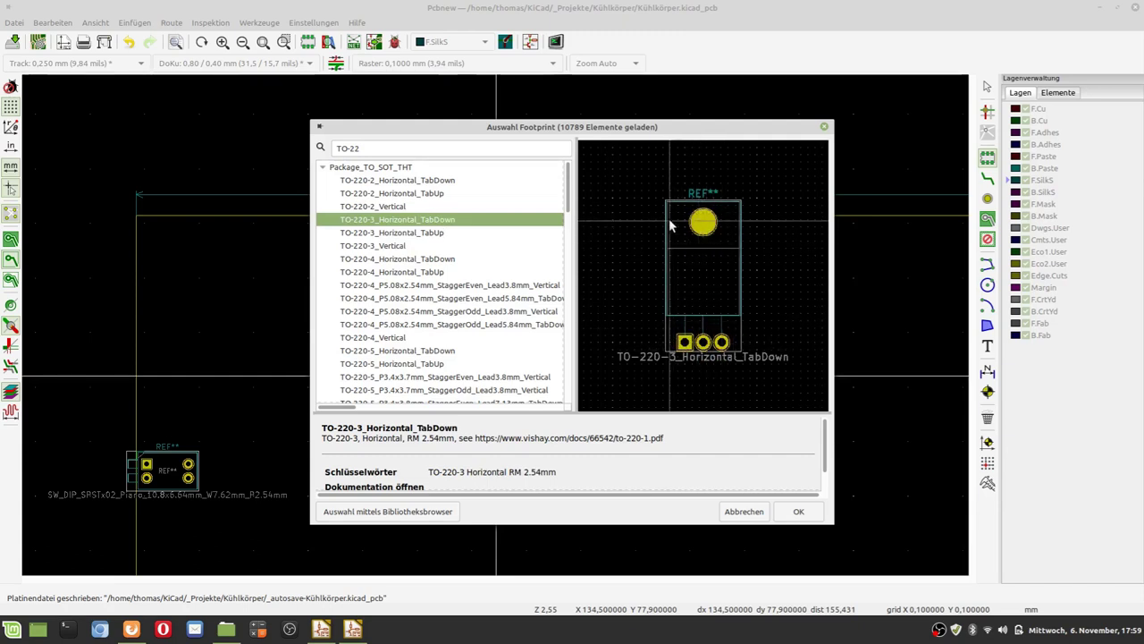
# - Choose TO-220-3_Vertical and place it in the heatsink's lower recess at about X 136.3, Y 65.5 mm
pyautogui.click(422, 249)
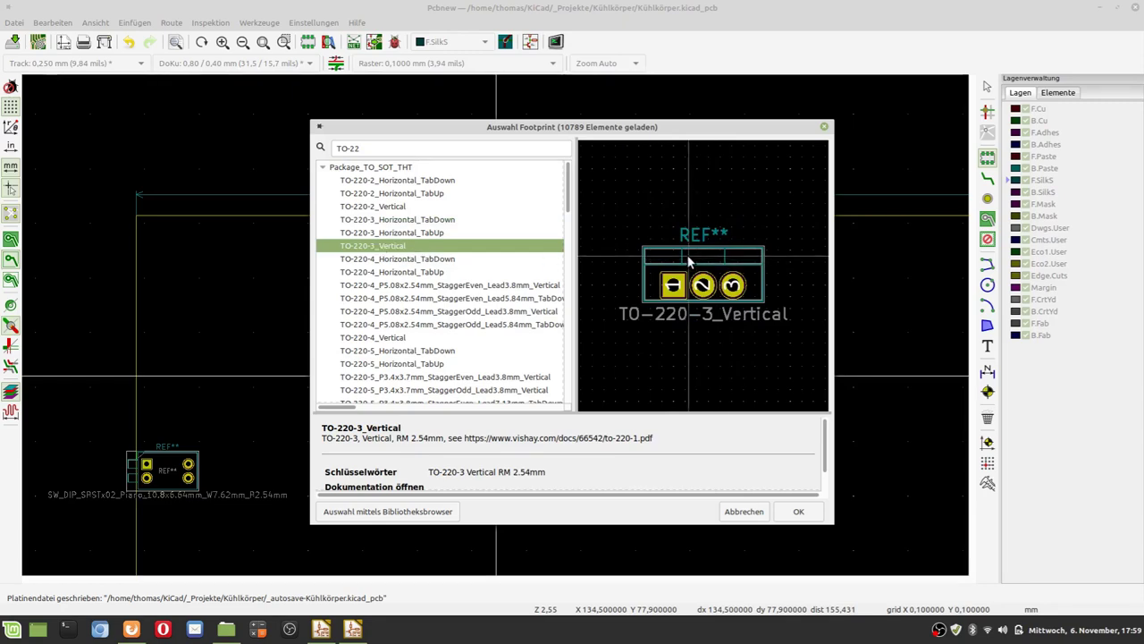
pyautogui.click(798, 510)
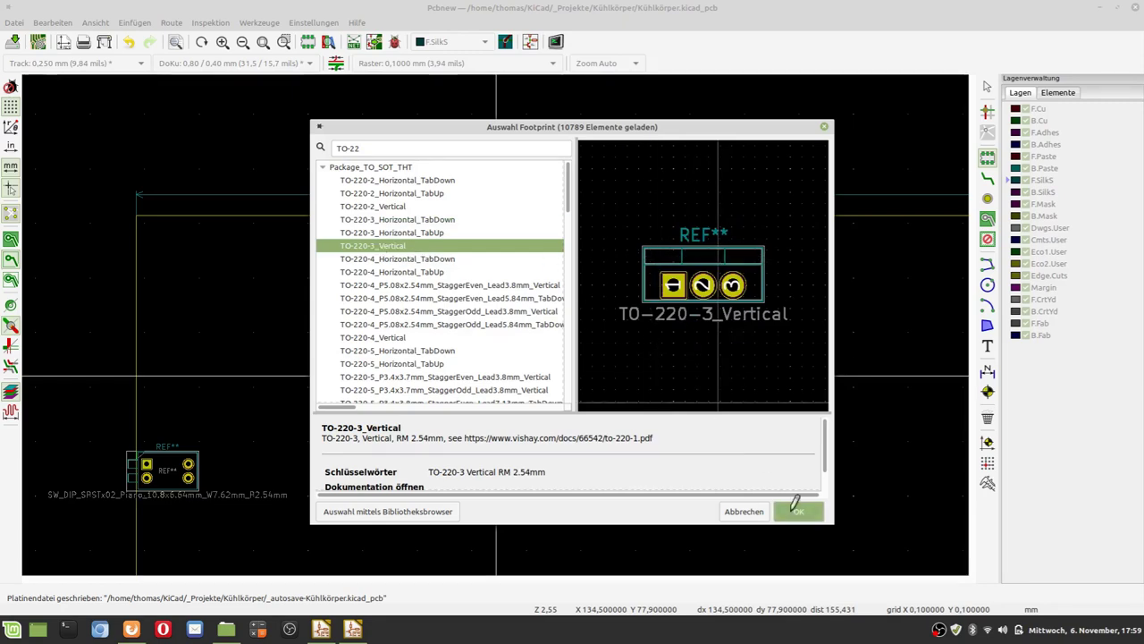
pyautogui.scroll(5, 500, 327)
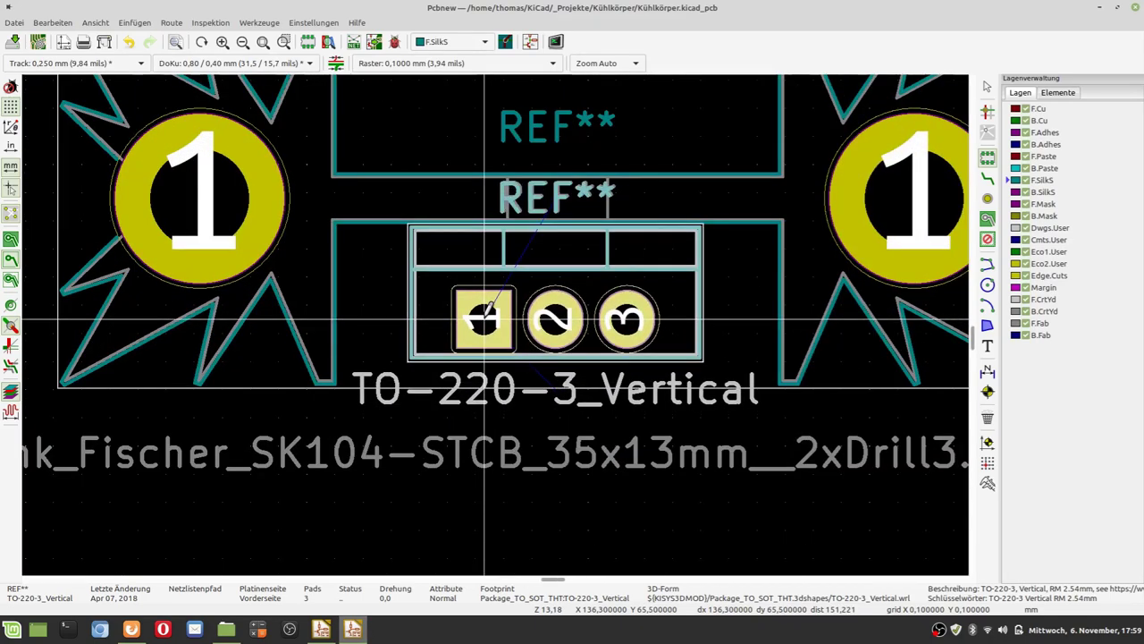
pyautogui.click(483, 318)
pyautogui.click(529, 476)
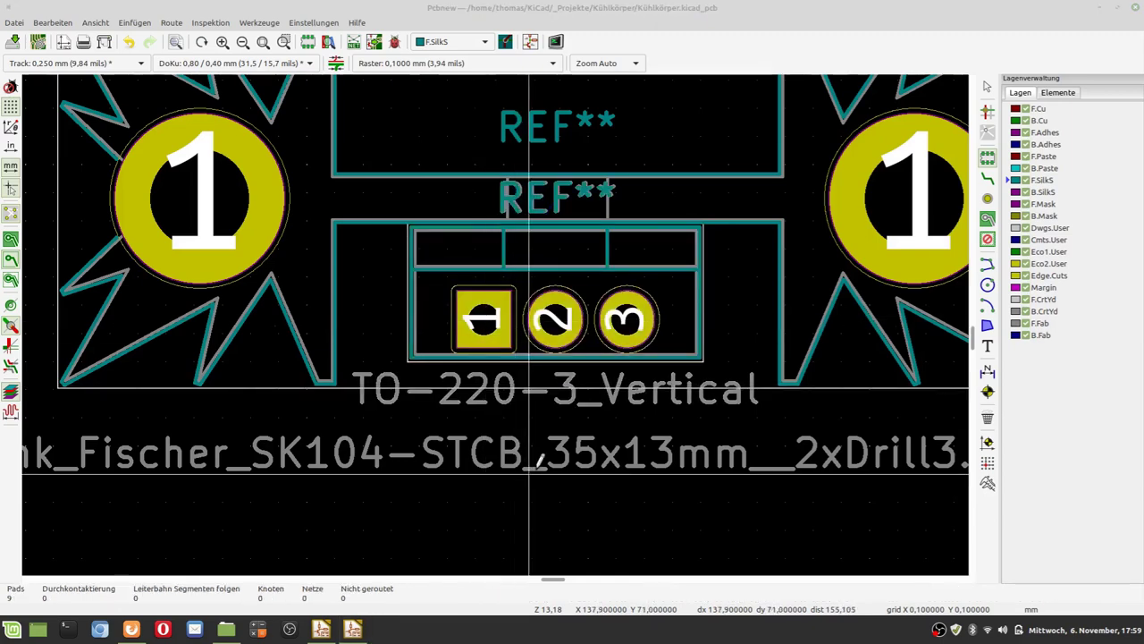
pyautogui.click(742, 511)
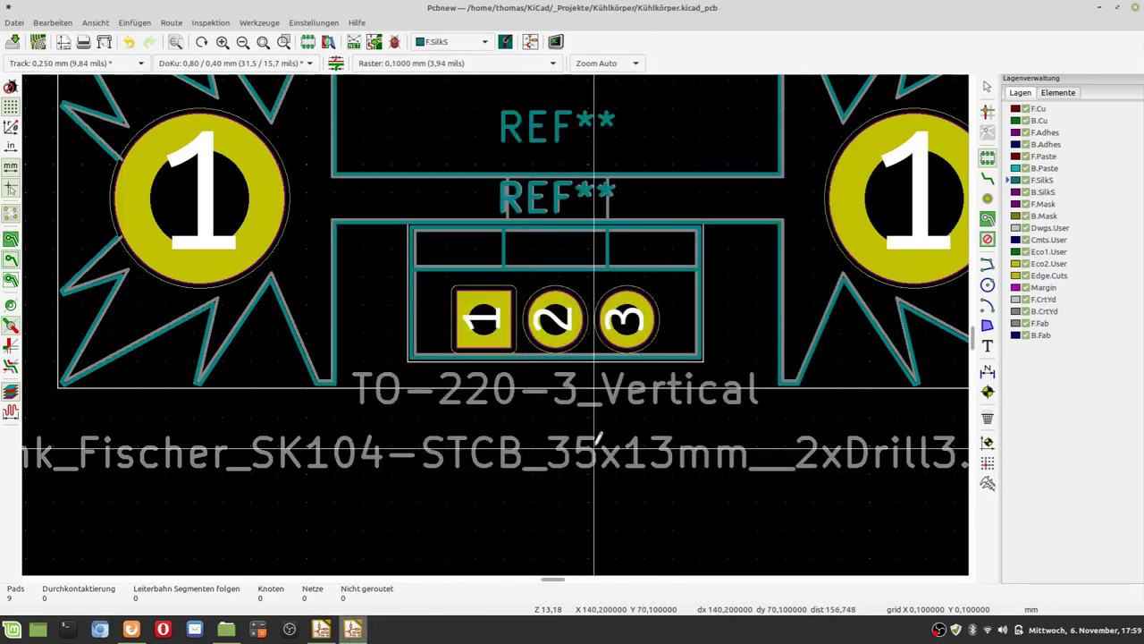
# - Examine how the TO-220-3 footprint sits against the heatsink and where both lie within the board outline
pyautogui.scroll(-3, 595, 454)
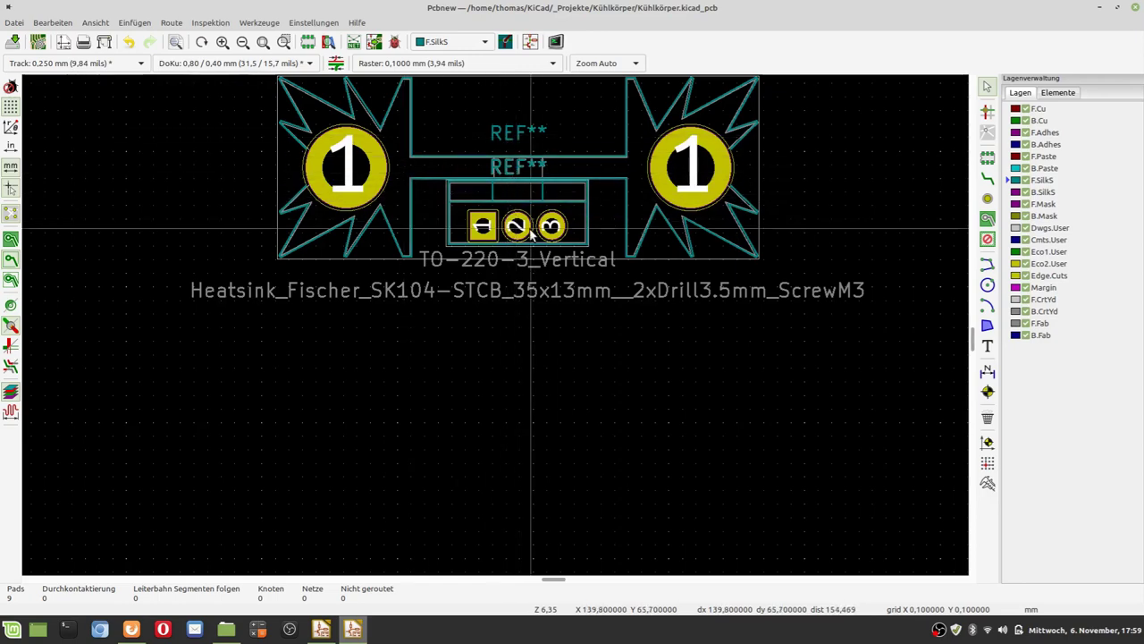
pyautogui.scroll(-1, 515, 226)
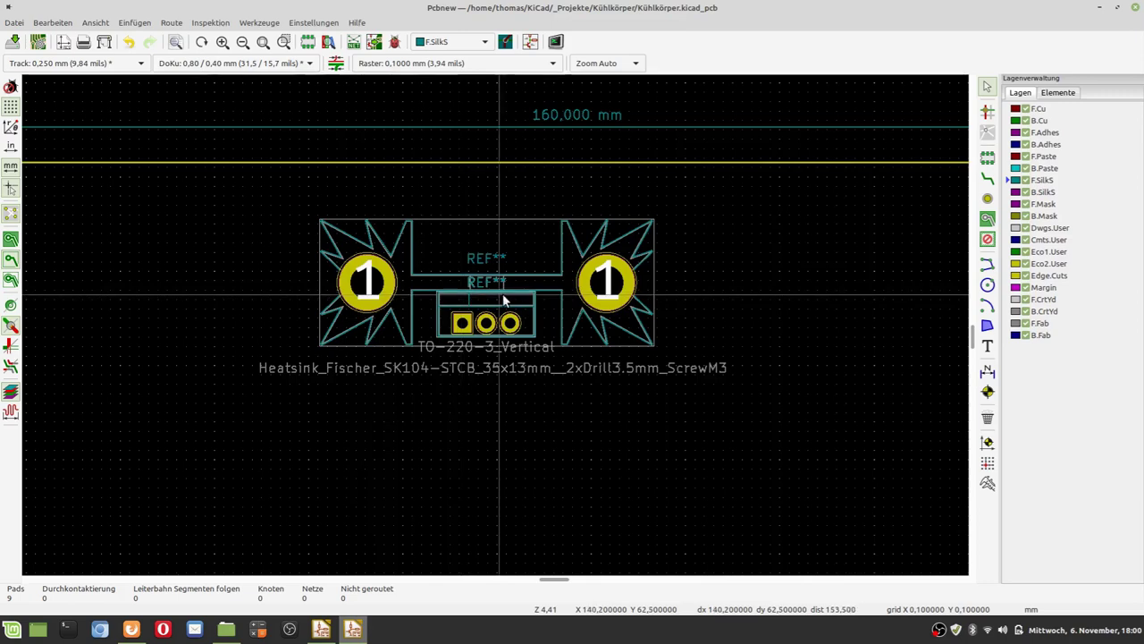
pyautogui.scroll(4, 466, 294)
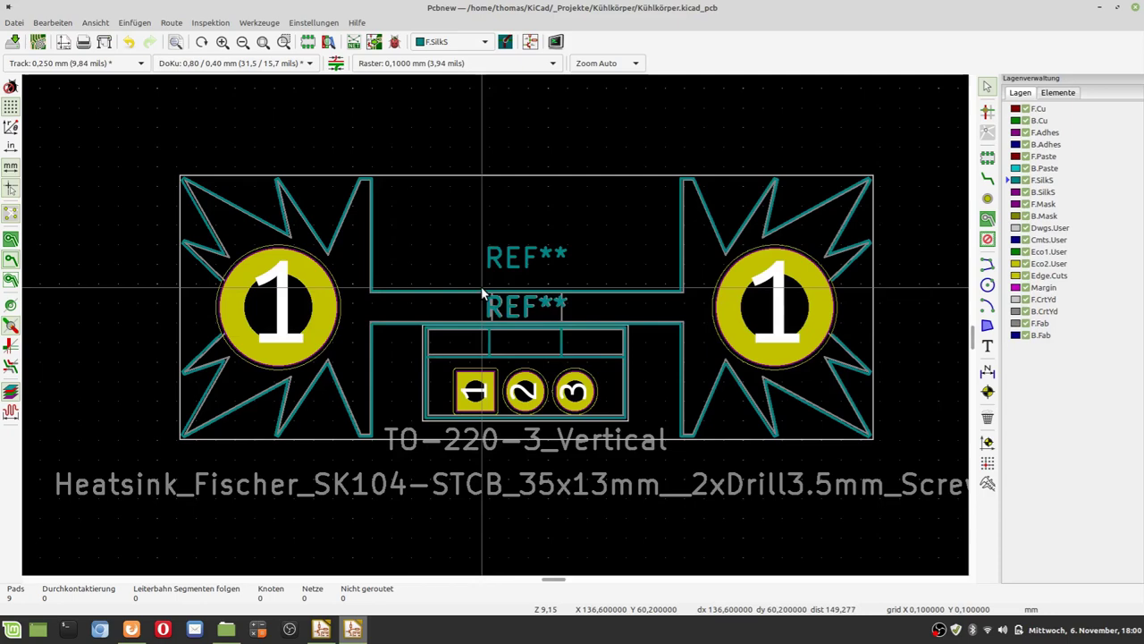
pyautogui.scroll(-2, 481, 309)
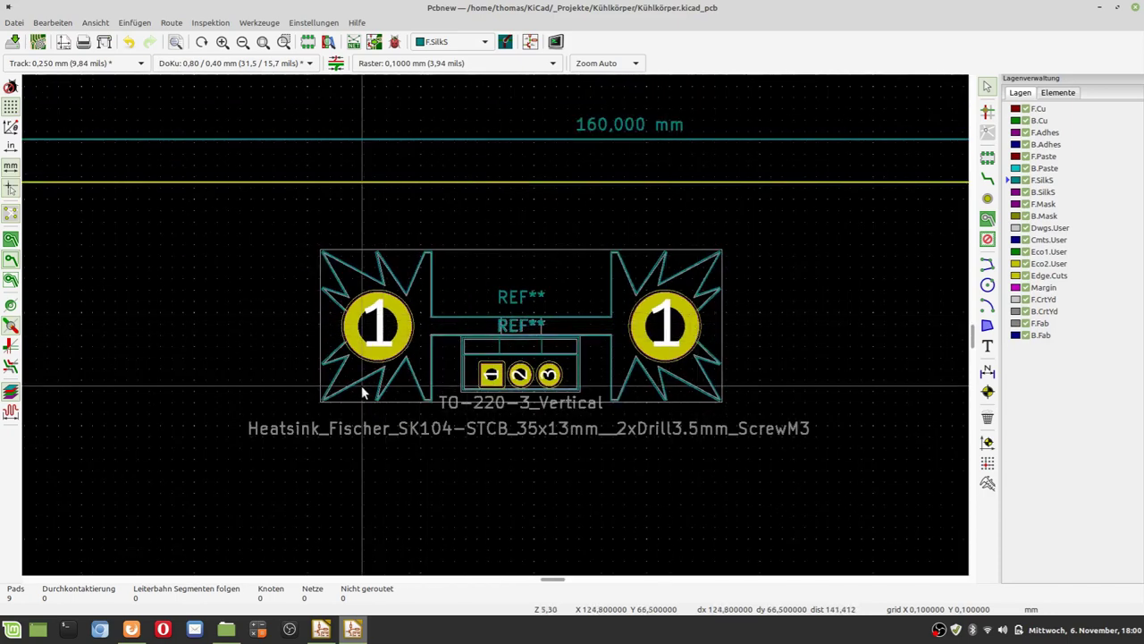
pyautogui.scroll(-2, 389, 389)
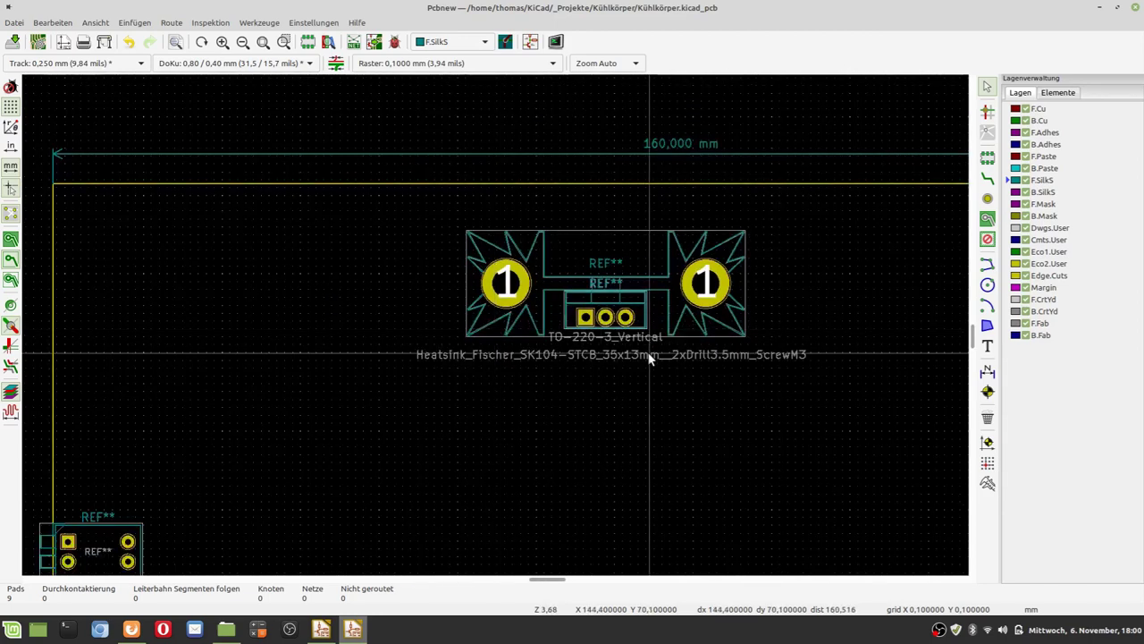
pyautogui.scroll(-1, 650, 358)
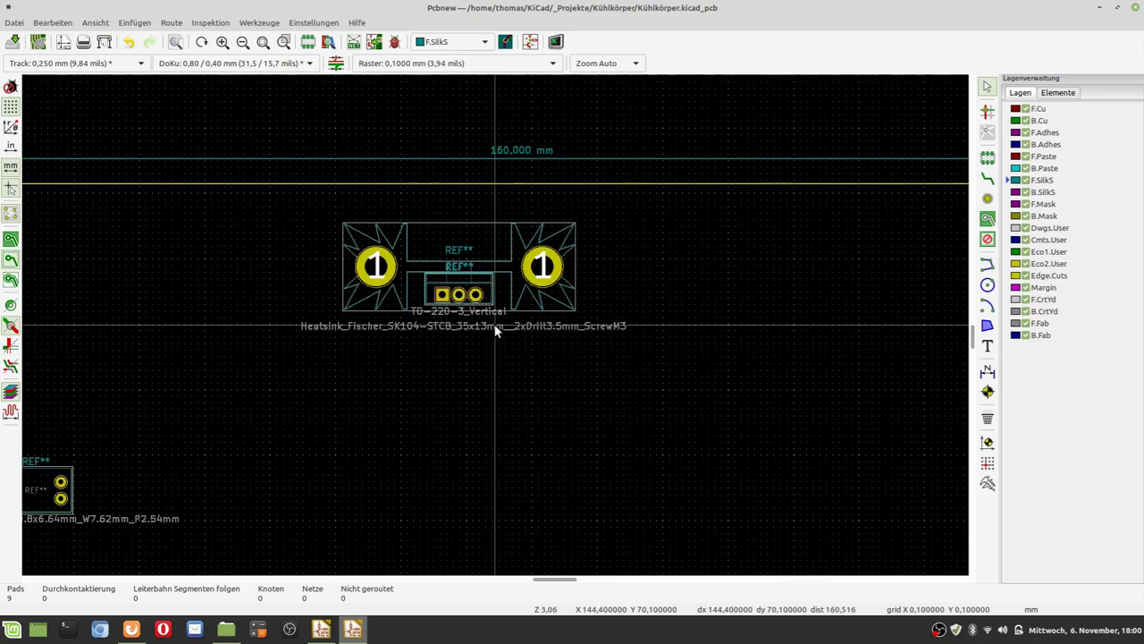
pyautogui.scroll(-1, 496, 329)
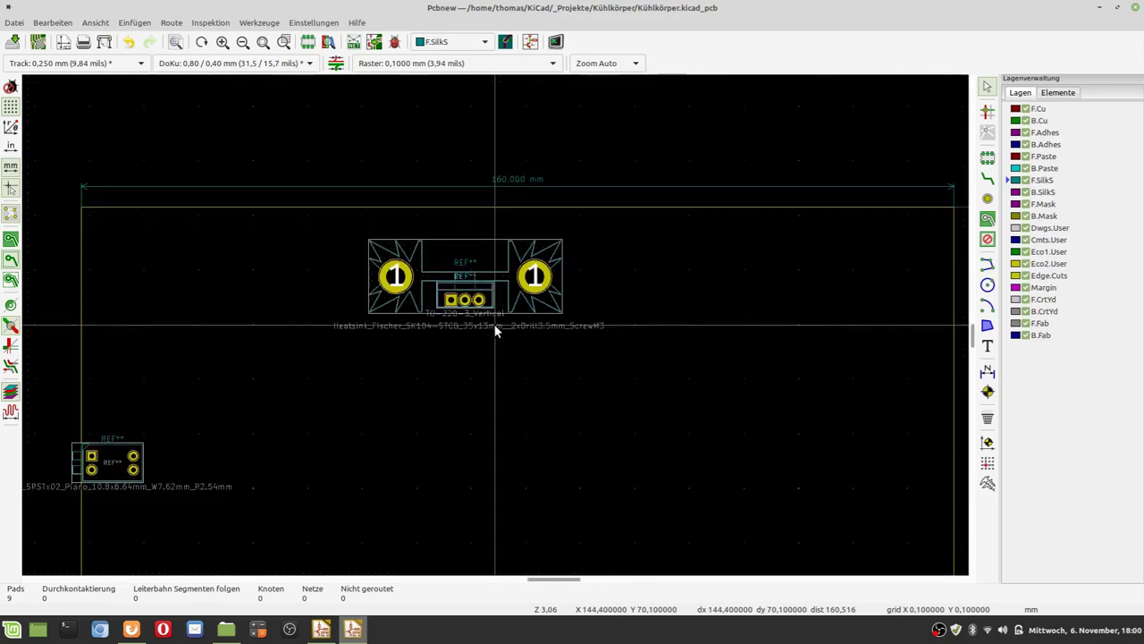
pyautogui.scroll(-1, 496, 331)
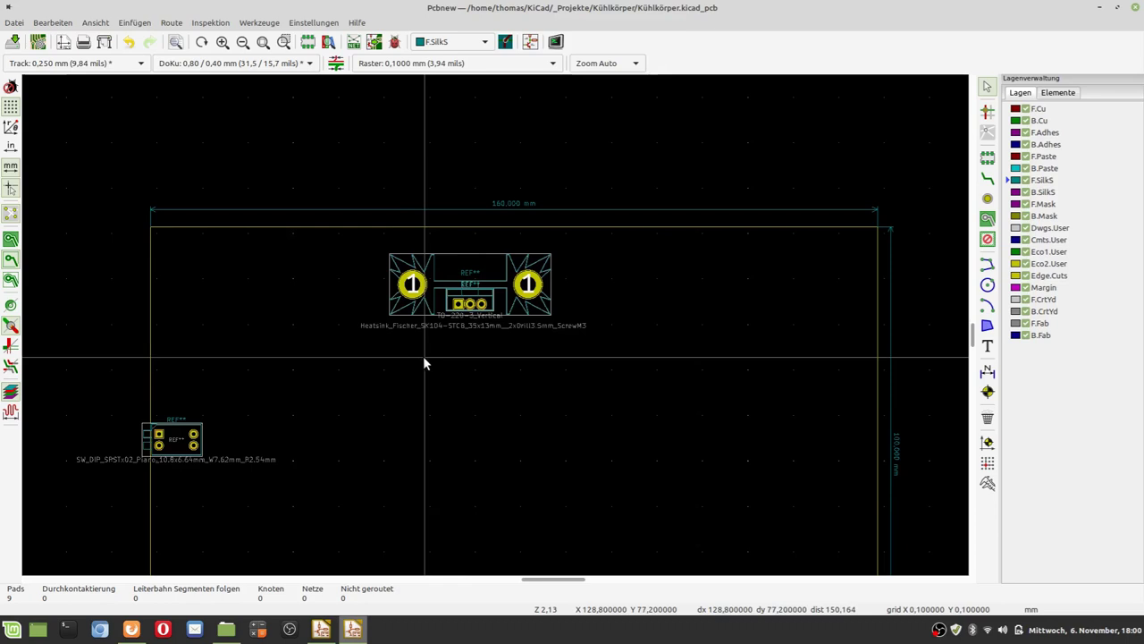
pyautogui.scroll(-1, 495, 326)
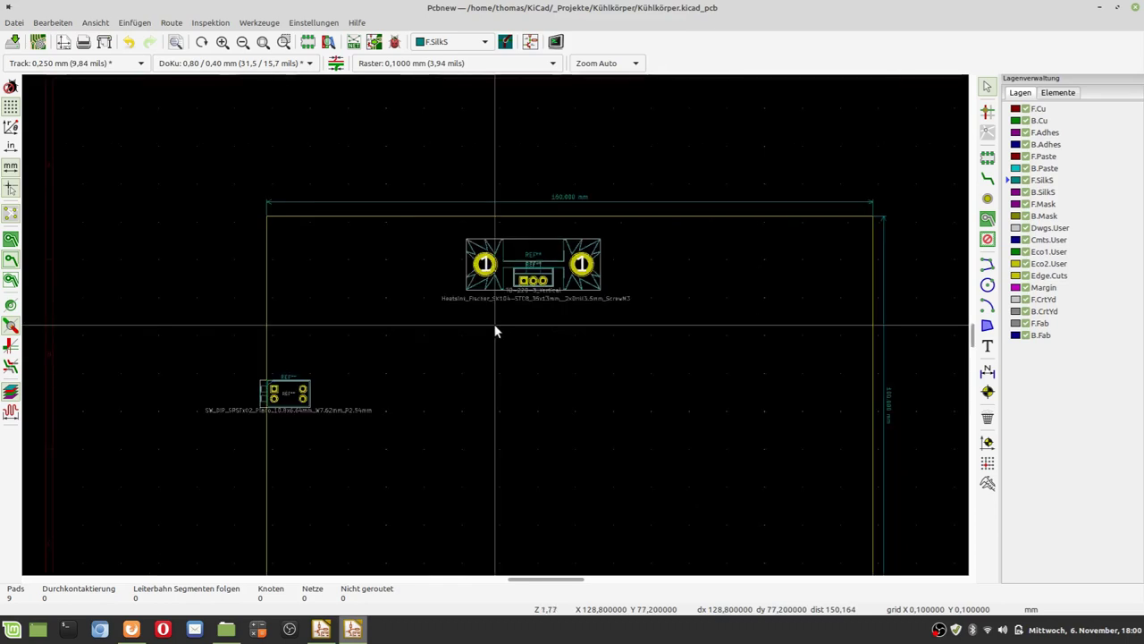
# - Open the project's schematic in Eeschema from the KiCad project window and filter the symbol library by "heat" for a new symbol
pyautogui.click(321, 628)
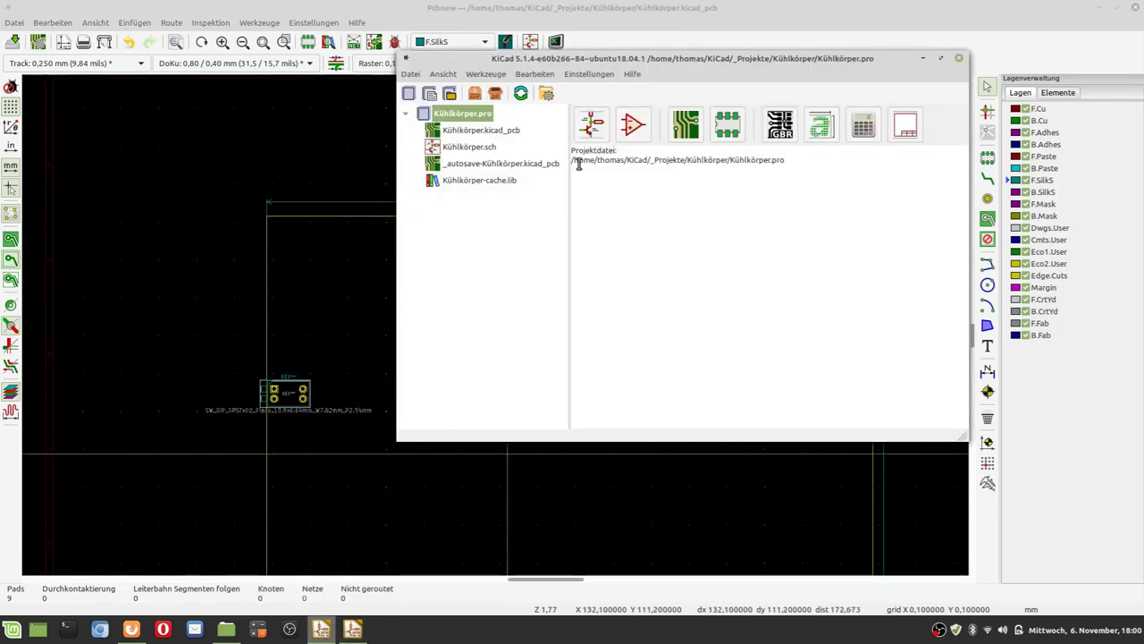
pyautogui.click(594, 128)
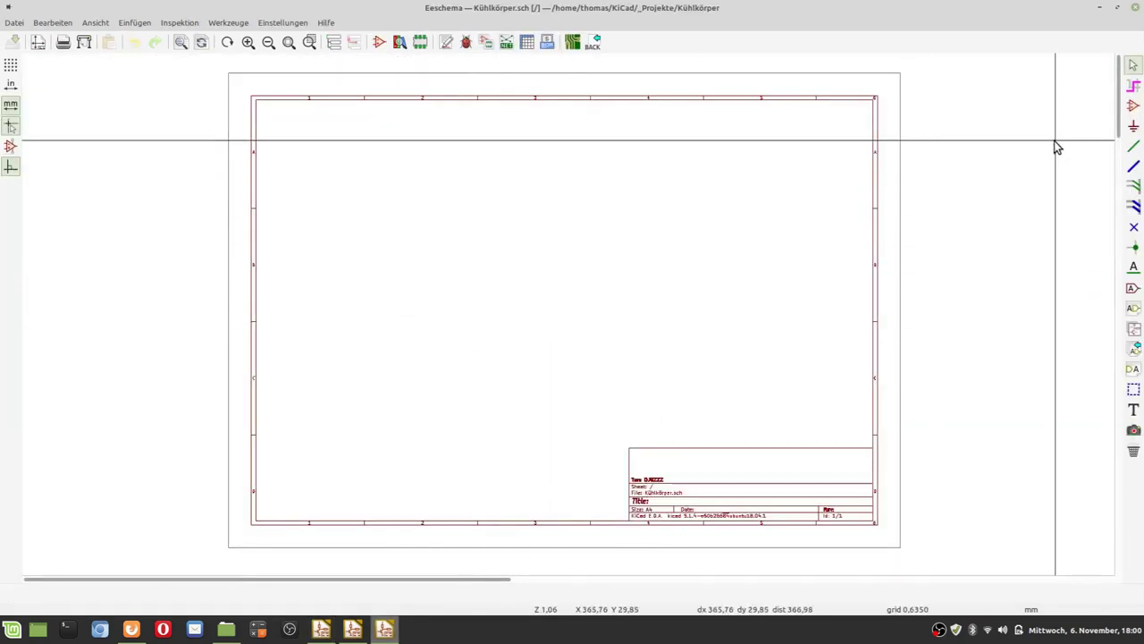
pyautogui.click(1133, 105)
pyautogui.click(398, 256)
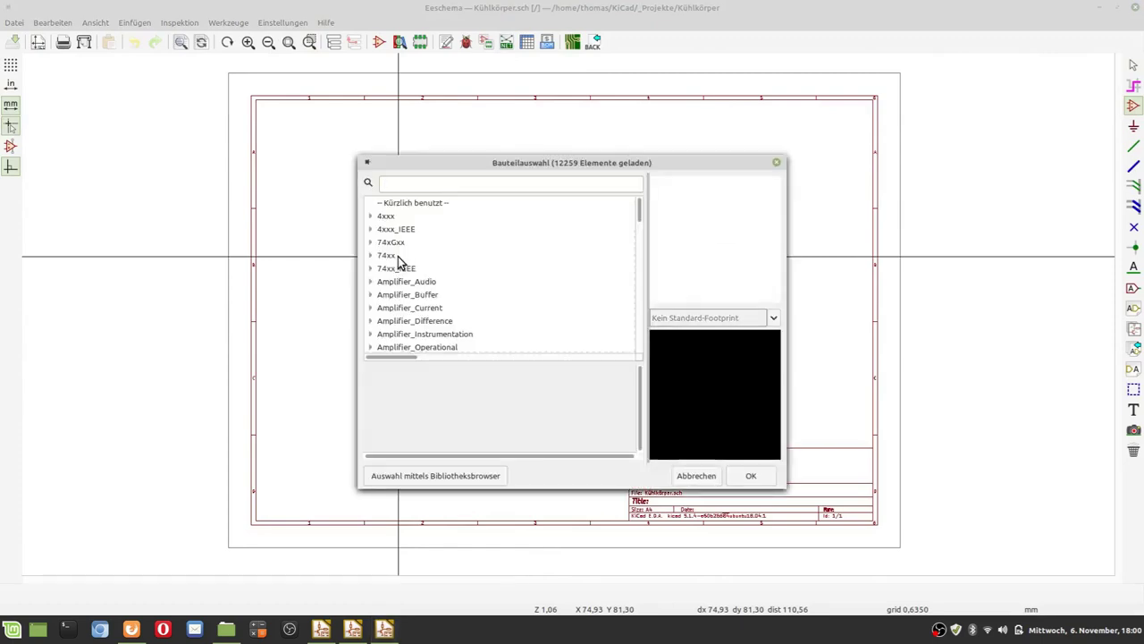
pyautogui.write('he')
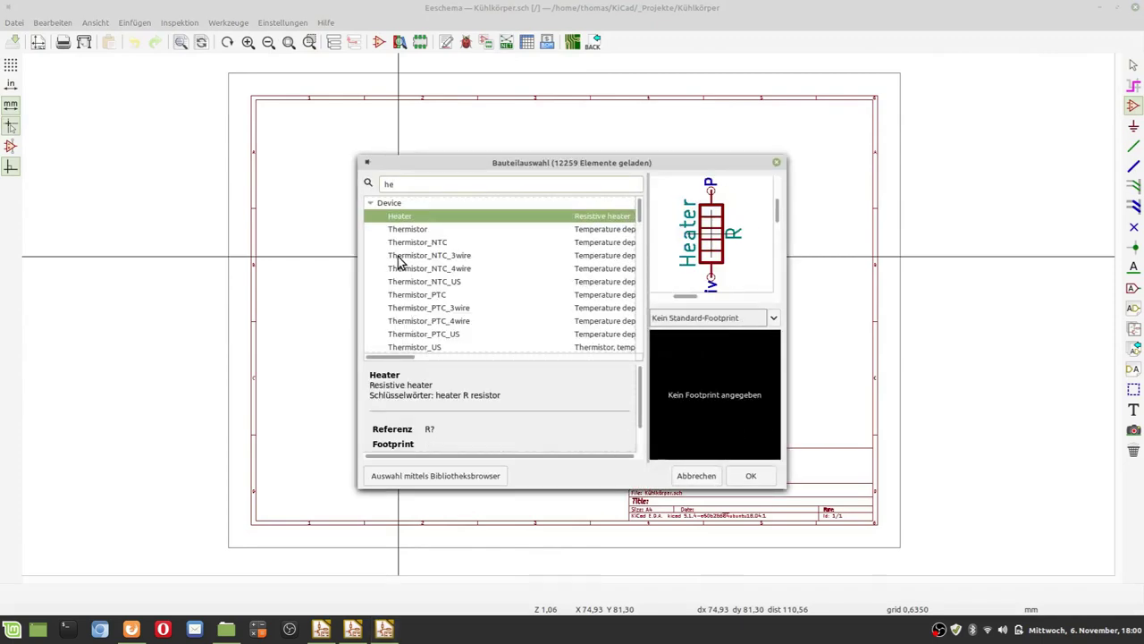
pyautogui.write('at')
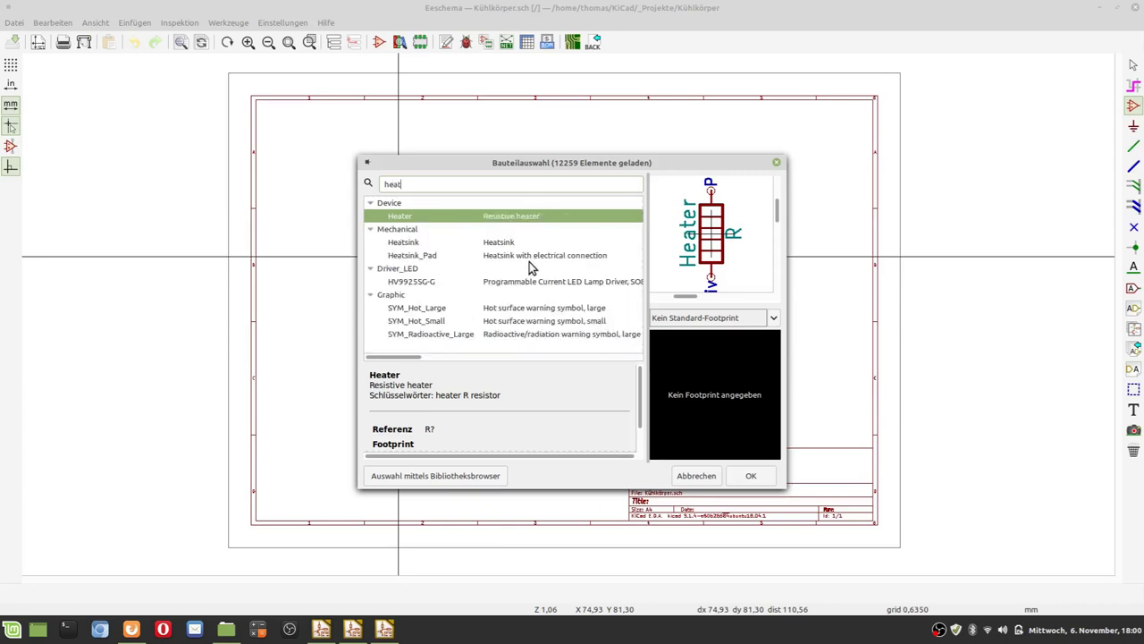
# - Compare the Heatsink and Heatsink_Pad symbols and place Heatsink_Pad in the upper middle of the schematic sheet
pyautogui.click(430, 258)
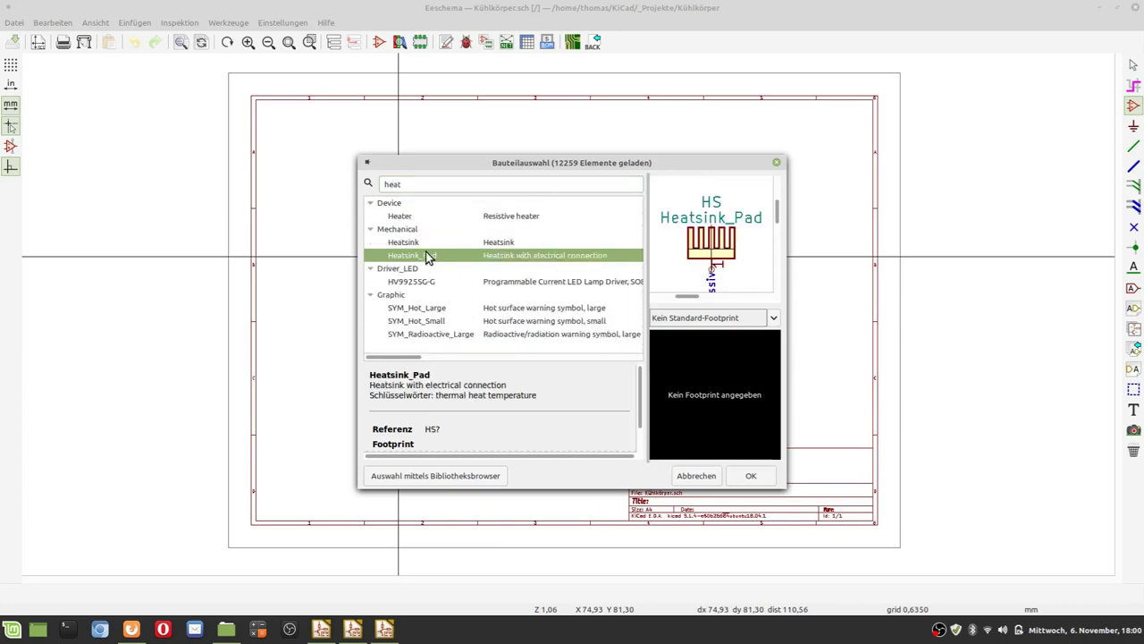
pyautogui.click(418, 242)
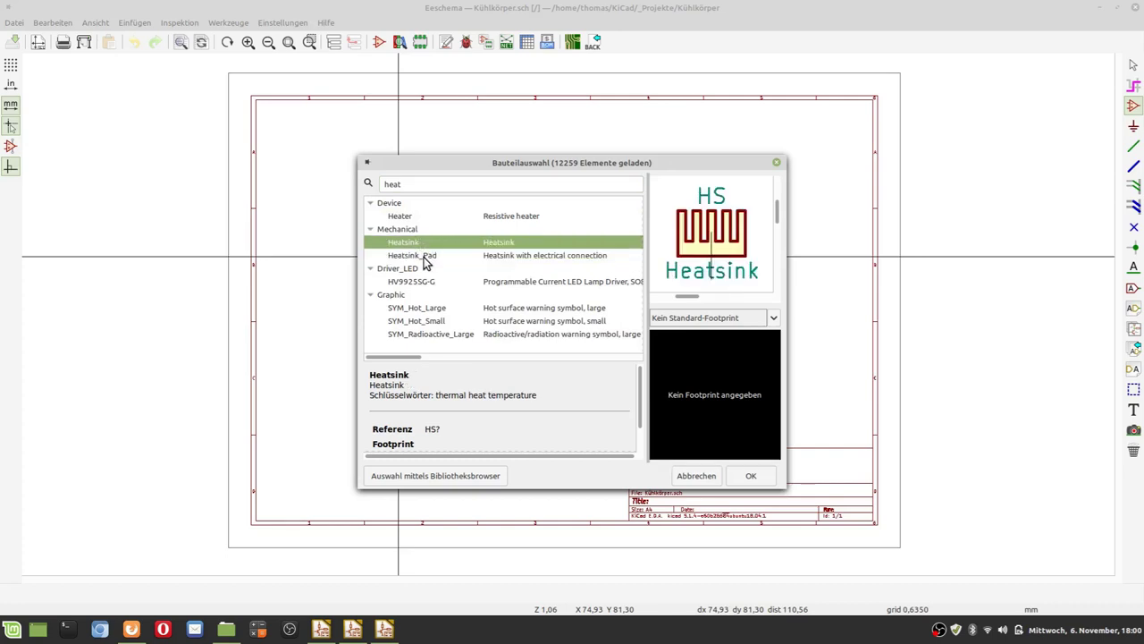
pyautogui.click(426, 258)
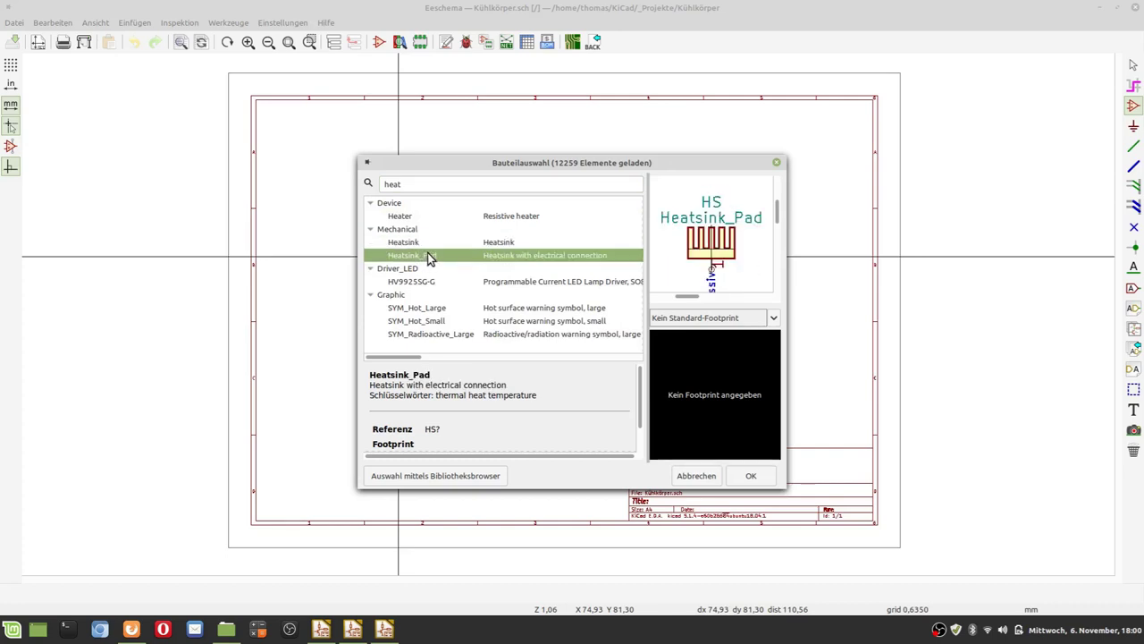
pyautogui.click(751, 475)
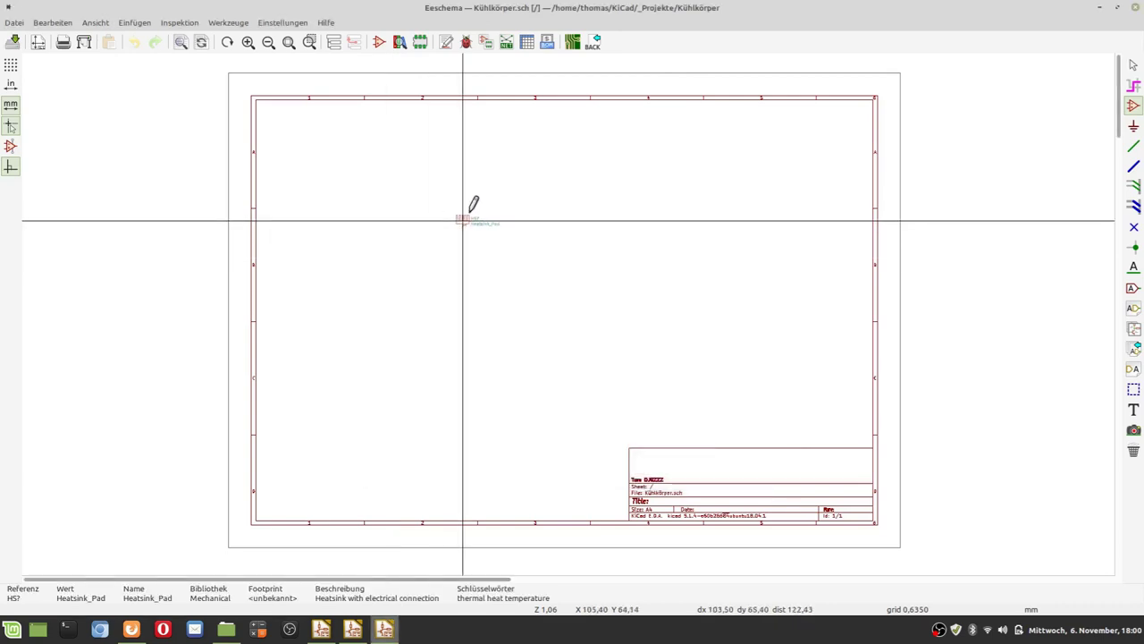
pyautogui.scroll(5, 507, 192)
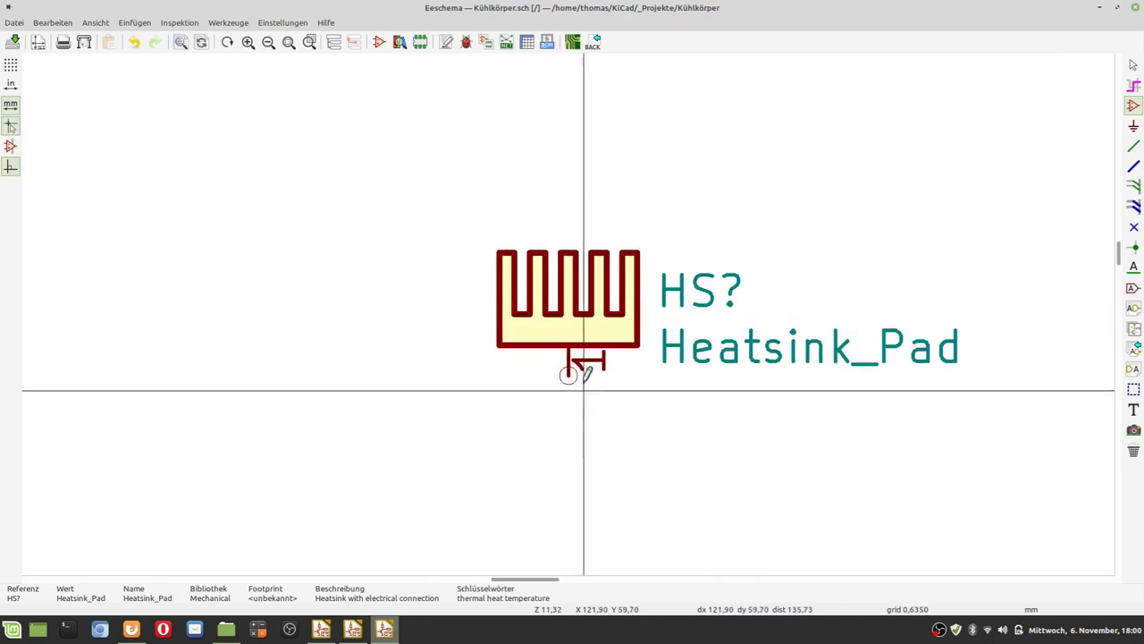
pyautogui.scroll(-1, 577, 368)
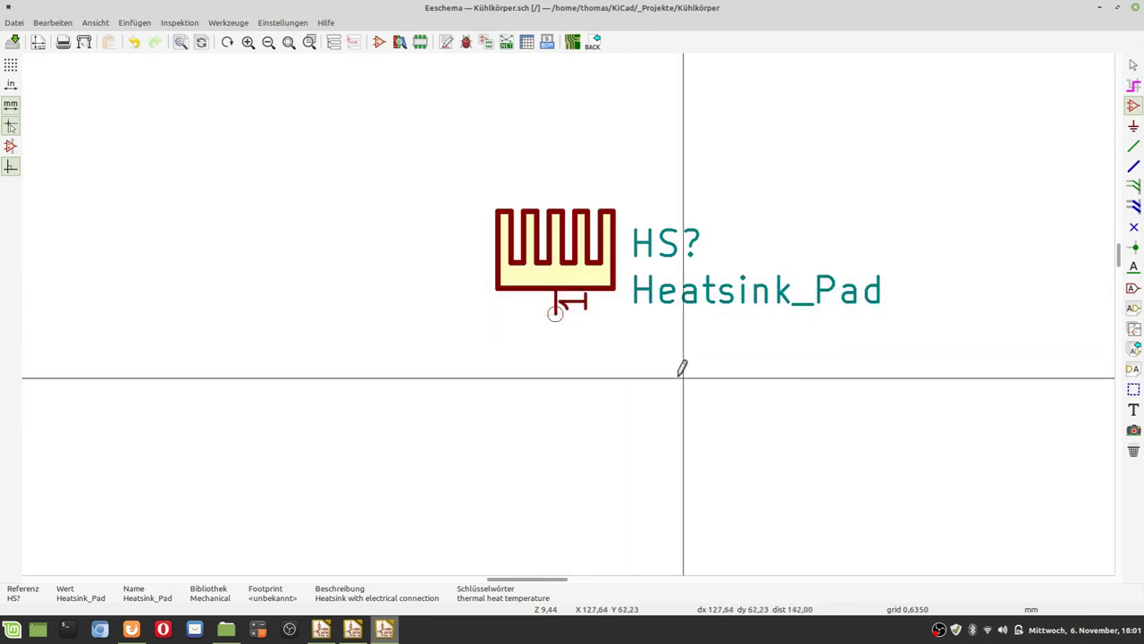
# - Place a GND power symbol directly below the heatsink symbol's pin 1 at about X 121.3, Y 62.2 mm
pyautogui.click(1133, 127)
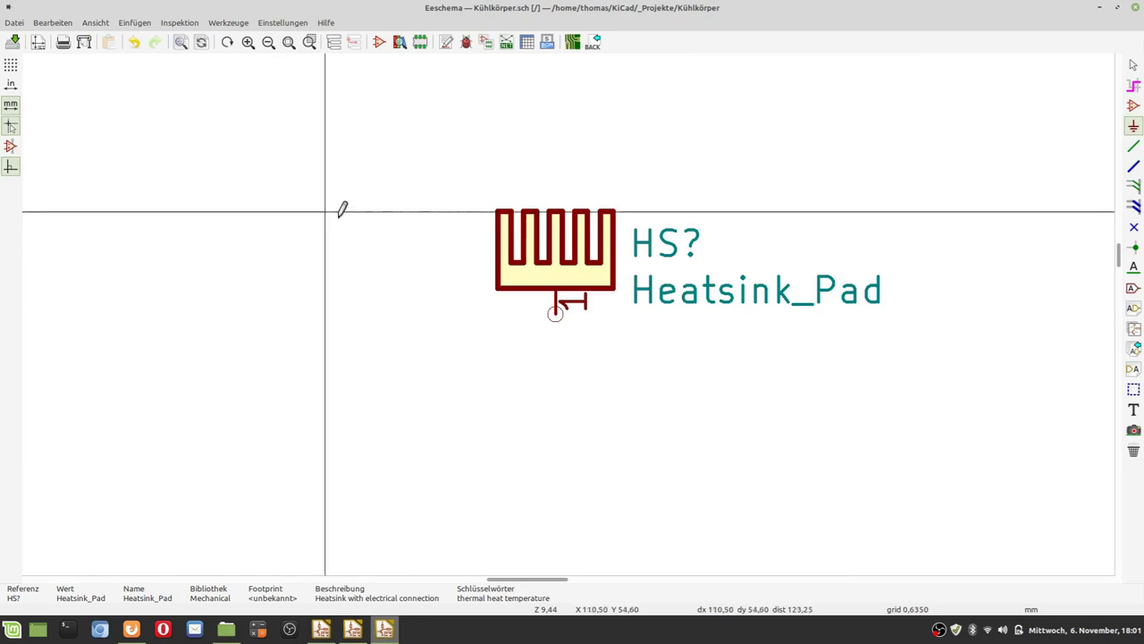
pyautogui.click(338, 216)
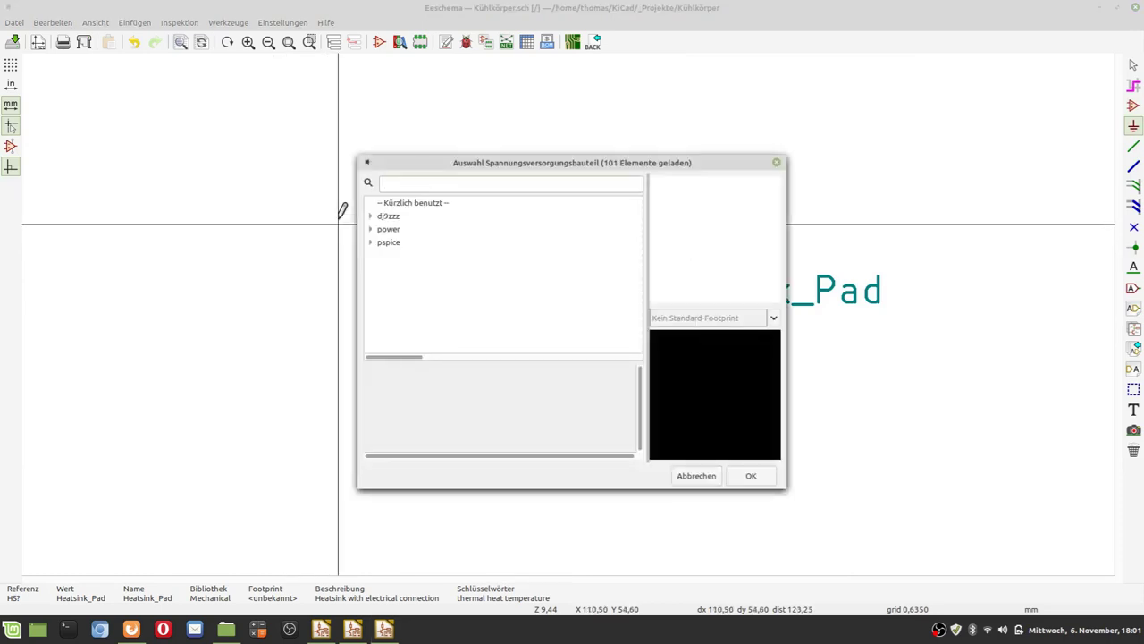
pyautogui.write('gnd')
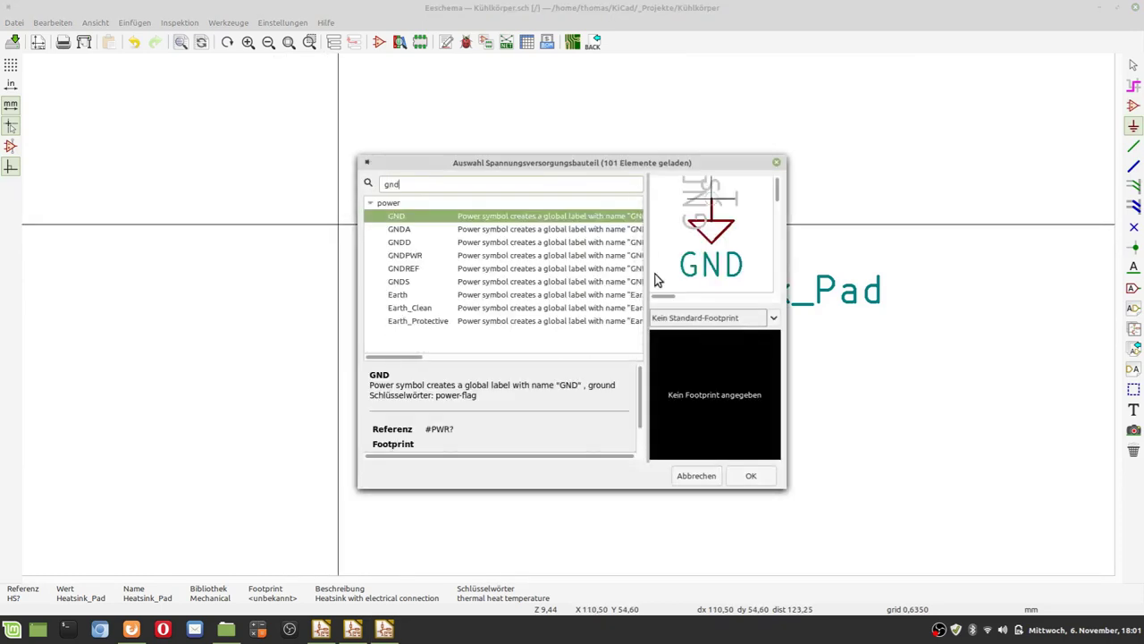
pyautogui.click(750, 478)
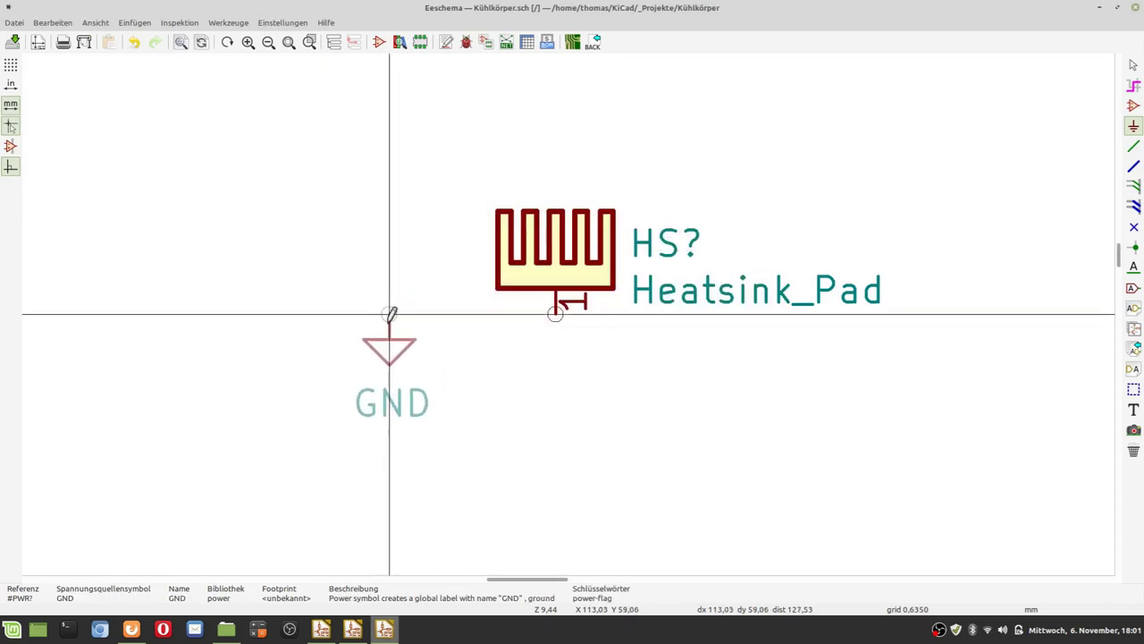
pyautogui.click(555, 377)
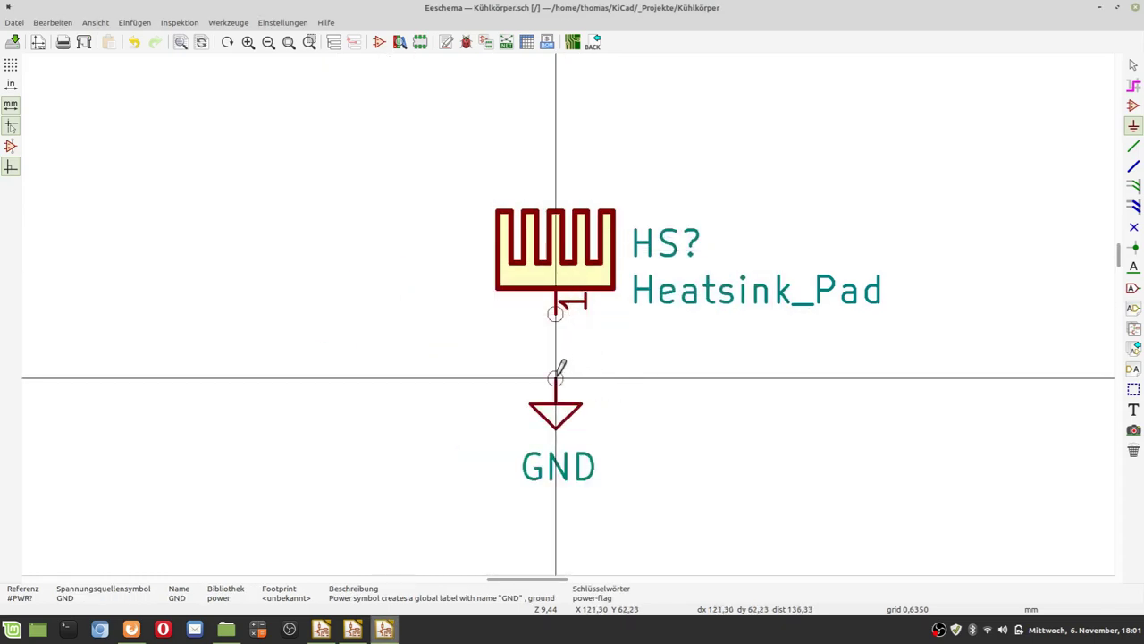
# - Wire the GND symbol to pin 1 of Heatsink_Pad and save the schematic
pyautogui.press('w')
pyautogui.click(555, 377)
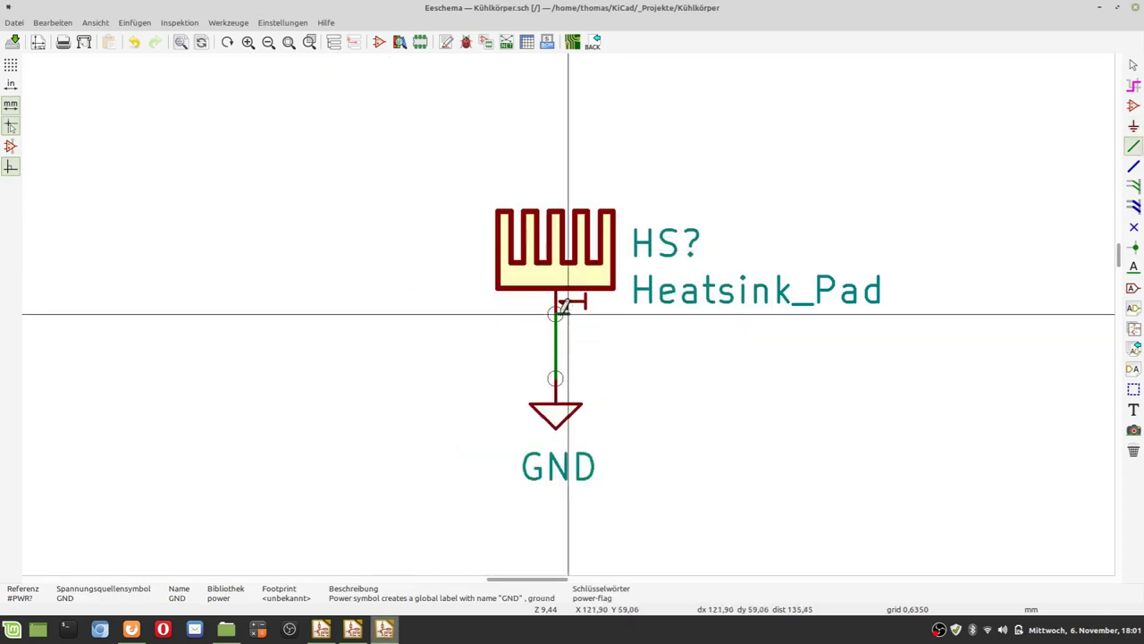
pyautogui.click(555, 312)
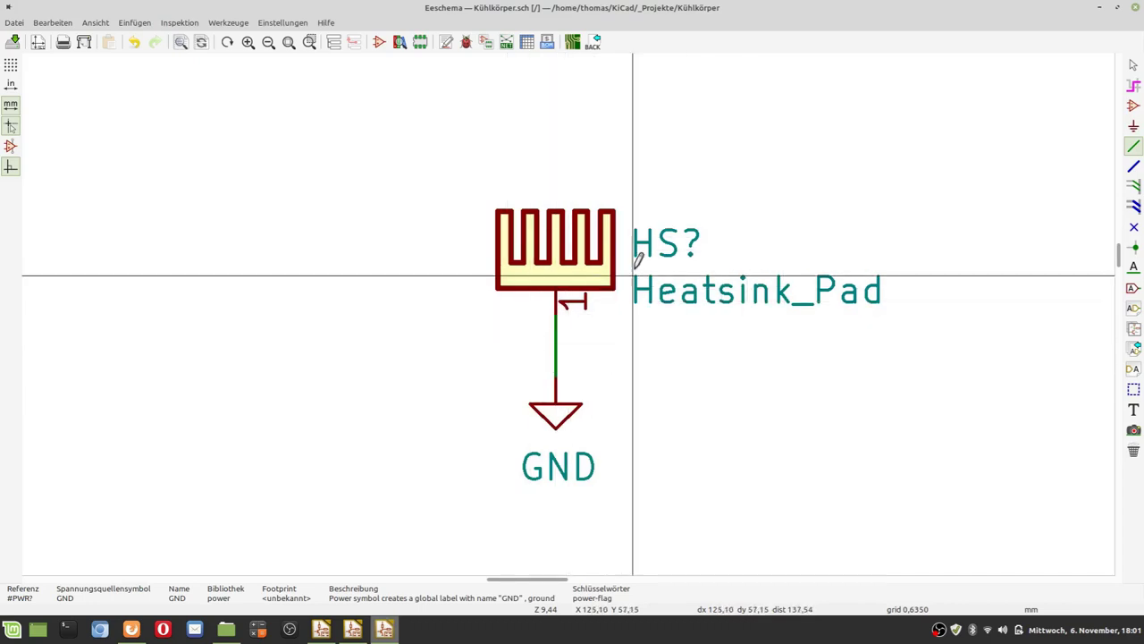
pyautogui.scroll(-1, 631, 276)
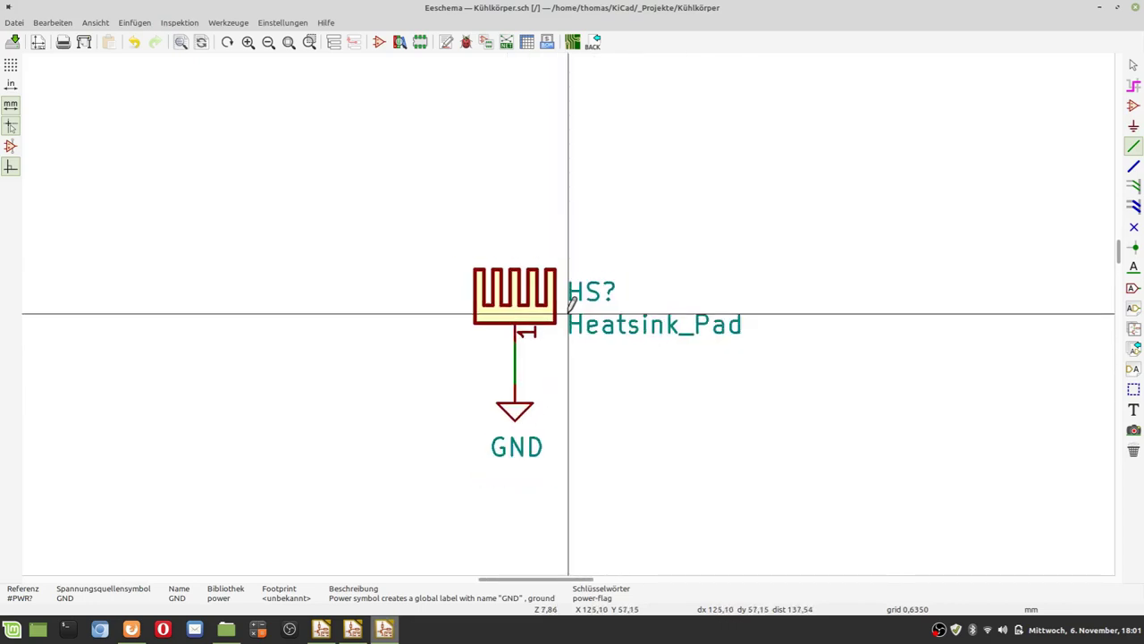
pyautogui.click(13, 42)
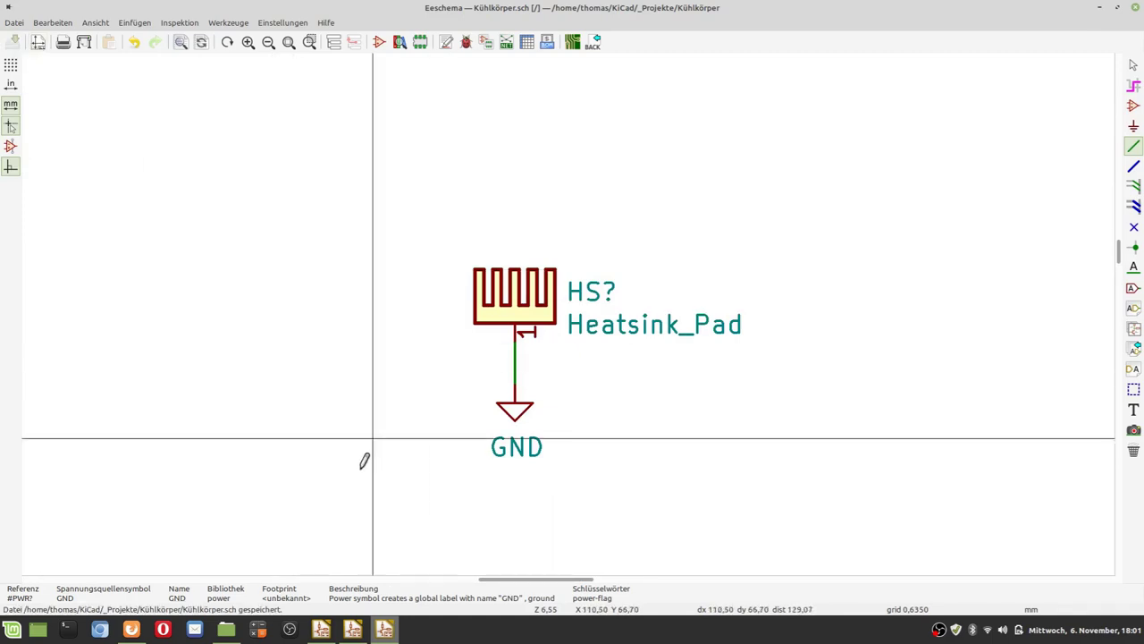
# - Review the heatsink placement in the Pcbnew board layout, then return to the schematic in Eeschema and check the KiCad project window
pyautogui.click(352, 629)
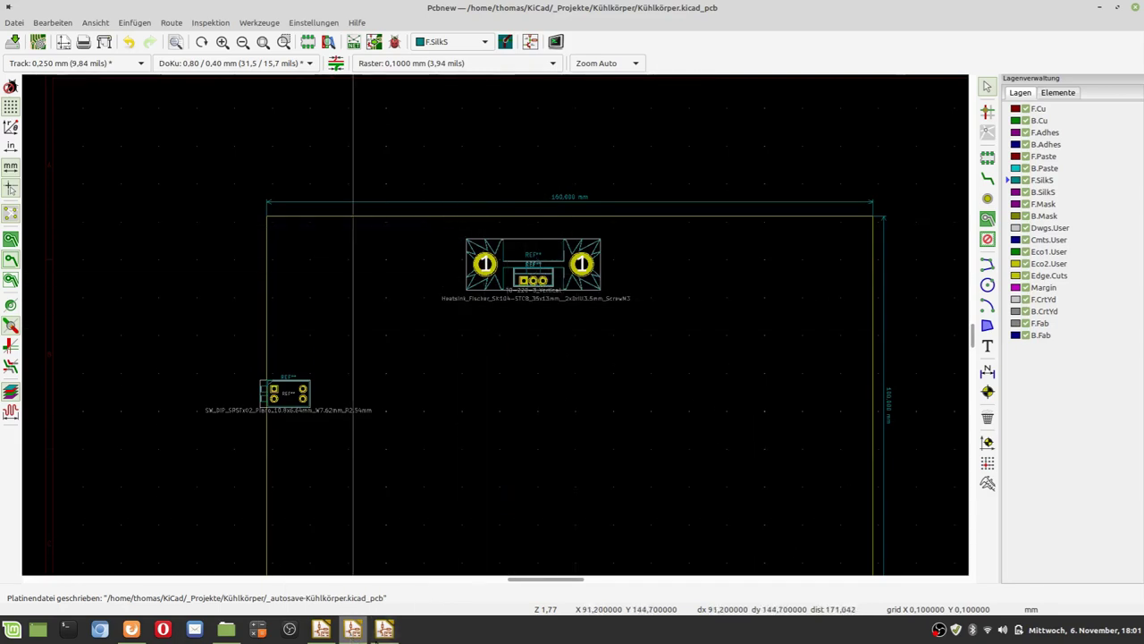
pyautogui.click(384, 630)
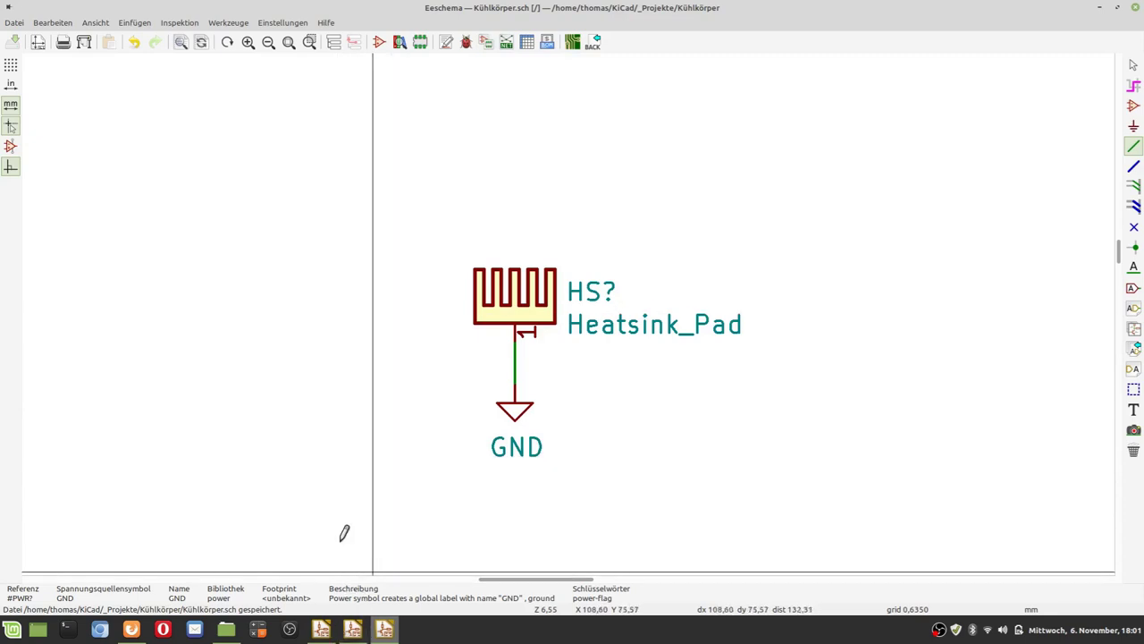
pyautogui.click(322, 630)
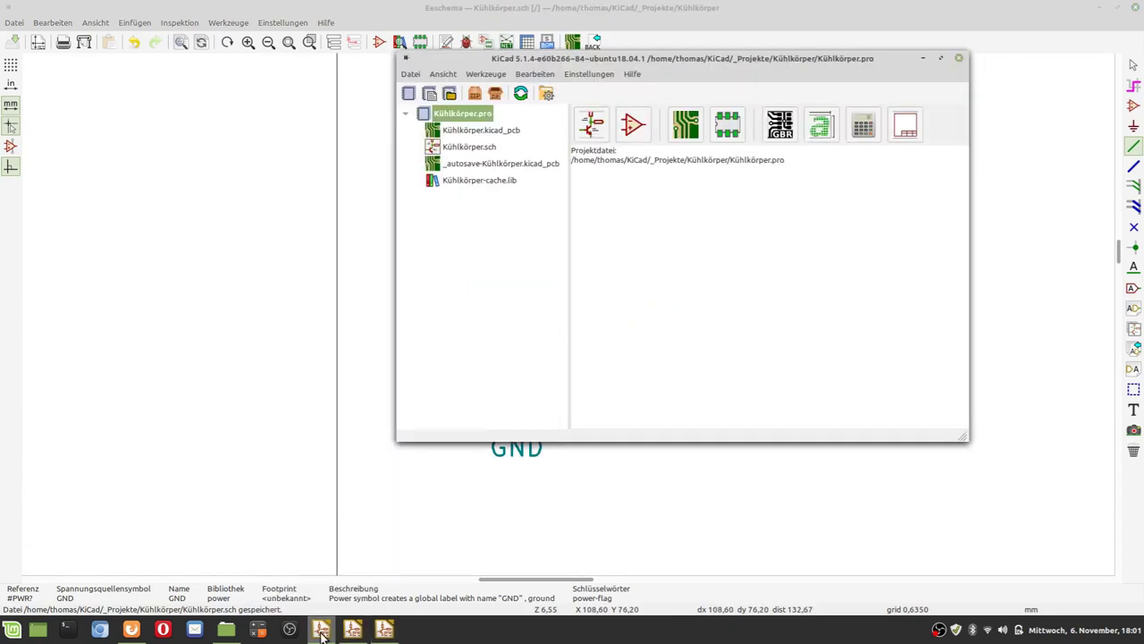
pyautogui.click(322, 630)
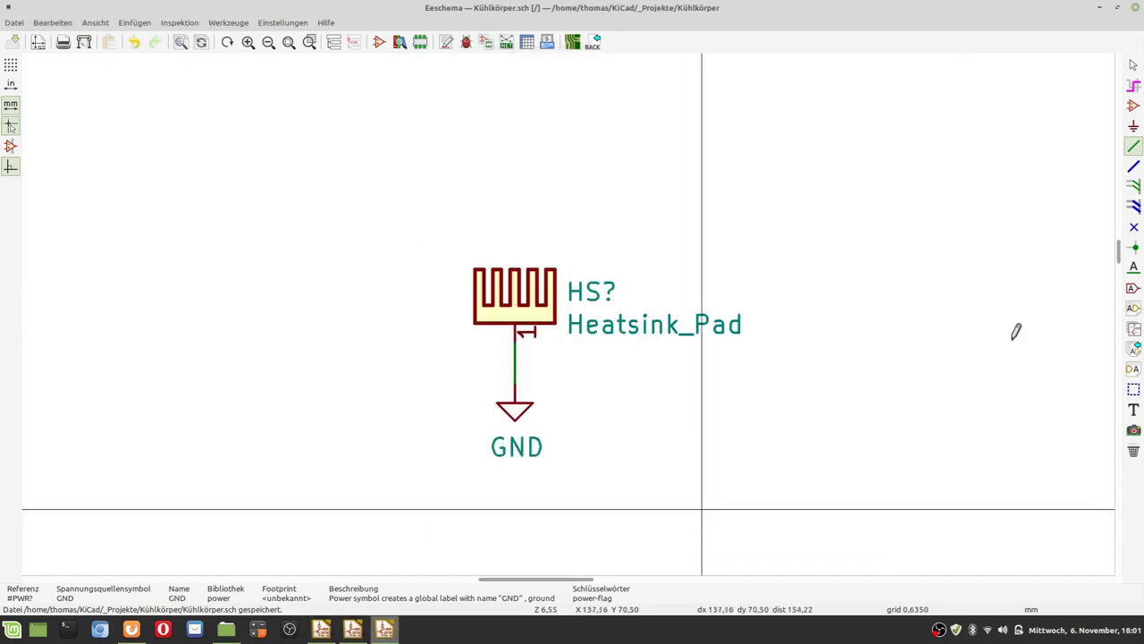
# - Minimise the schematic, board layout and browser windows to clear the desktop
pyautogui.click(1100, 9)
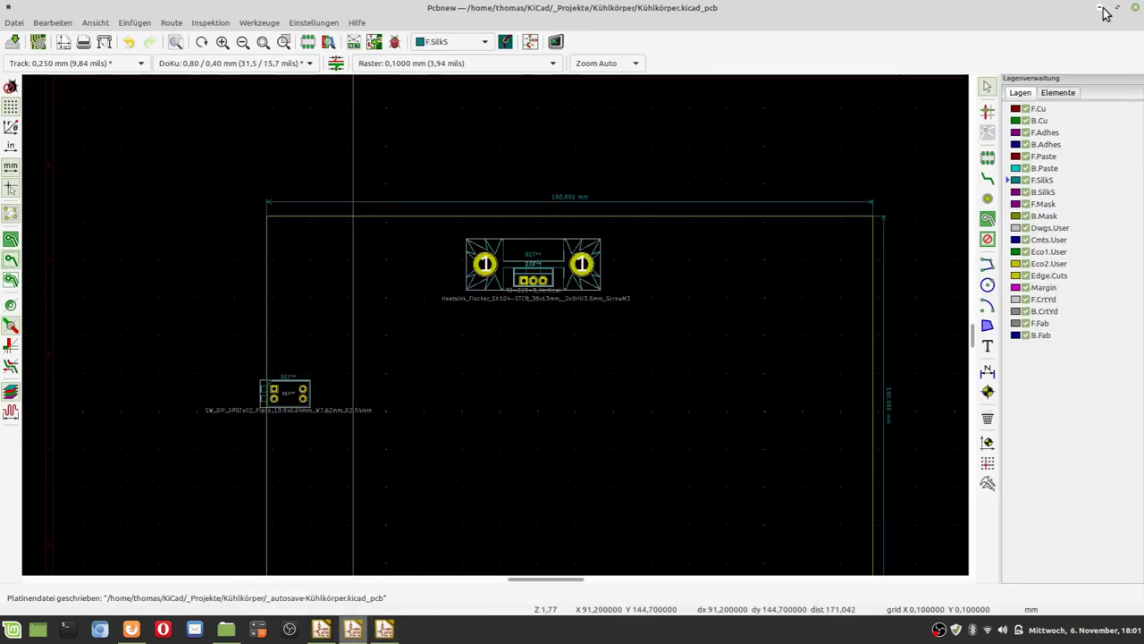
pyautogui.click(1102, 10)
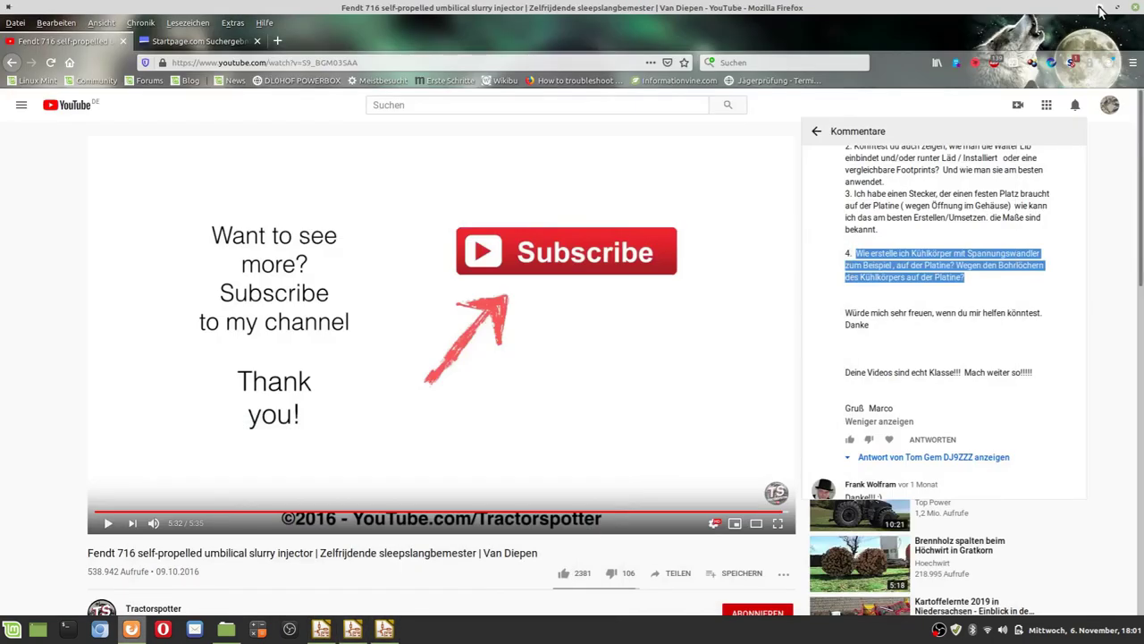
pyautogui.click(1100, 9)
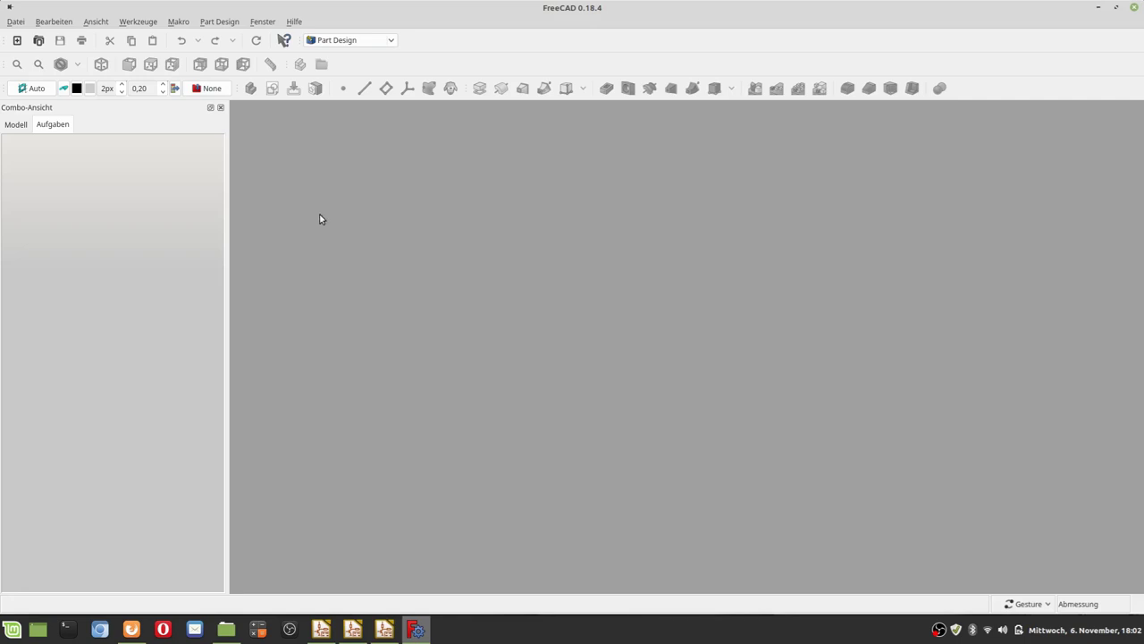
# - In FreeCAD, create a new document with a body and start a sketch on the XY plane
pyautogui.click(16, 40)
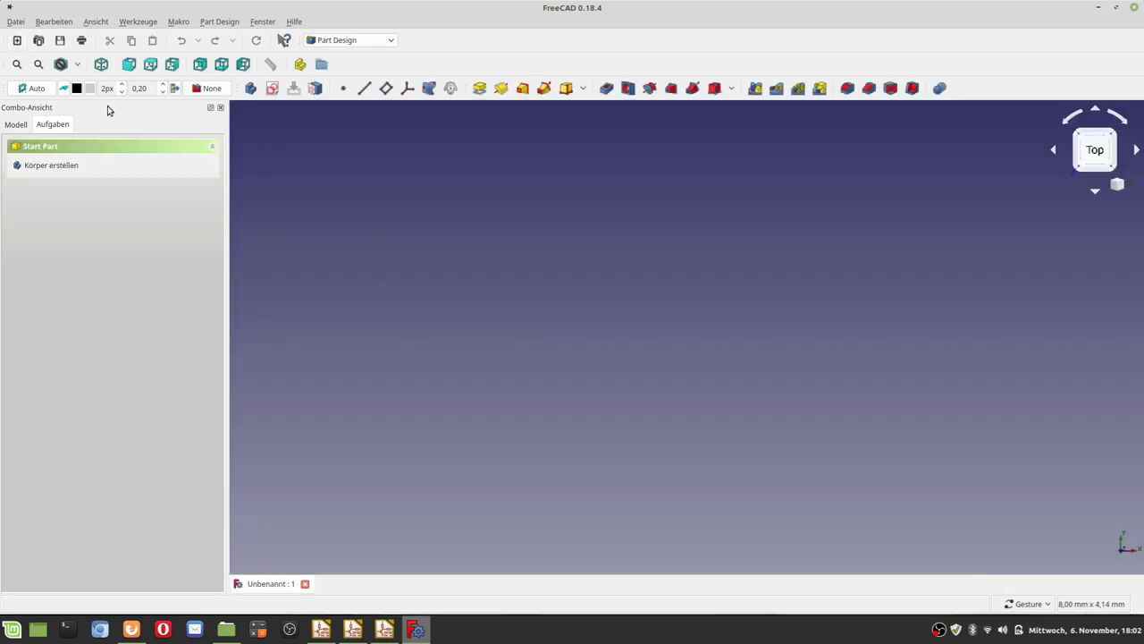
pyautogui.click(64, 170)
pyautogui.click(63, 170)
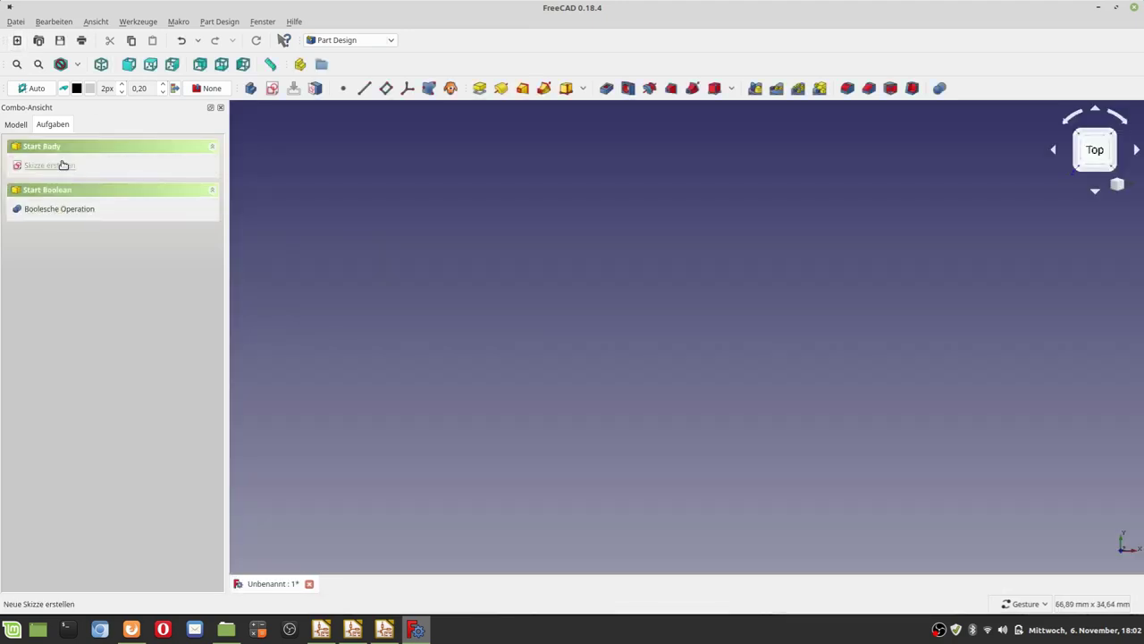
pyautogui.click(65, 201)
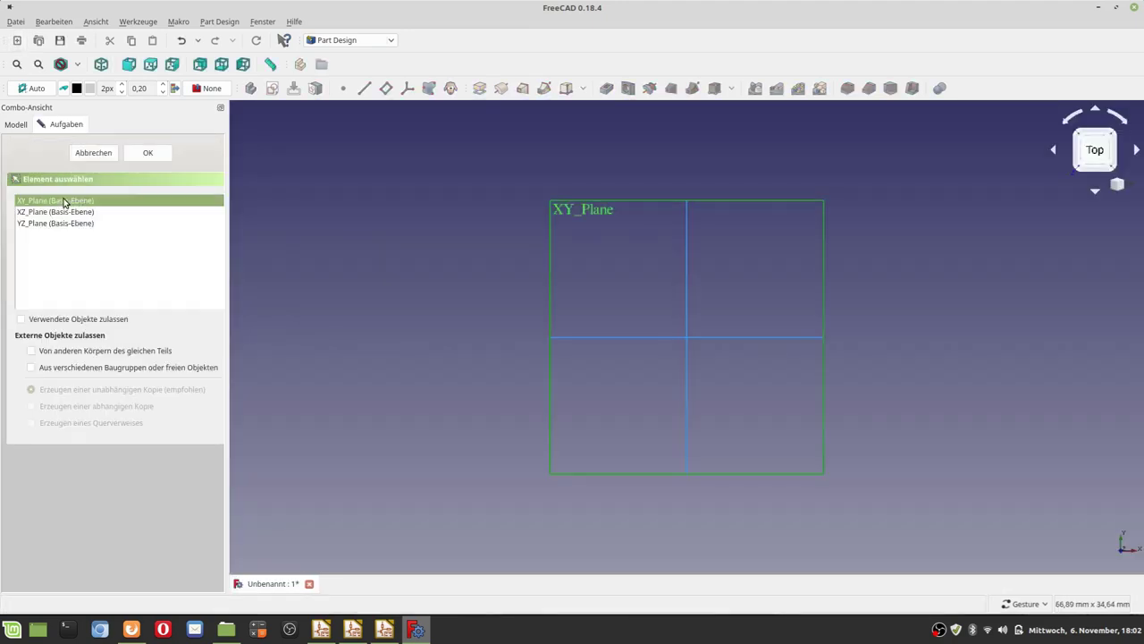
pyautogui.click(149, 154)
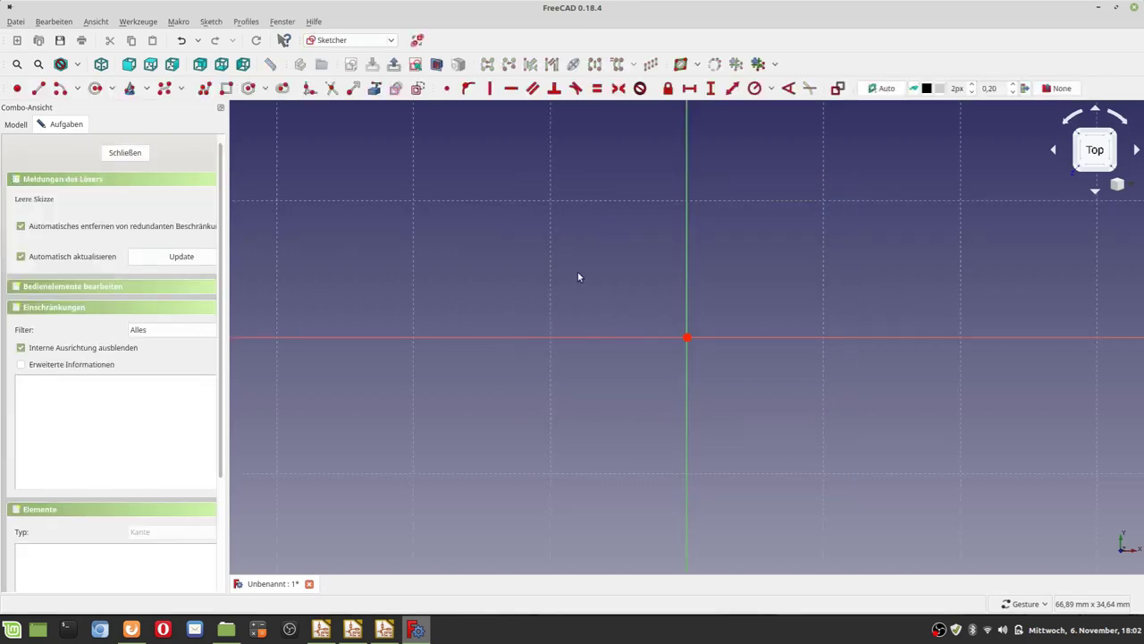
# - Sketch a wide rectangle about 14 mm high around the origin and make its opposite corners symmetric about the origin
pyautogui.click(226, 88)
pyautogui.click(461, 243)
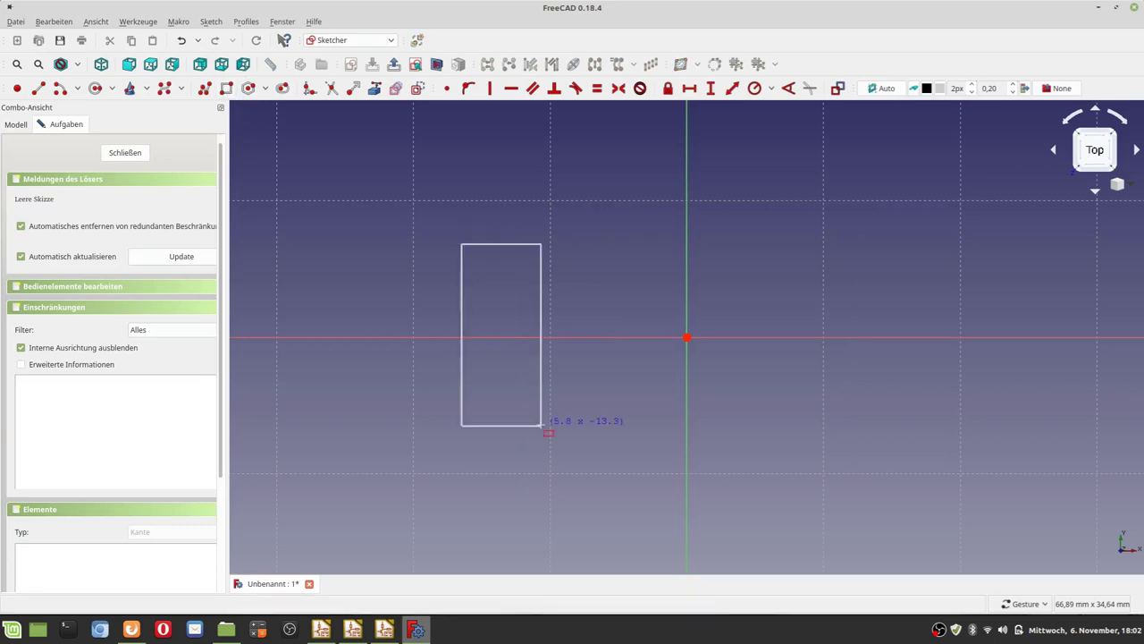
pyautogui.click(938, 454)
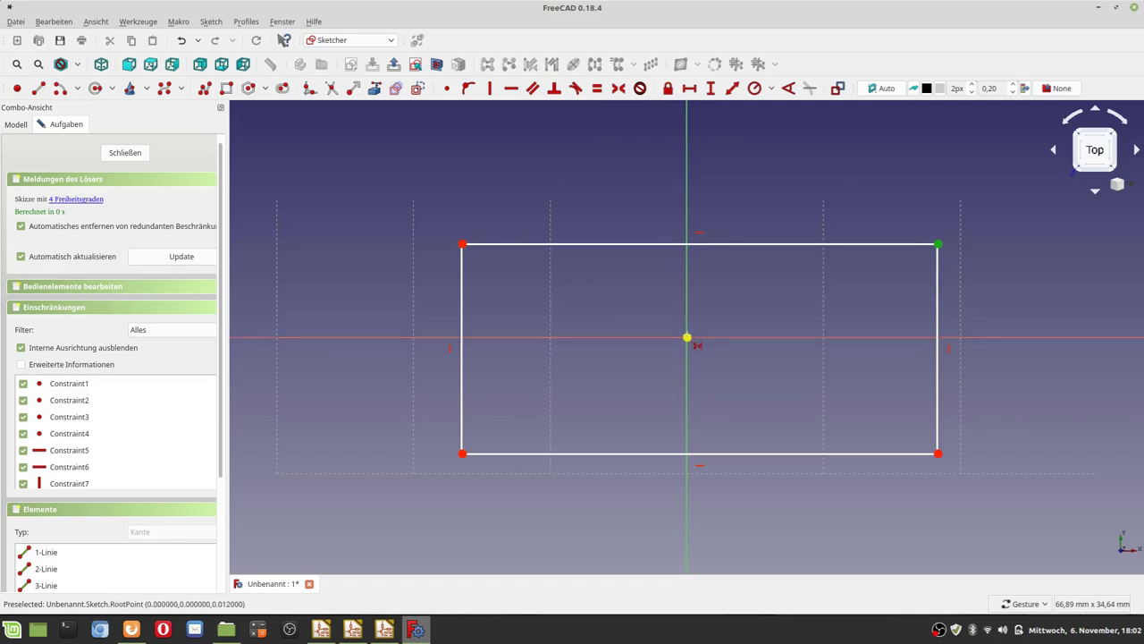
pyautogui.click(697, 345)
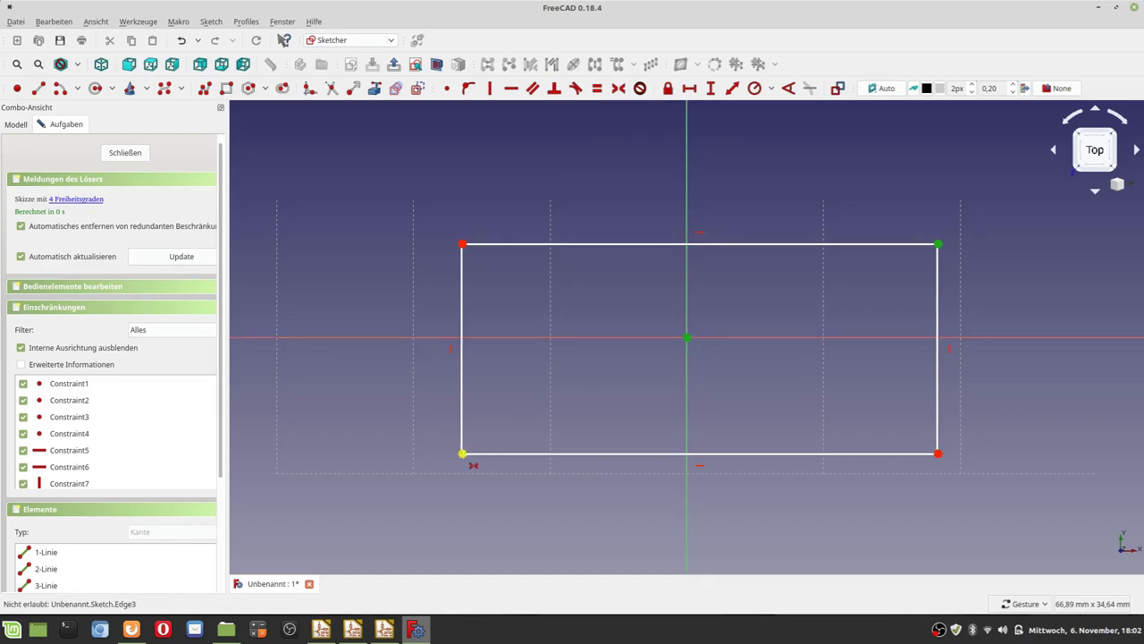
pyautogui.click(462, 454)
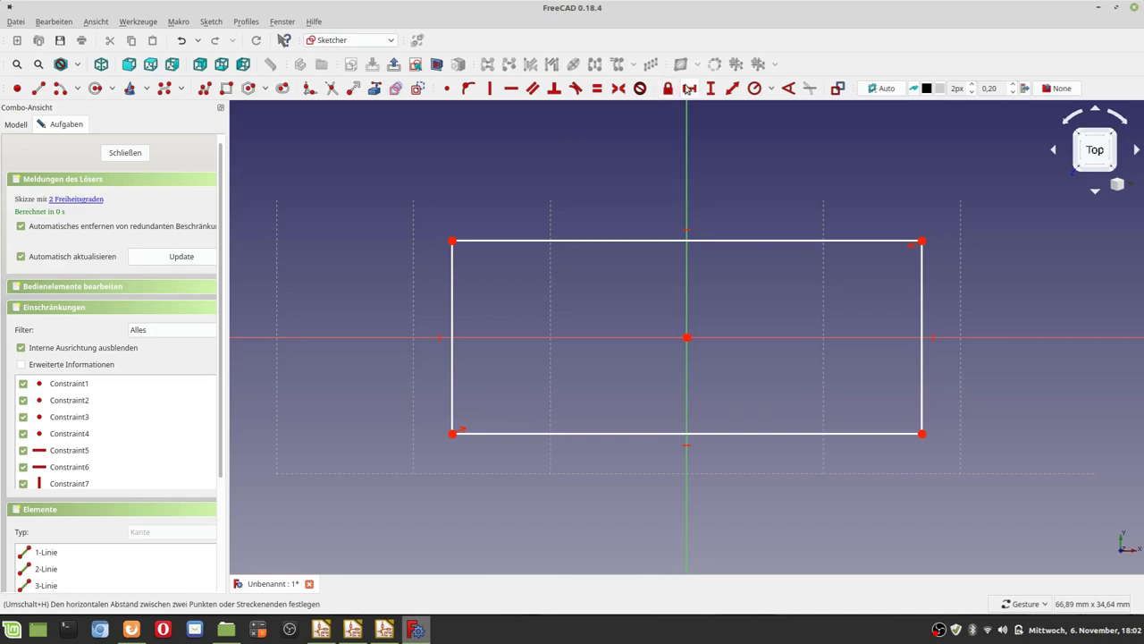
# - Constrain the rectangle to a width of 50 mm and a height of 30 mm
pyautogui.click(666, 240)
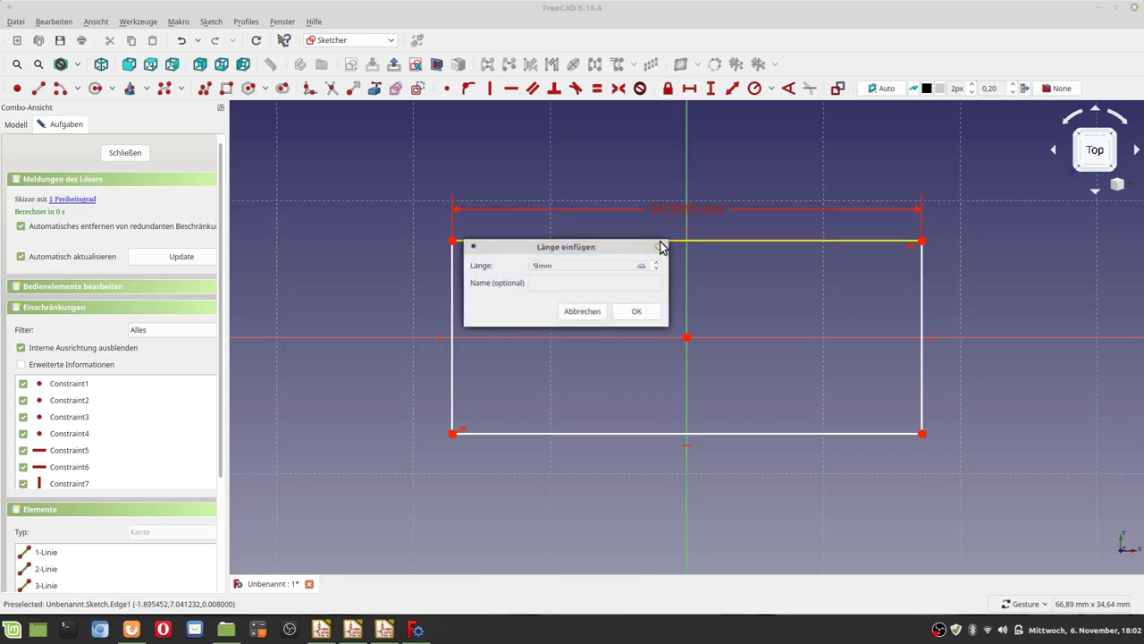
pyautogui.click(638, 311)
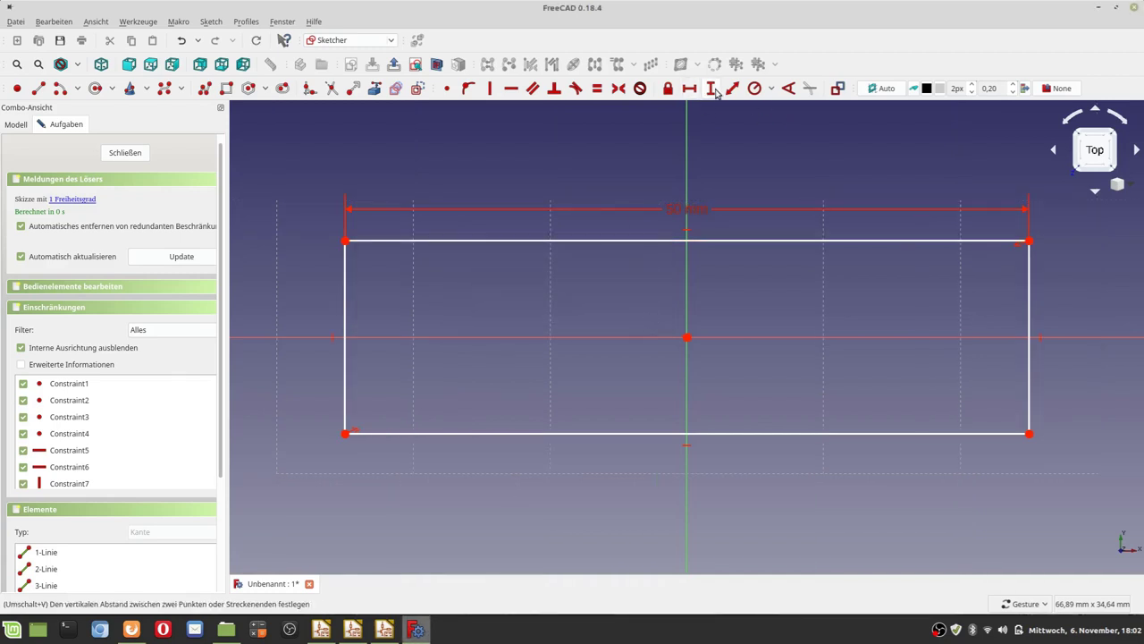
pyautogui.click(1028, 377)
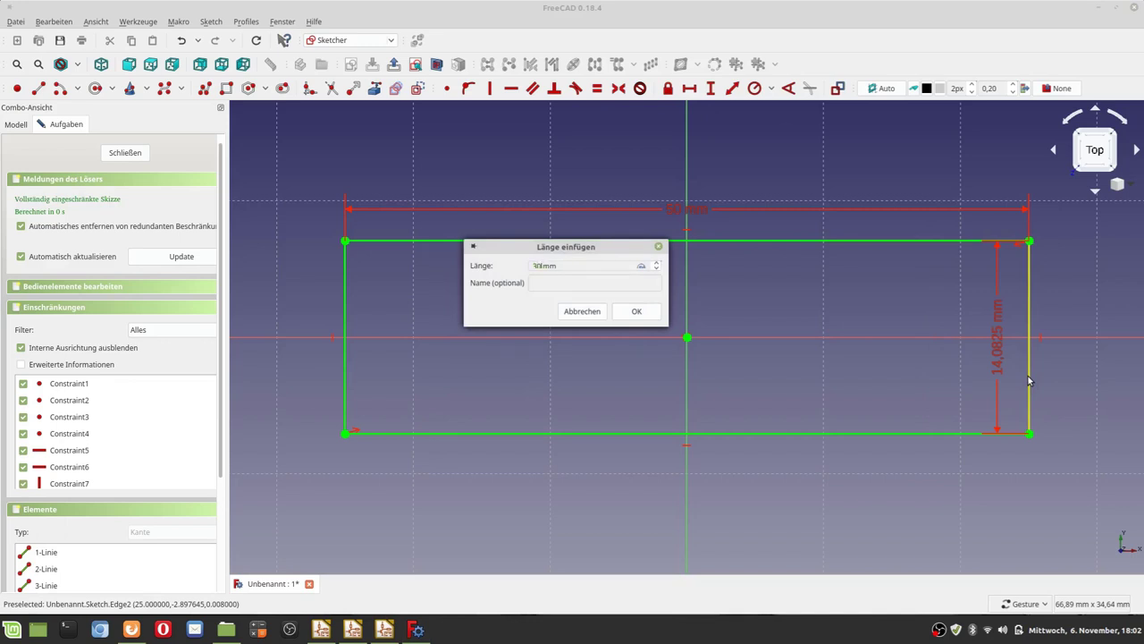
pyautogui.write('30')
pyautogui.press('Return')
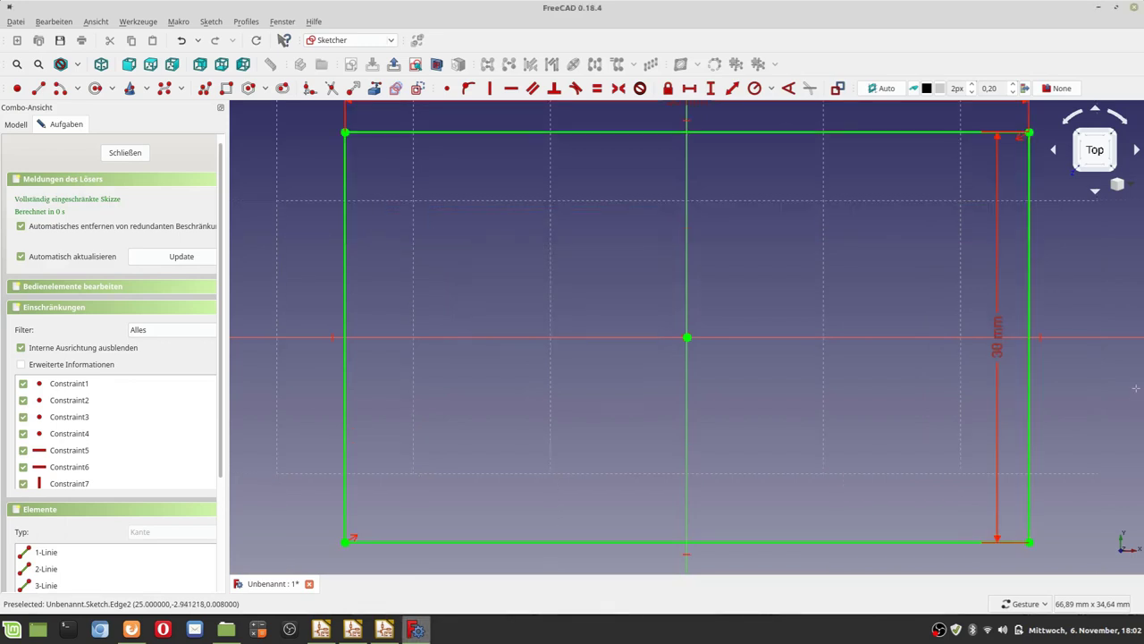
pyautogui.rightClick(1074, 405)
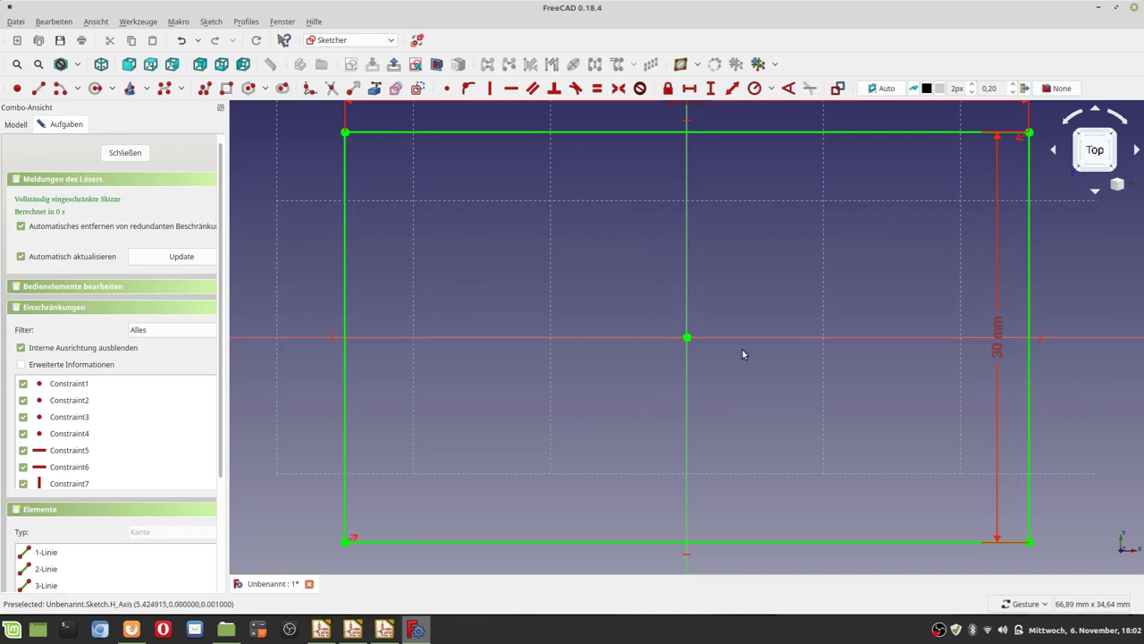
# - Set the rectangle's height to 25 mm and close the sketch
pyautogui.doubleClick(996, 357)
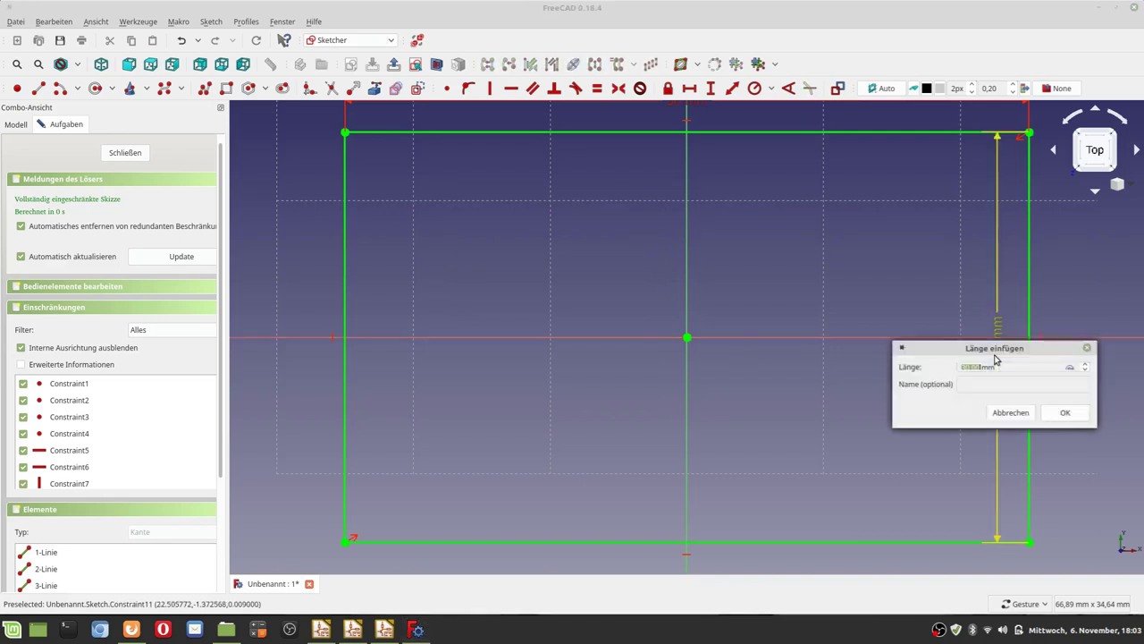
pyautogui.write('25')
pyautogui.press('Return')
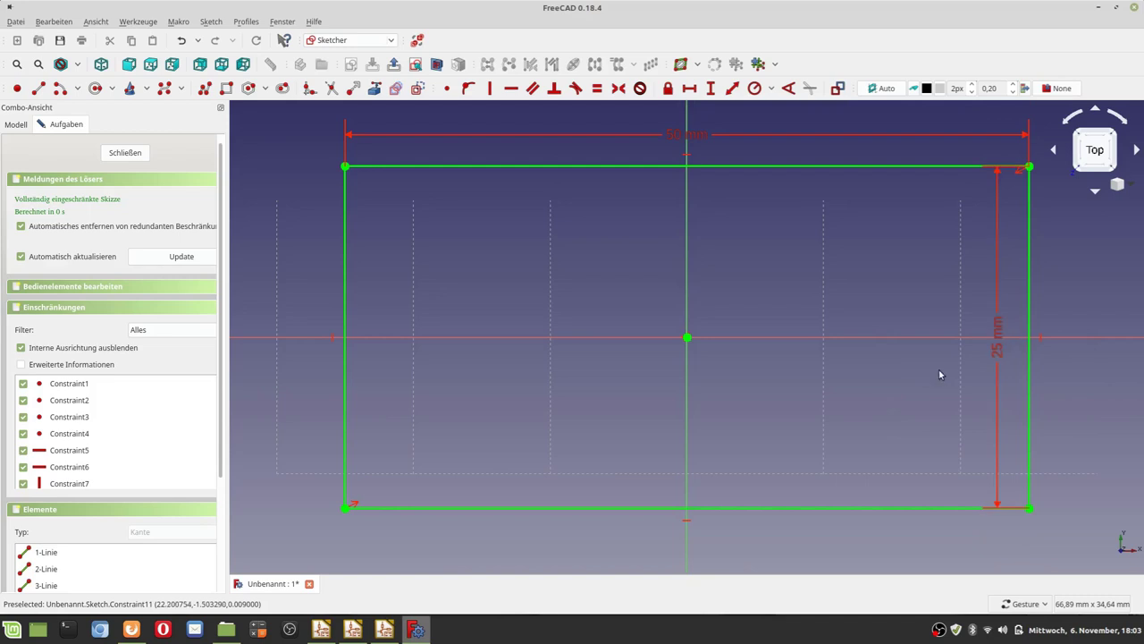
pyautogui.click(125, 153)
# - Export the finished sketch in Autodesk DXF 2D format to the KiCad folder under the file name Kuehlkoerper
pyautogui.click(17, 128)
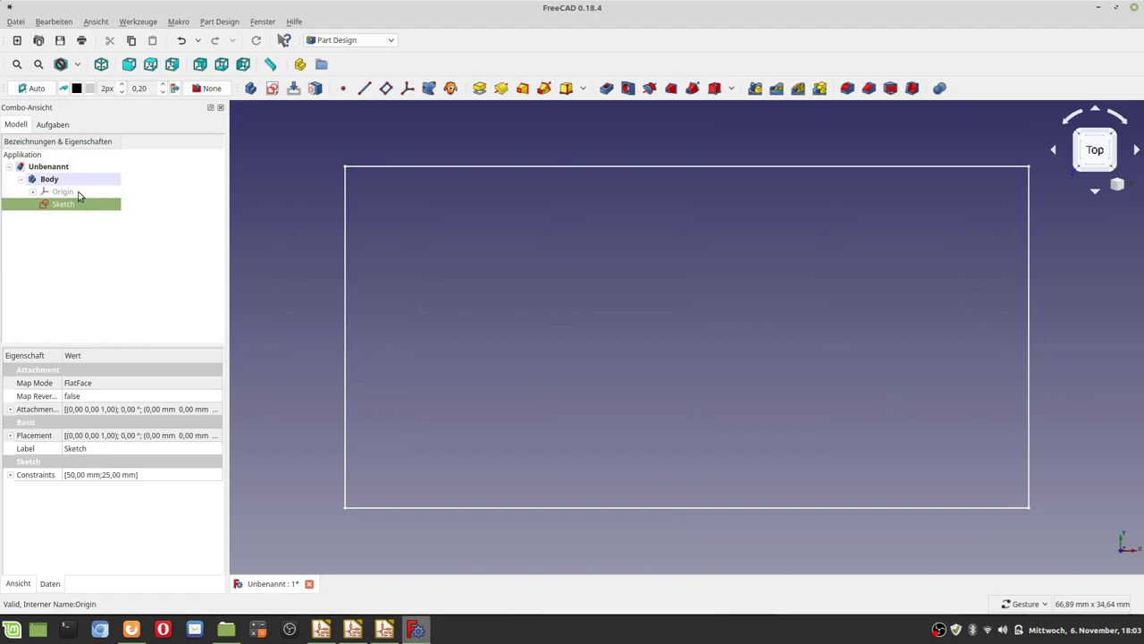
pyautogui.click(15, 22)
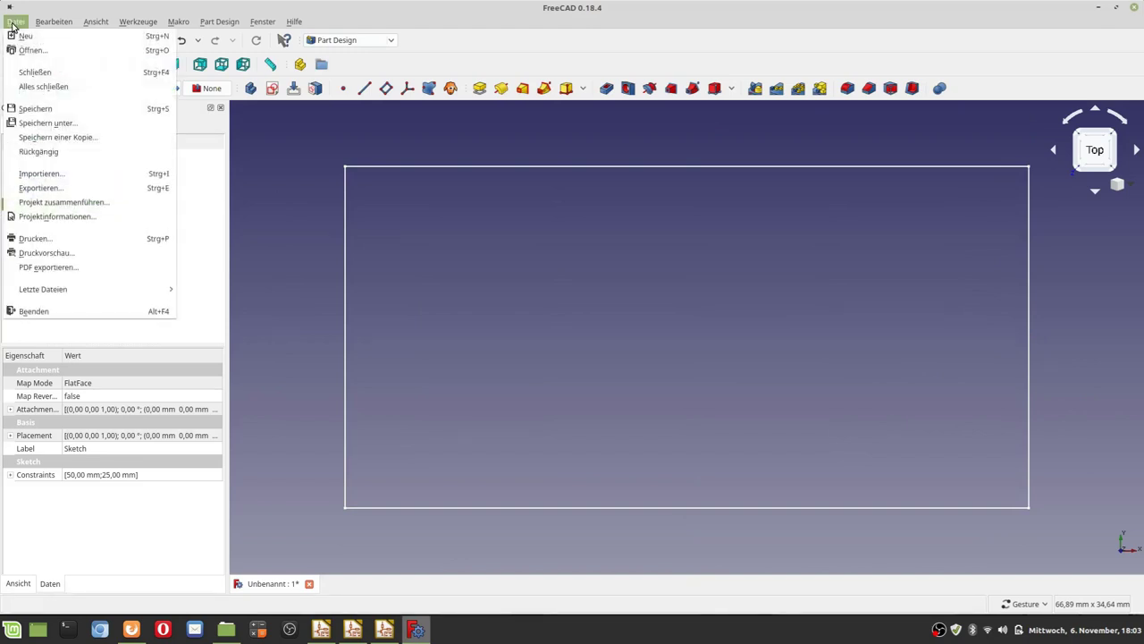
pyautogui.click(50, 188)
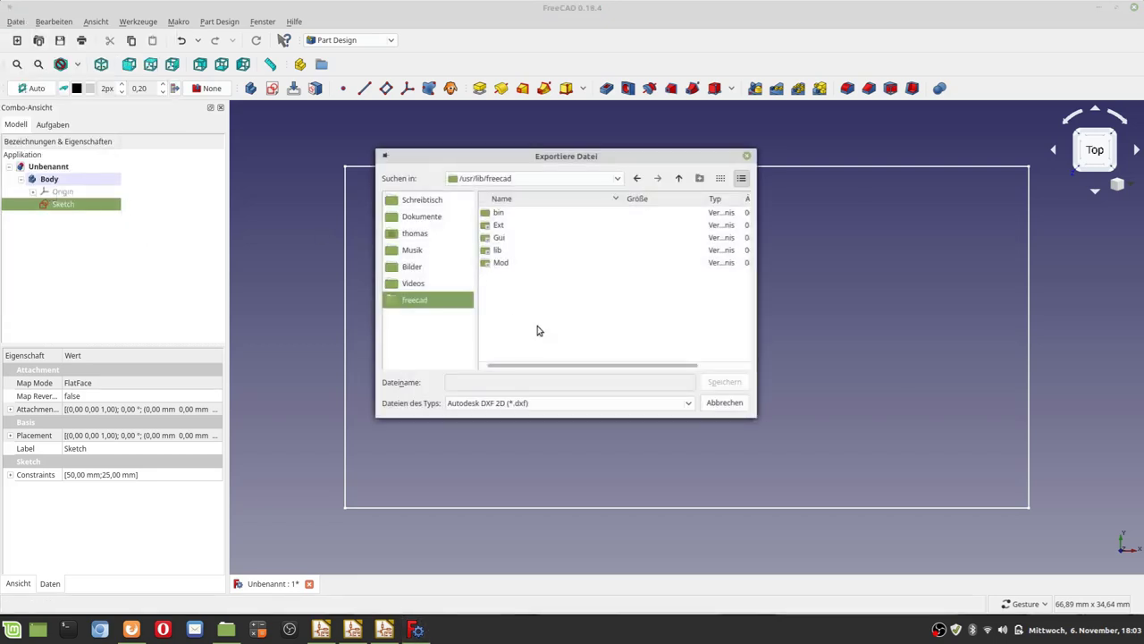
pyautogui.click(417, 234)
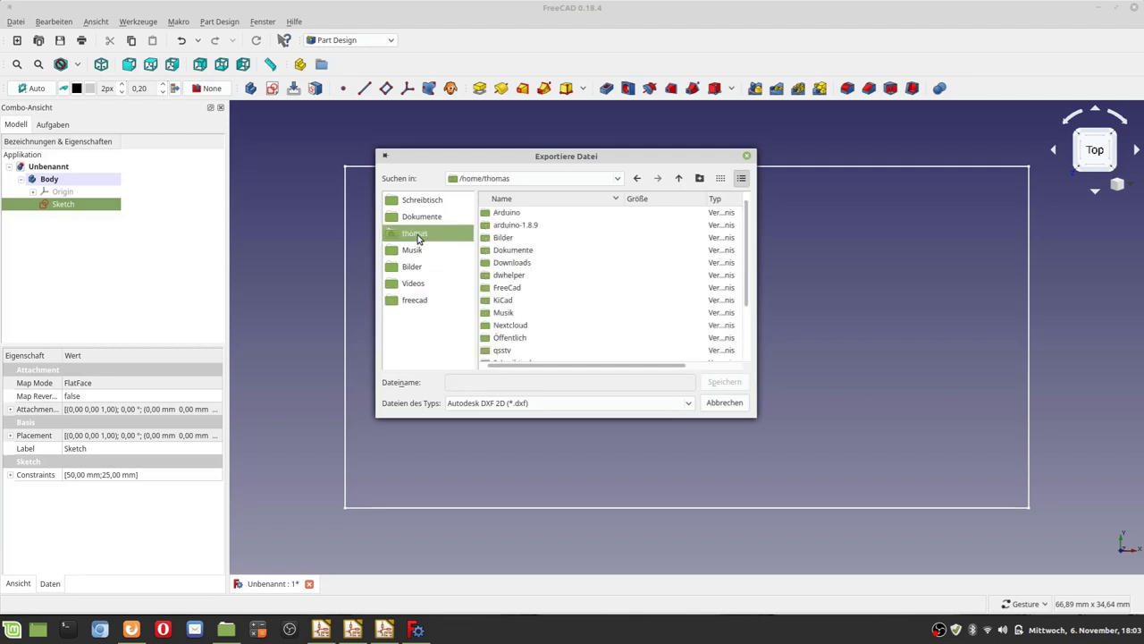
pyautogui.doubleClick(516, 302)
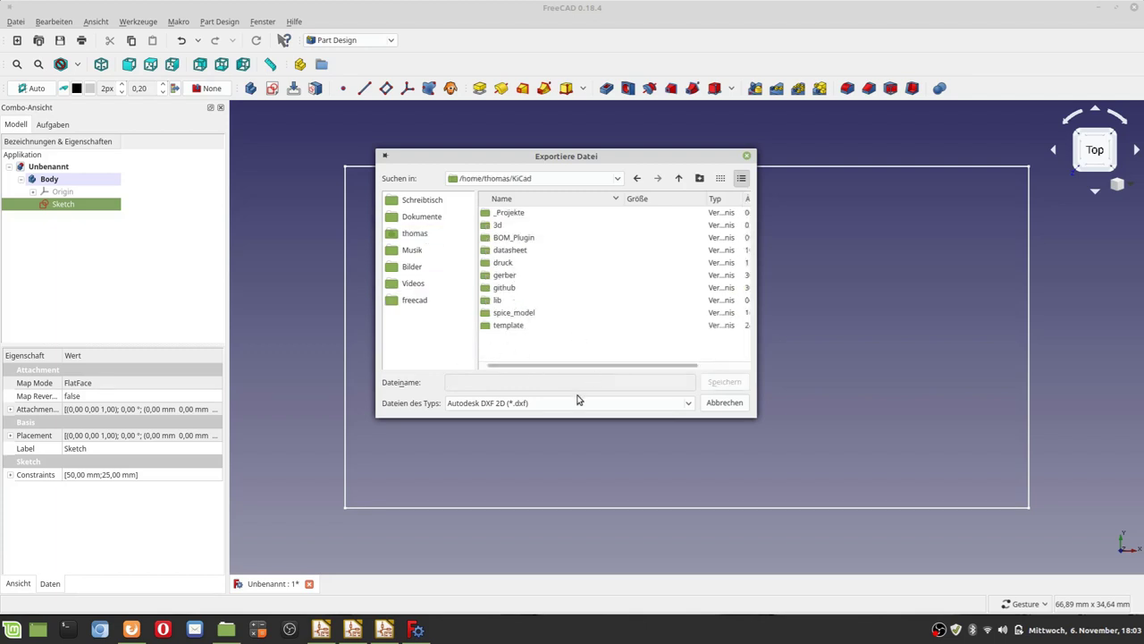
pyautogui.moveTo(755, 416); pyautogui.dragTo(821, 501)
pyautogui.click(755, 487)
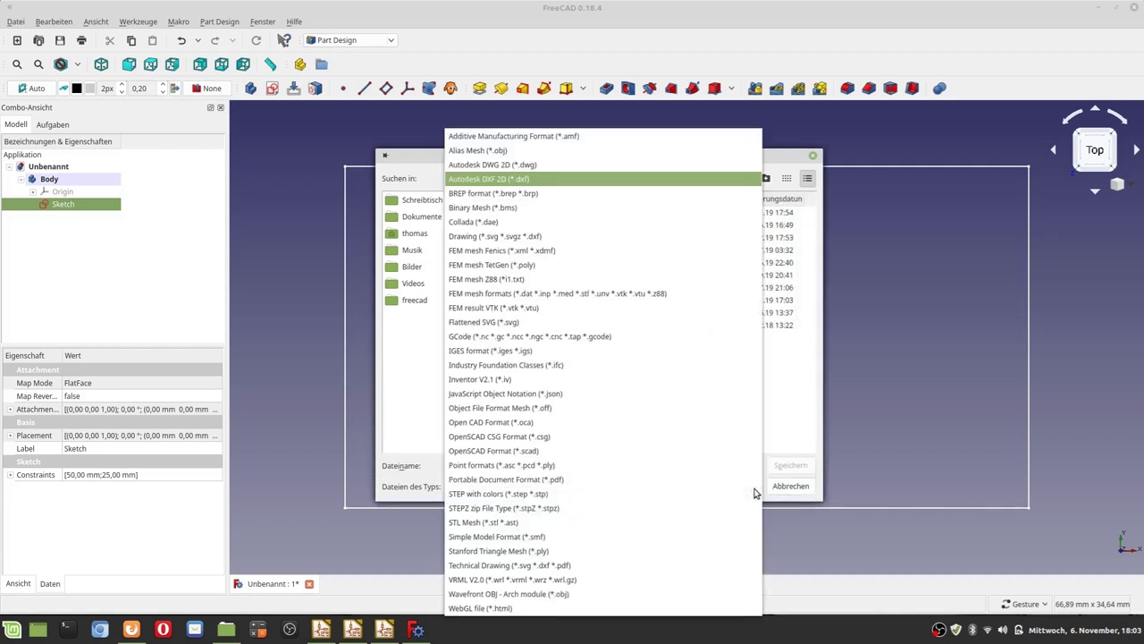
pyautogui.click(514, 181)
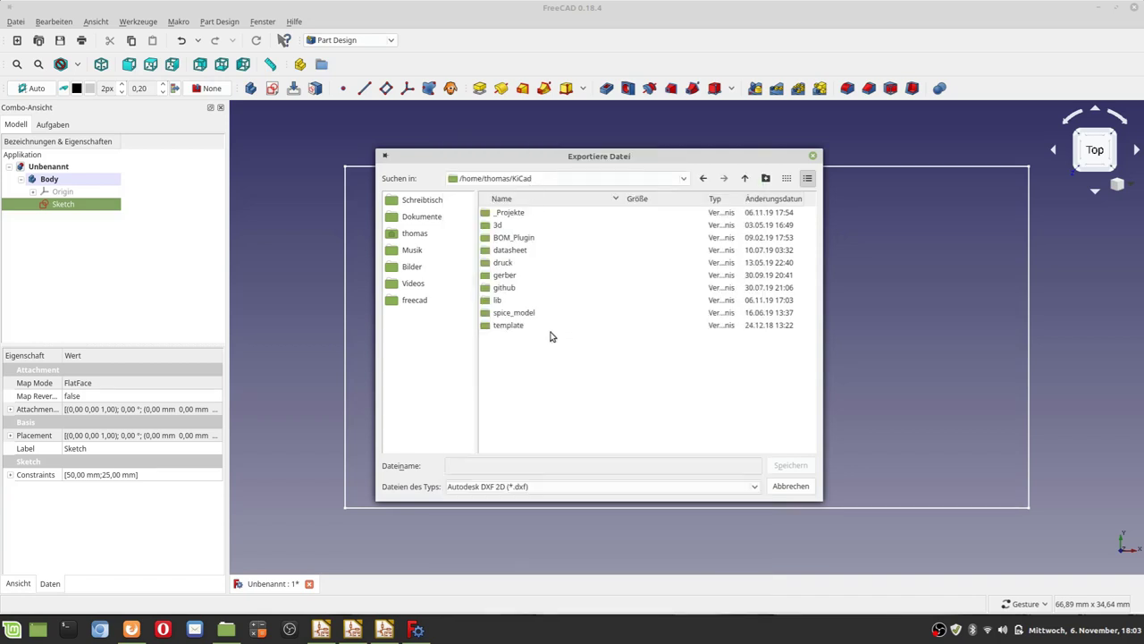
pyautogui.click(539, 465)
pyautogui.write('Kuehlkoerper')
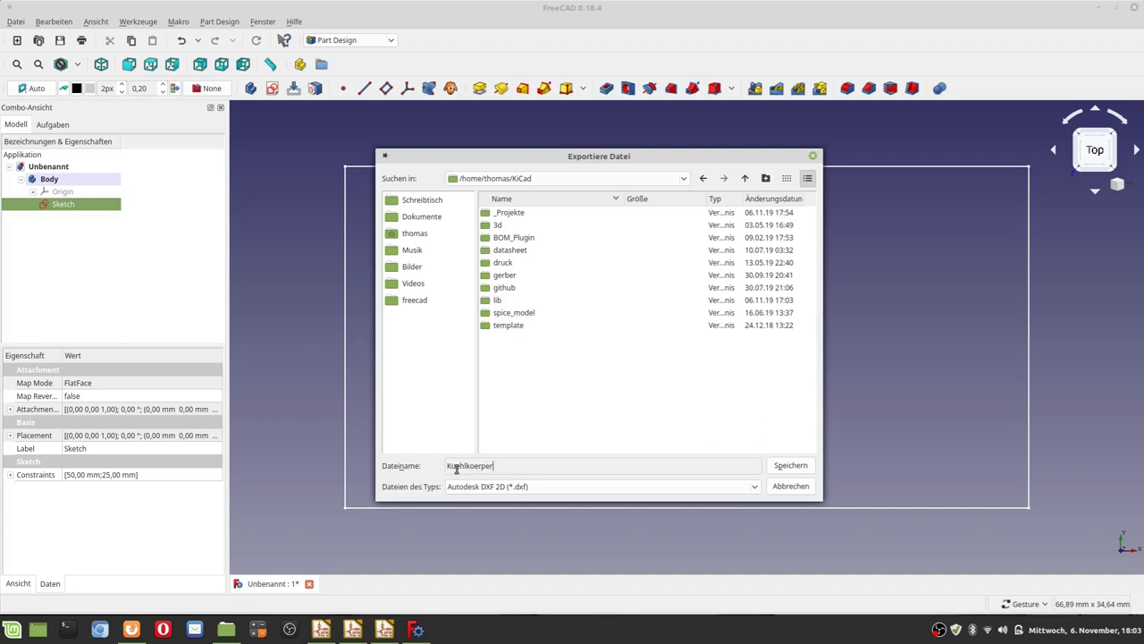
pyautogui.click(785, 467)
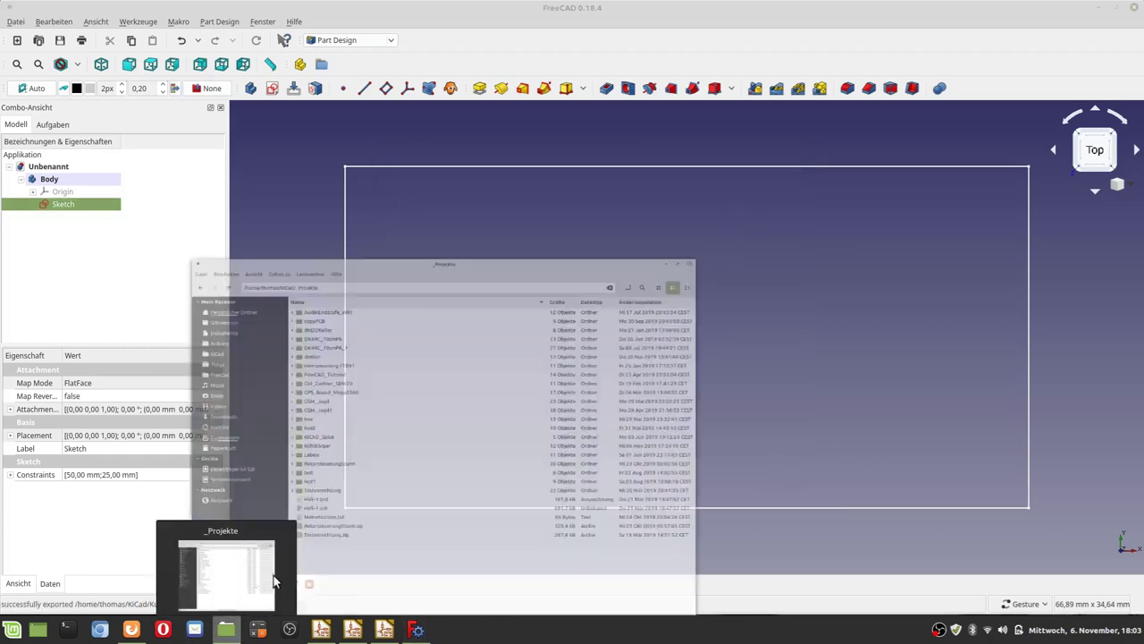
# - Switch to the file manager and look for the exported Kuehlkoerper.dxf in the KiCad folder
pyautogui.click(226, 629)
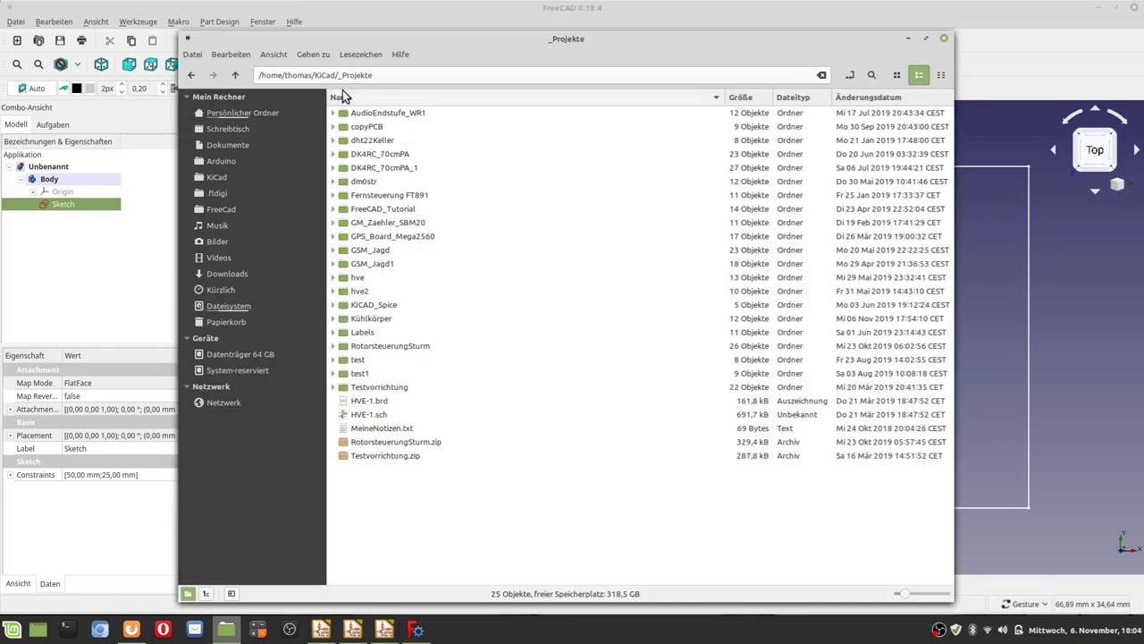
pyautogui.click(235, 75)
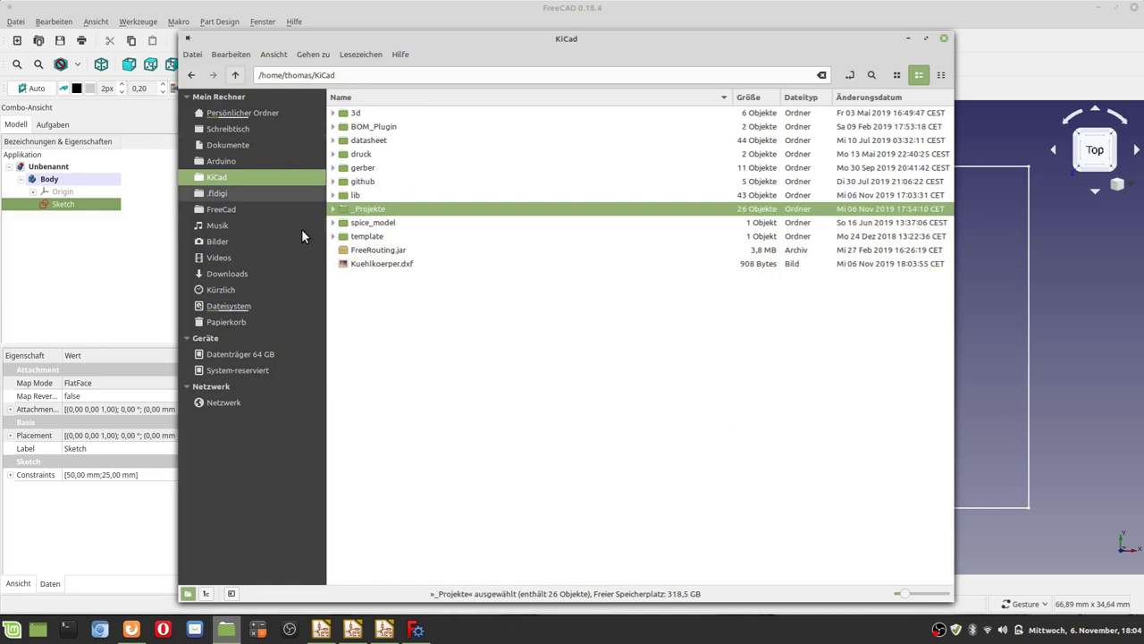
pyautogui.click(380, 265)
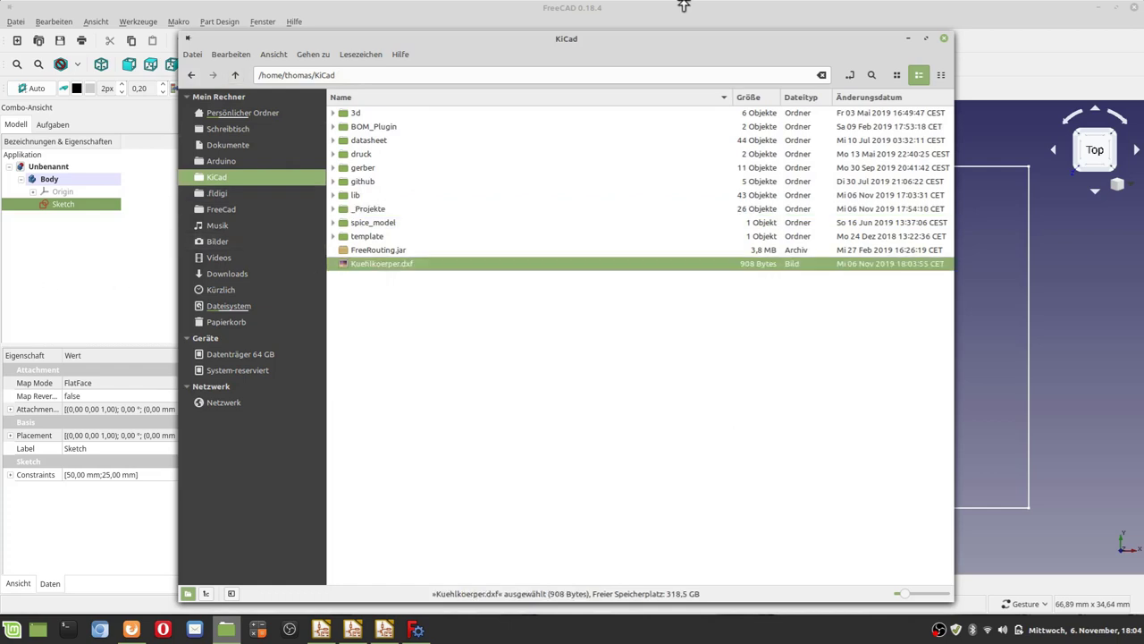
# - Return to FreeCAD and quit it, discarding the unsaved document
pyautogui.click(978, 21)
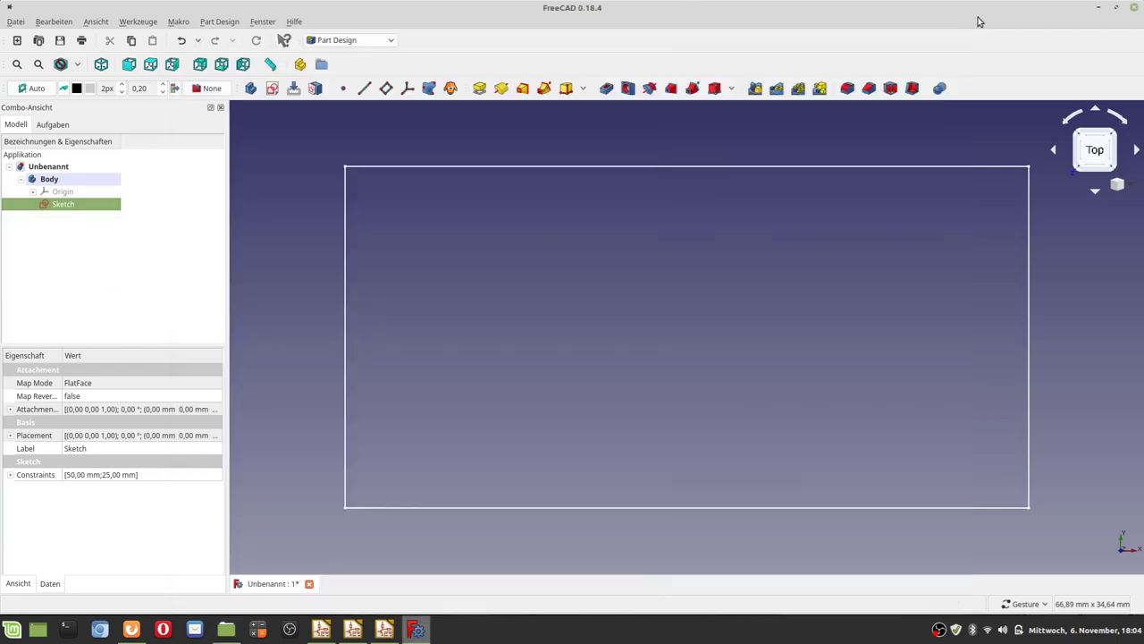
pyautogui.click(1137, 8)
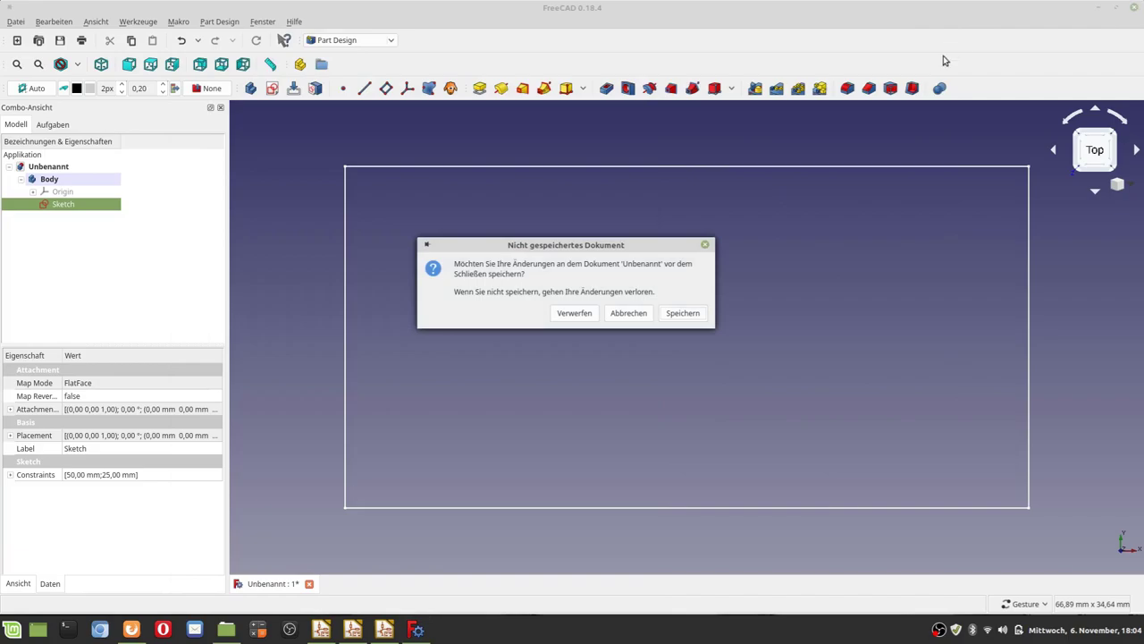
pyautogui.click(576, 315)
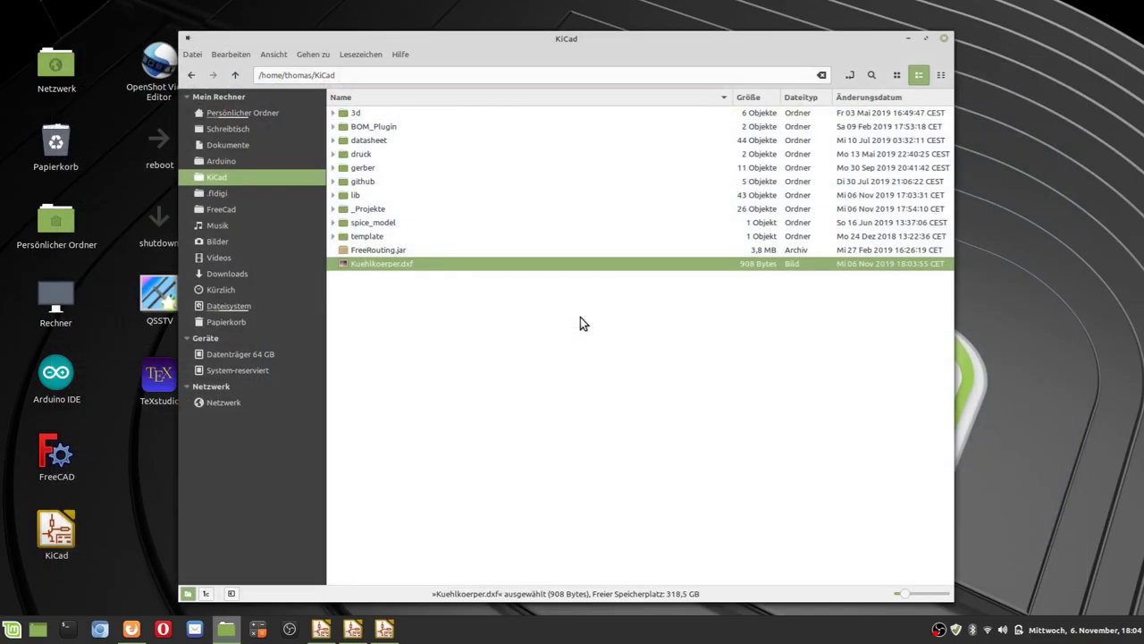
# - Switch to KiCad, open the footprint editor and create a new footprint named Kuehlkoerper
pyautogui.click(316, 638)
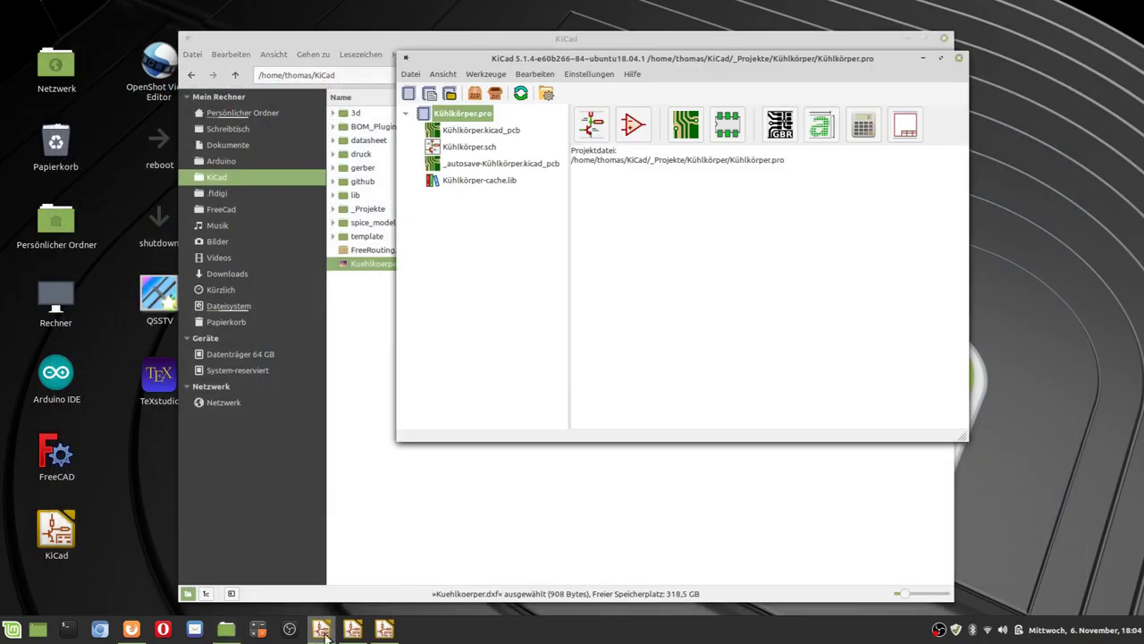
pyautogui.click(727, 127)
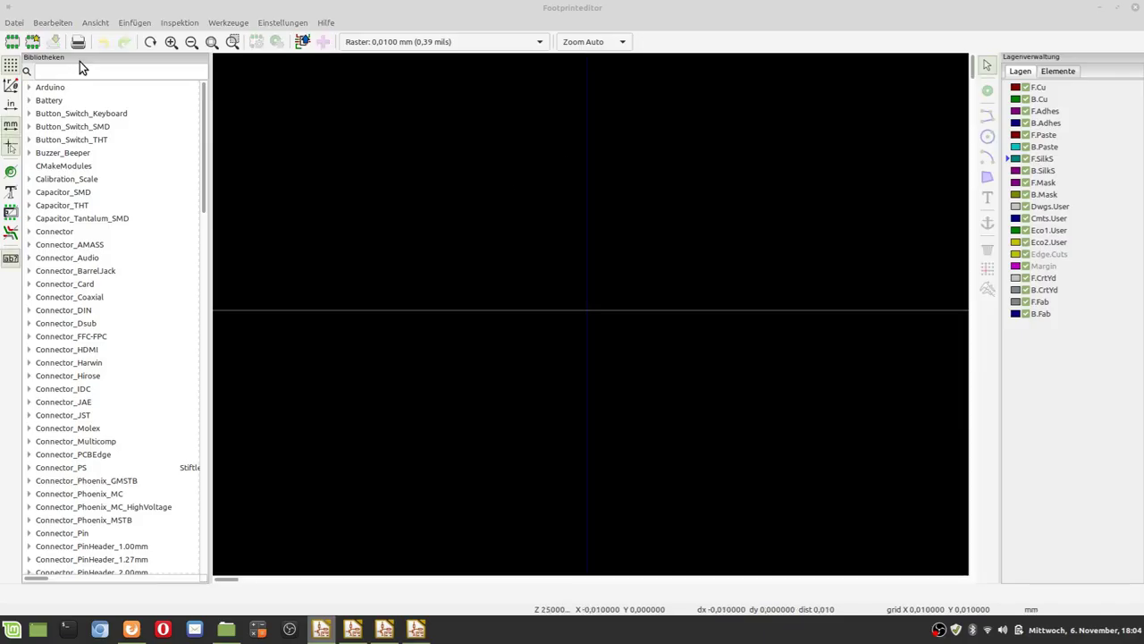
pyautogui.click(10, 46)
pyautogui.write('K')
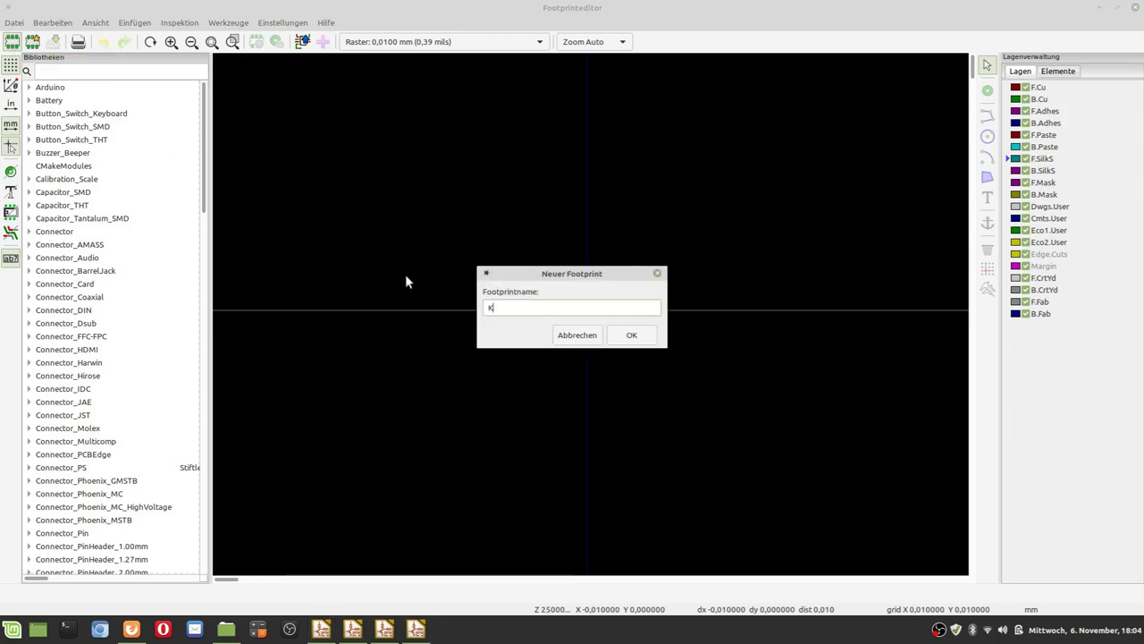
pyautogui.write('uehlkoerper')
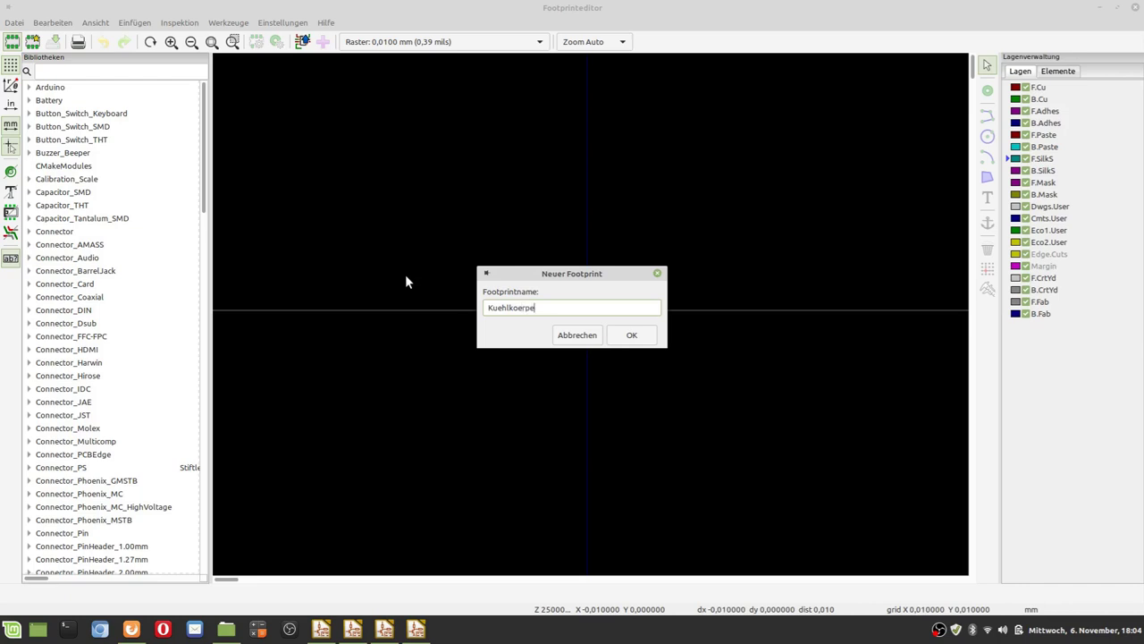
pyautogui.click(631, 334)
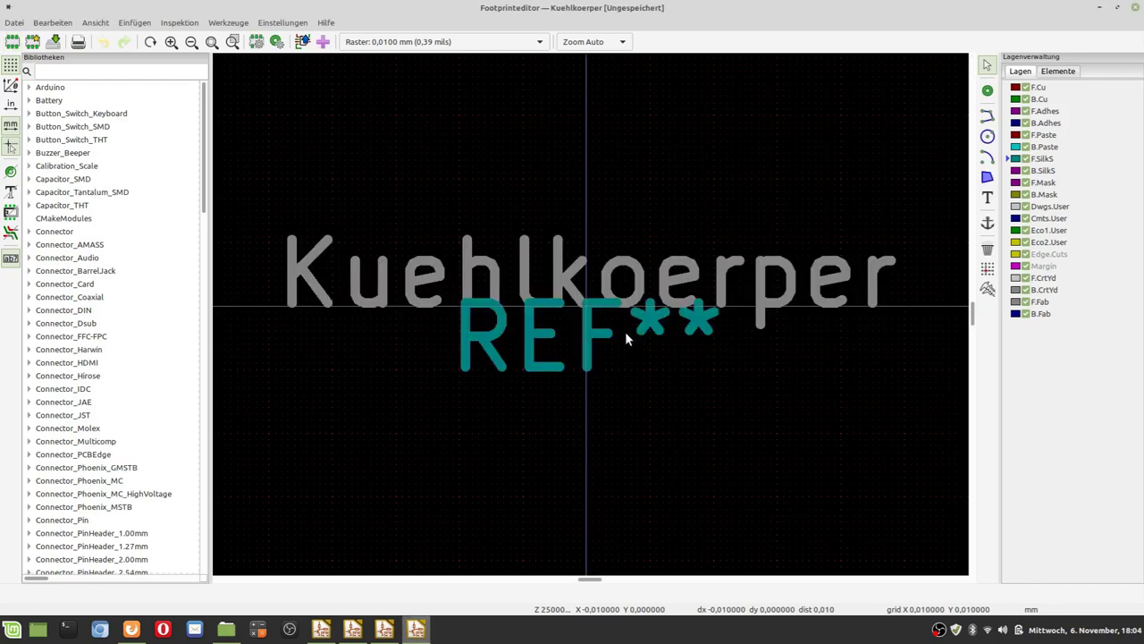
# - Move the footprint's name and reference texts together to about 15 mm left of and 12 mm above the origin
pyautogui.scroll(-2, 589, 313)
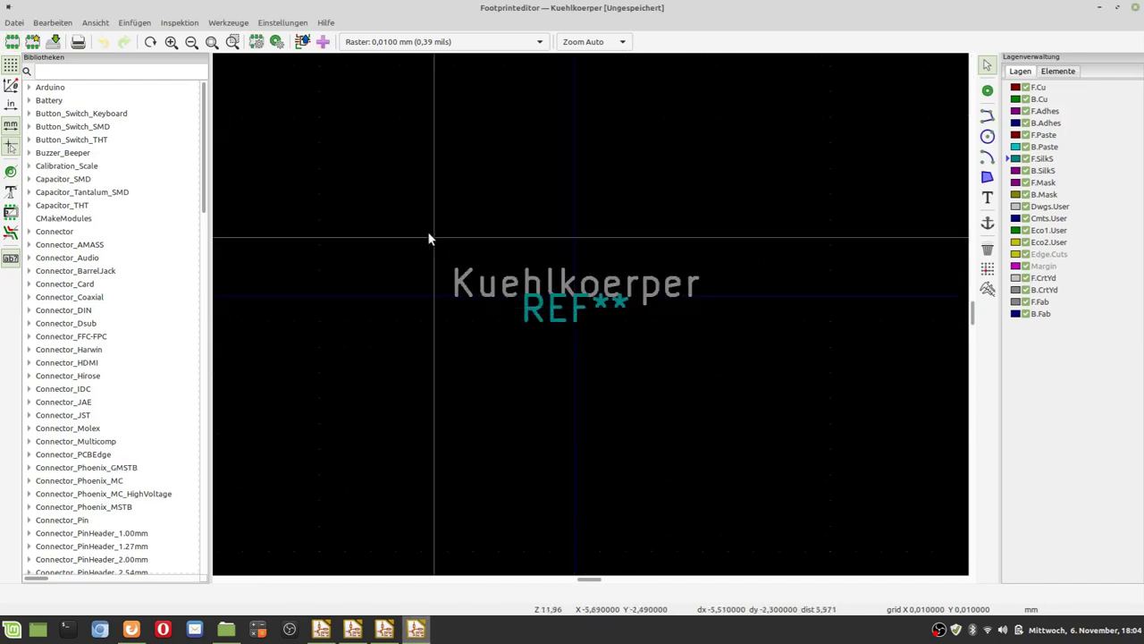
pyautogui.scroll(-1, 429, 235)
pyautogui.scroll(-1, 586, 313)
pyautogui.moveTo(579, 301); pyautogui.dragTo(784, 439)
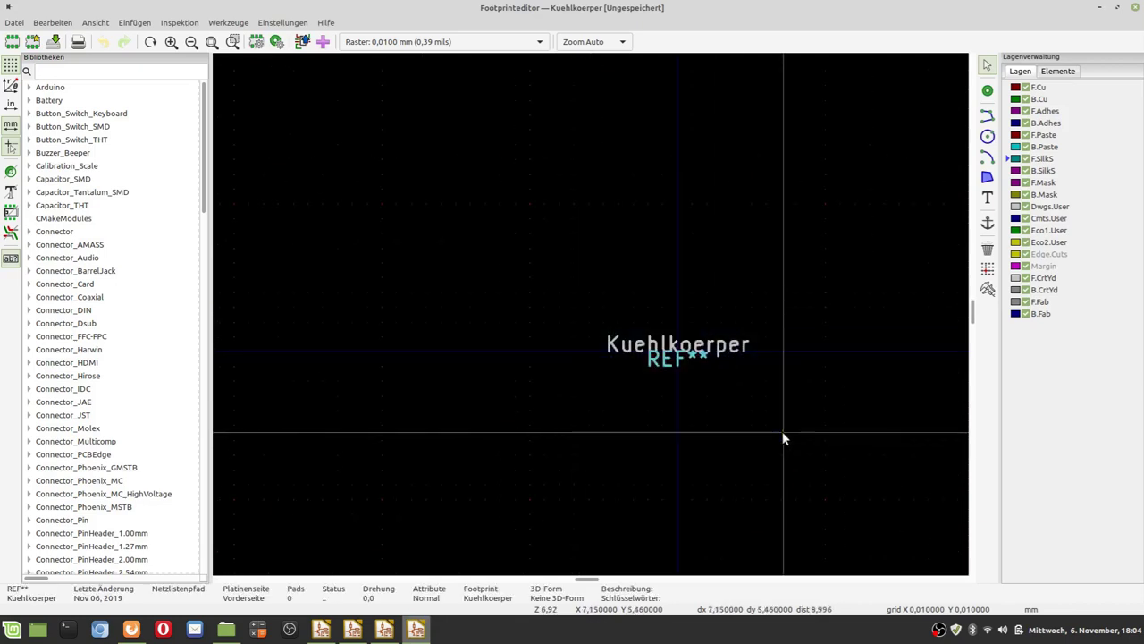
pyautogui.moveTo(672, 351); pyautogui.dragTo(453, 181)
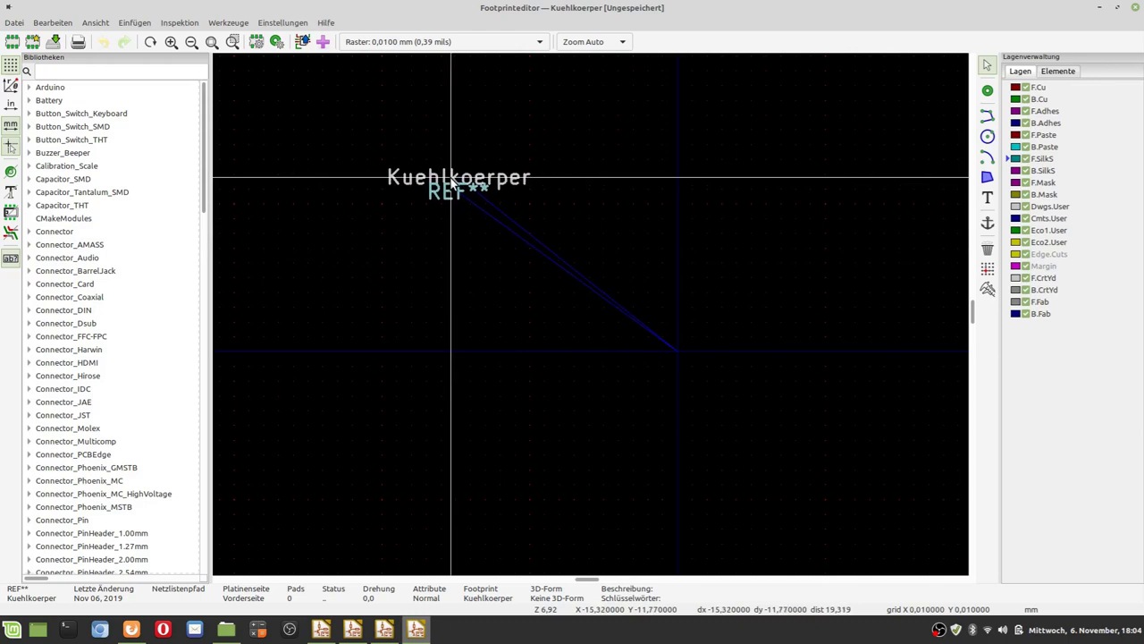
# - Import Kuehlkoerper.dxf from the KiCad folder onto the F.Fab layer at 0, 0 with a 0.2 mm line width and scale 1
pyautogui.moveTo(737, 332); pyautogui.dragTo(580, 319, button='middle')
pyautogui.click(13, 22)
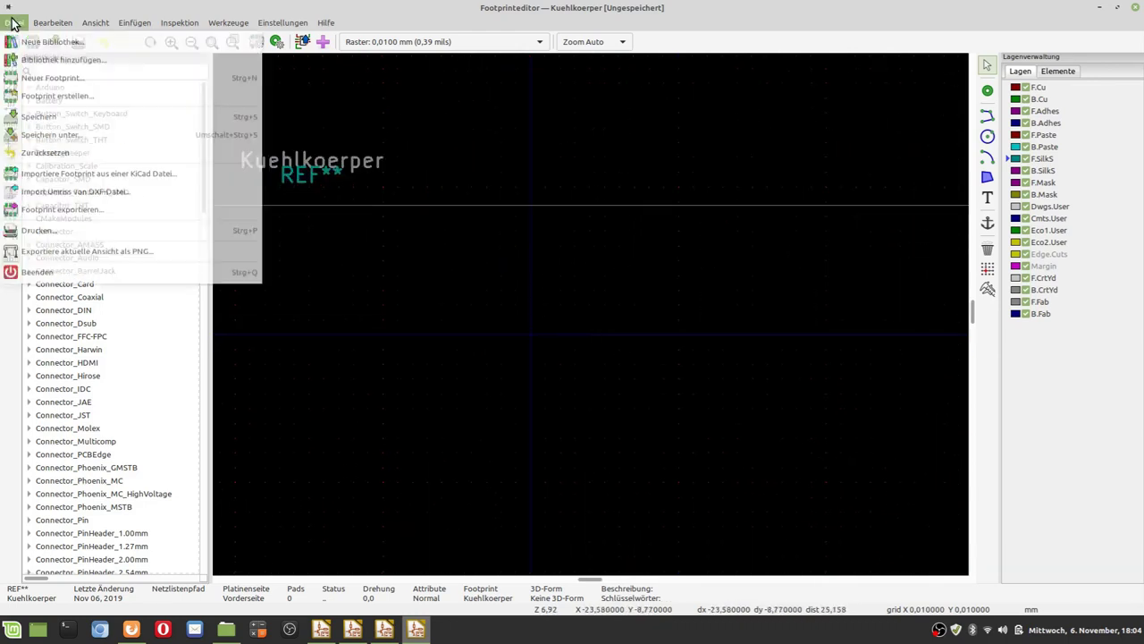
pyautogui.click(55, 195)
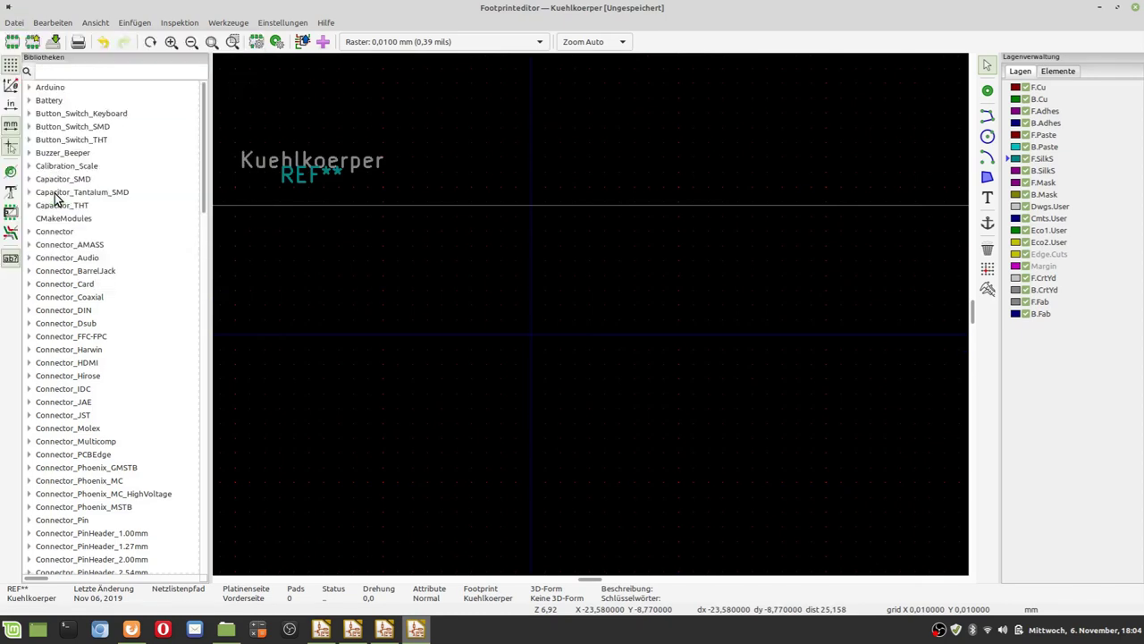
pyautogui.click(656, 226)
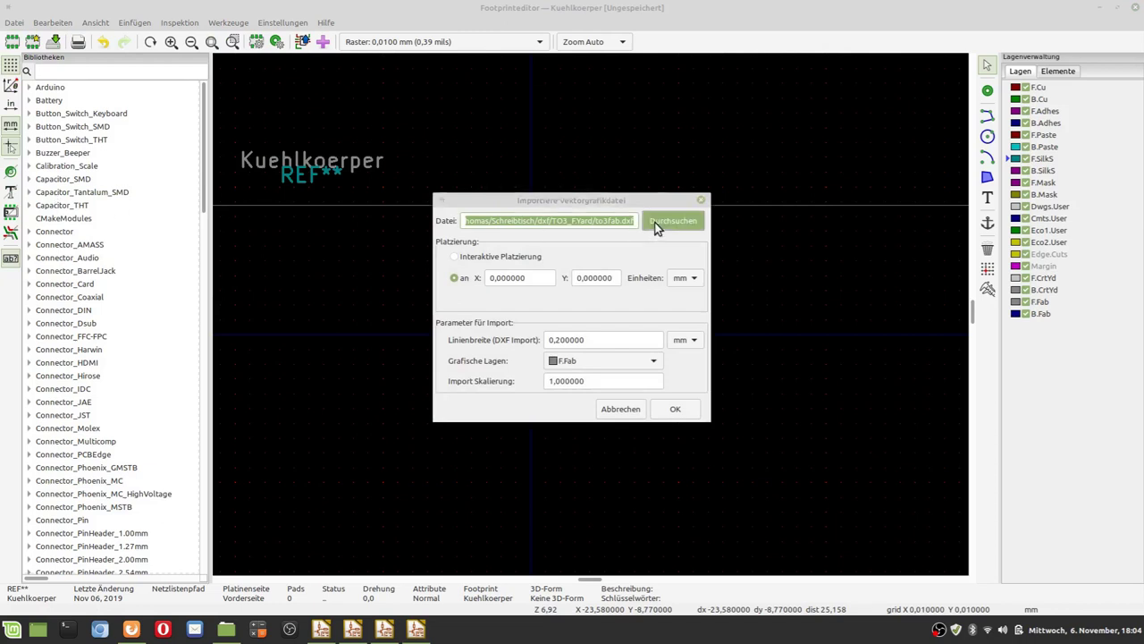
pyautogui.click(286, 299)
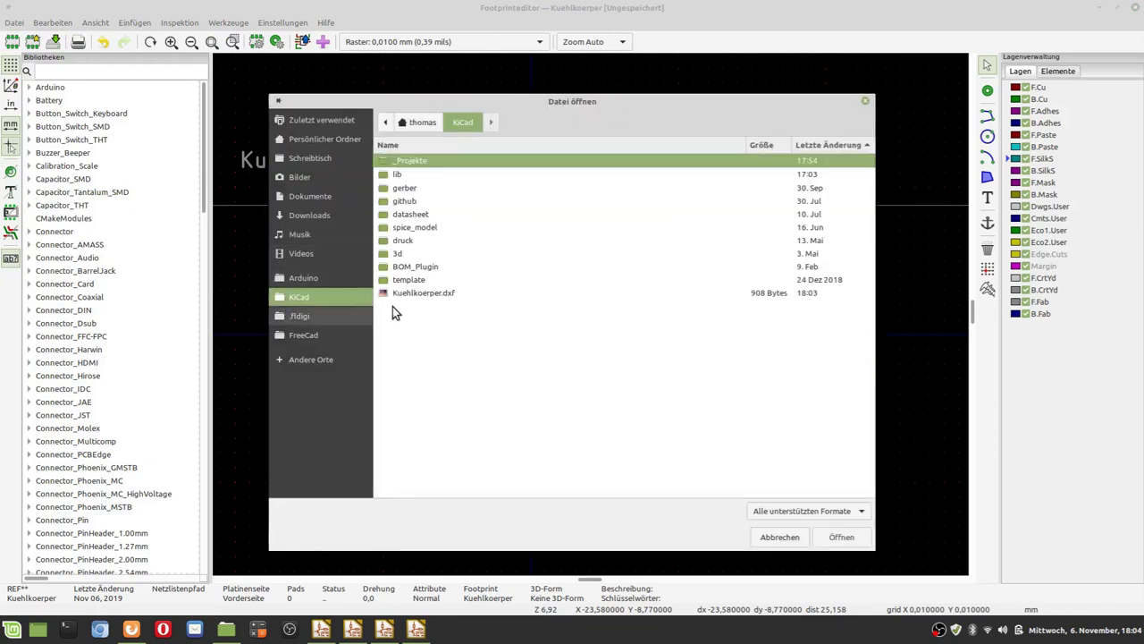
pyautogui.click(413, 293)
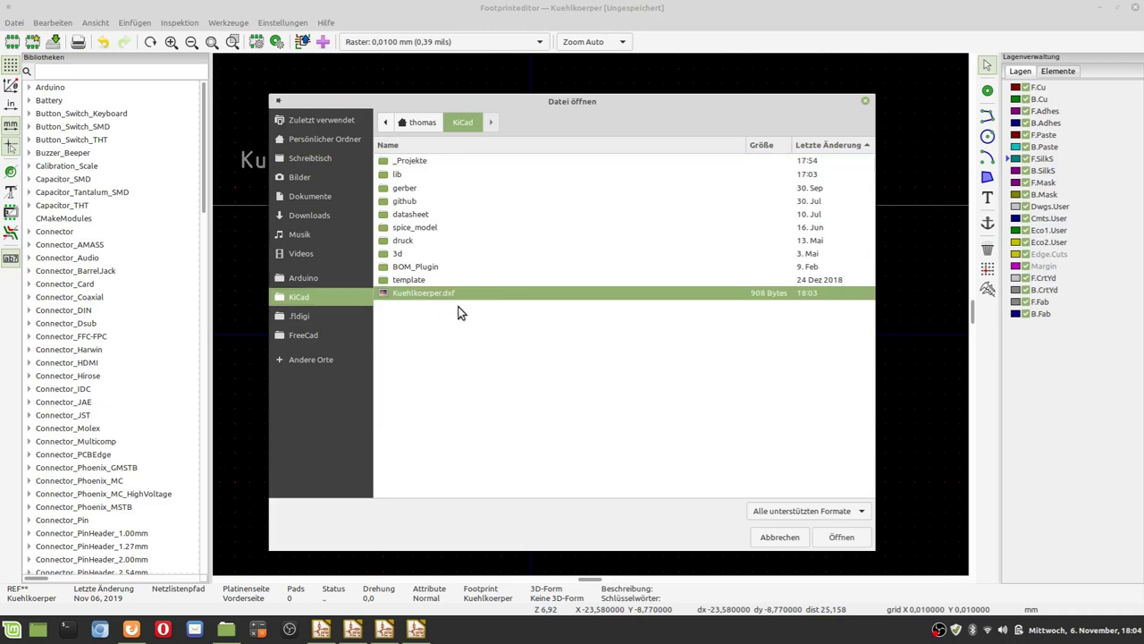
pyautogui.click(849, 539)
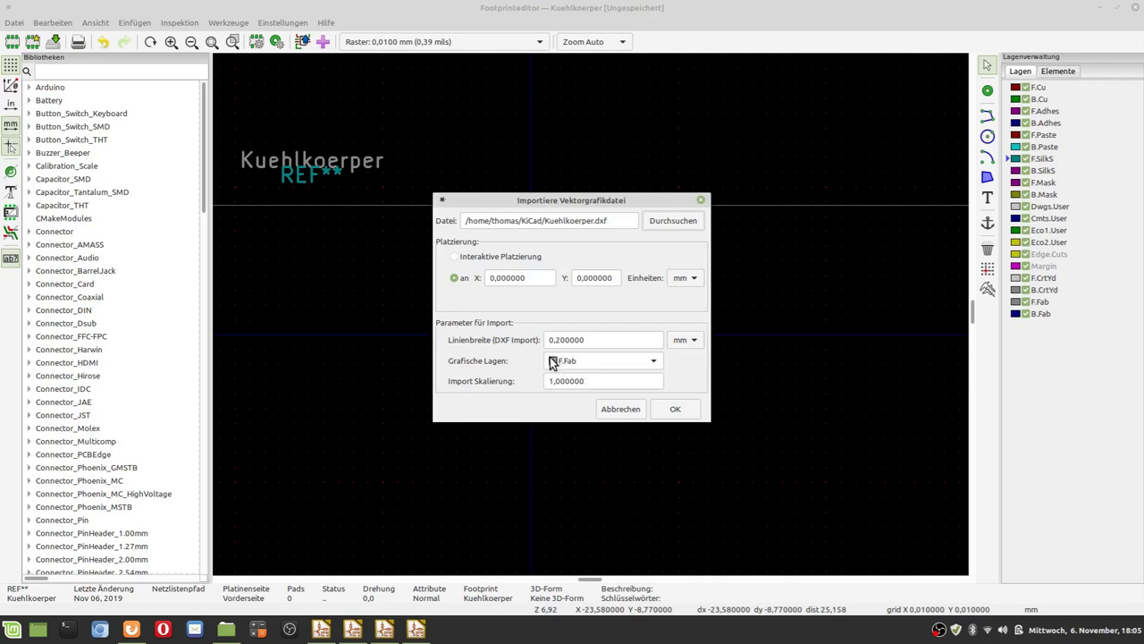
pyautogui.click(679, 410)
# - Import the same Kuehlkoerper.dxf outline again at 0, 0, this time onto the F.SilkS layer
pyautogui.scroll(-2, 679, 414)
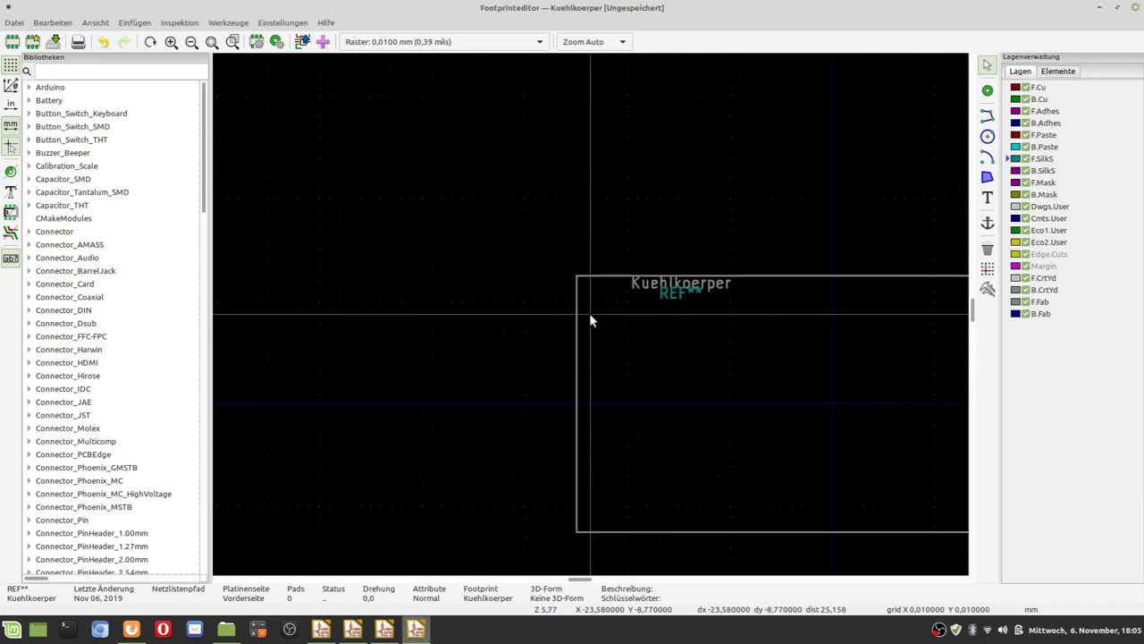
pyautogui.moveTo(623, 313); pyautogui.dragTo(364, 223, button='middle')
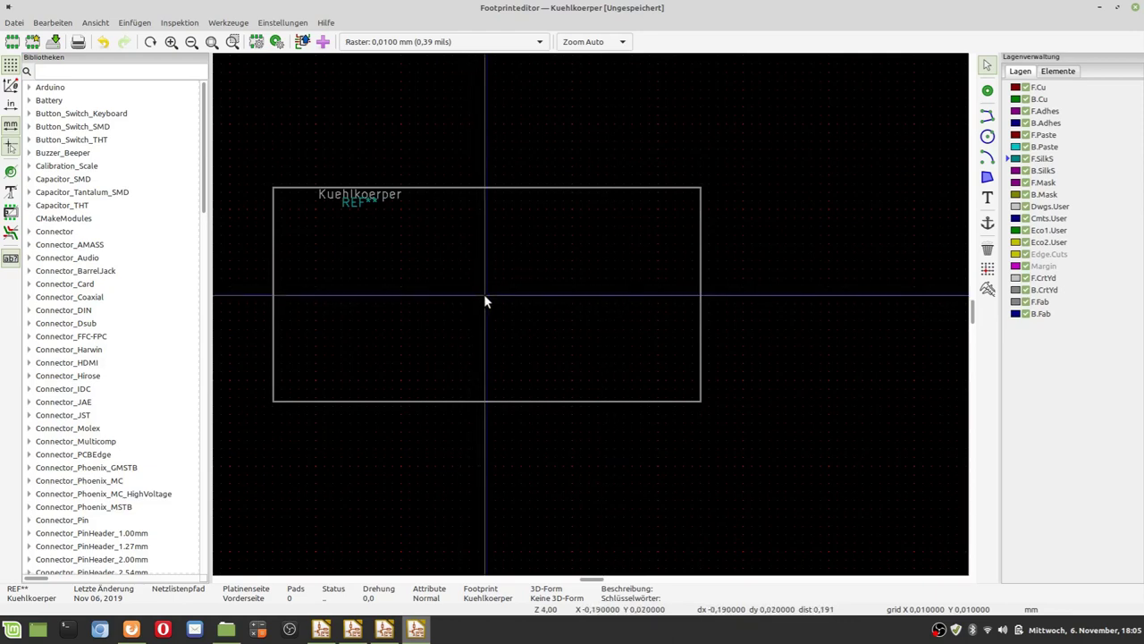
pyautogui.click(16, 23)
pyautogui.click(102, 195)
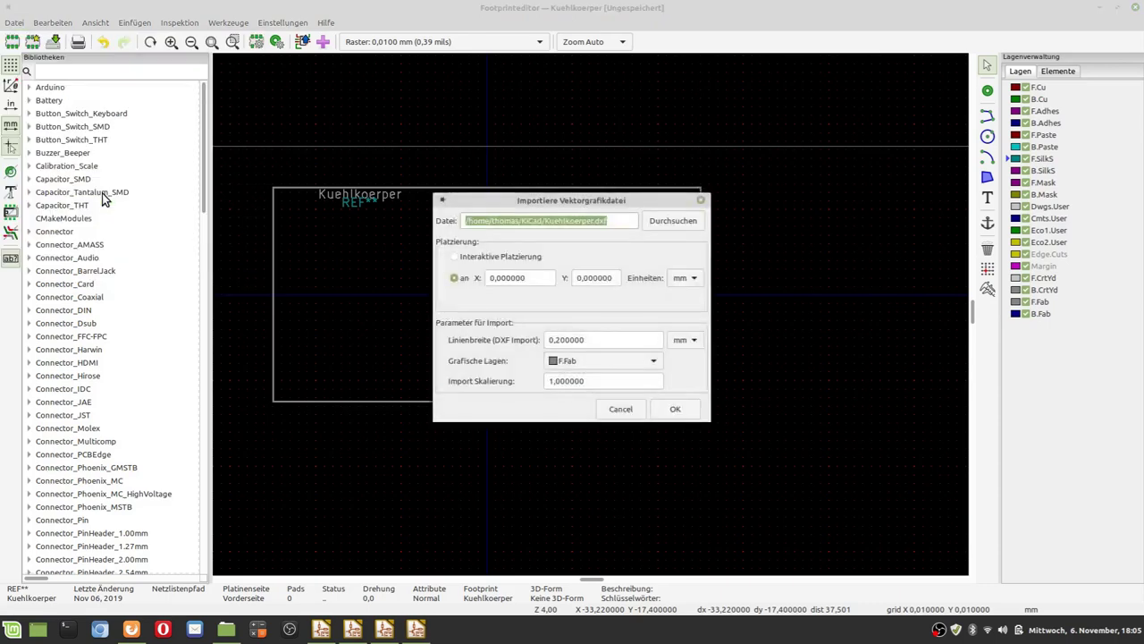
pyautogui.click(654, 362)
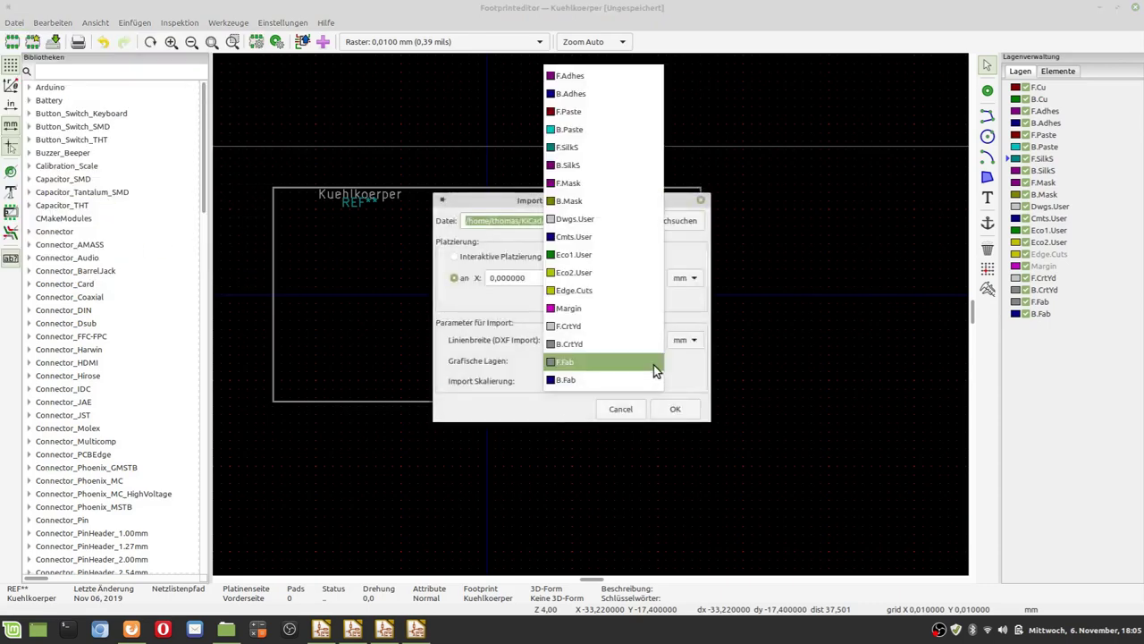
pyautogui.click(580, 147)
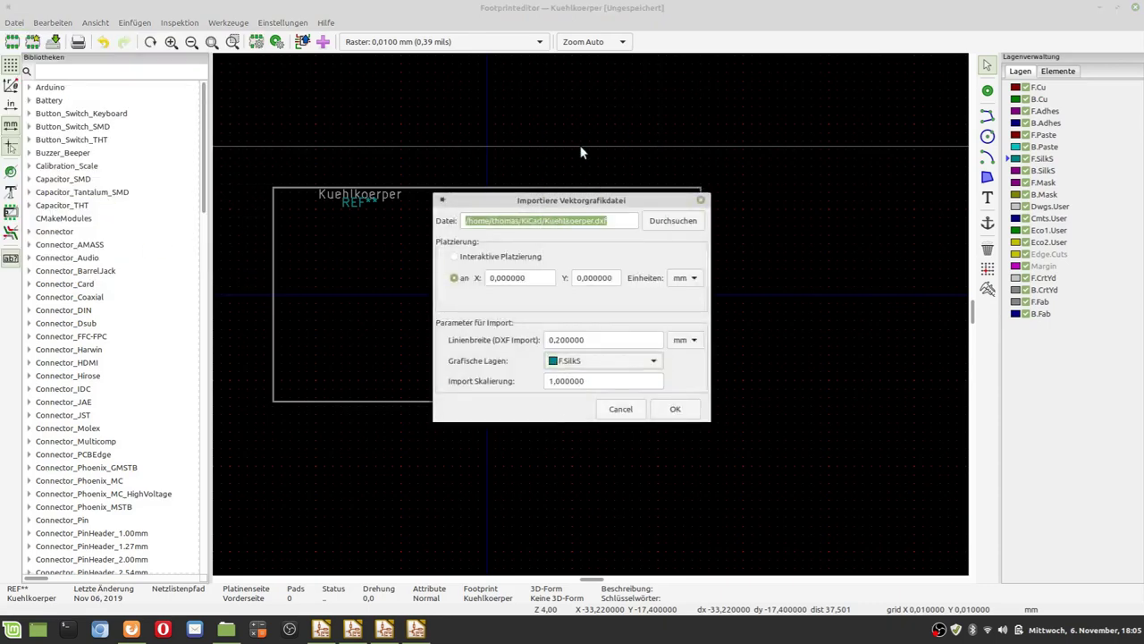
pyautogui.click(675, 409)
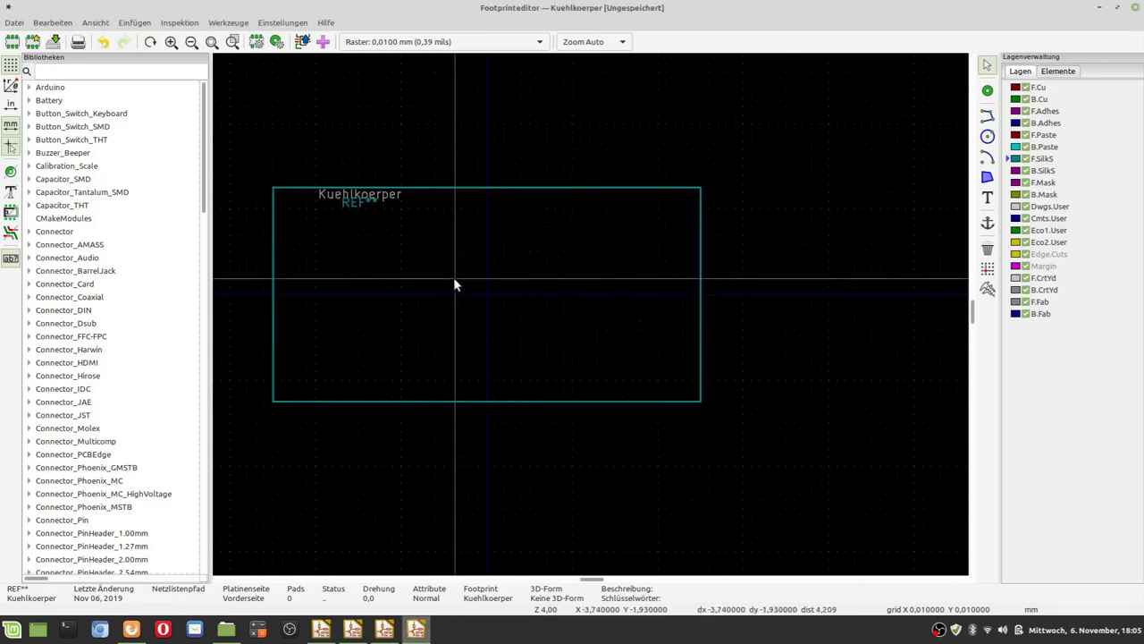
# - Move the REF** text onto the footprint's vertical centre axis, about 7.8 mm below the origin
pyautogui.scroll(-1, 453, 277)
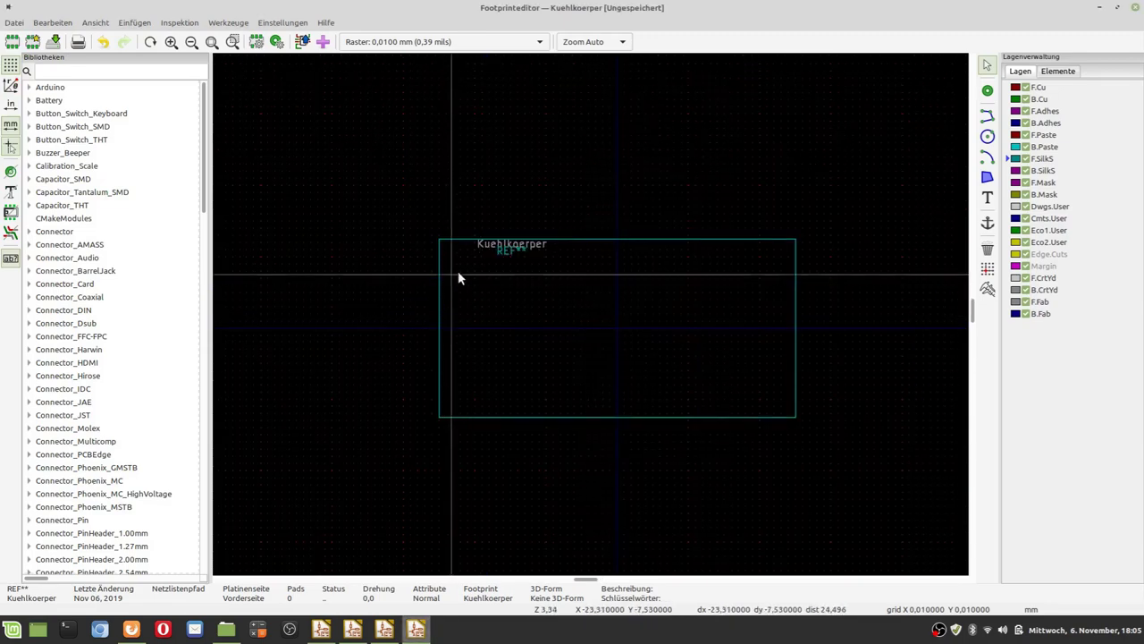
pyautogui.scroll(1, 647, 302)
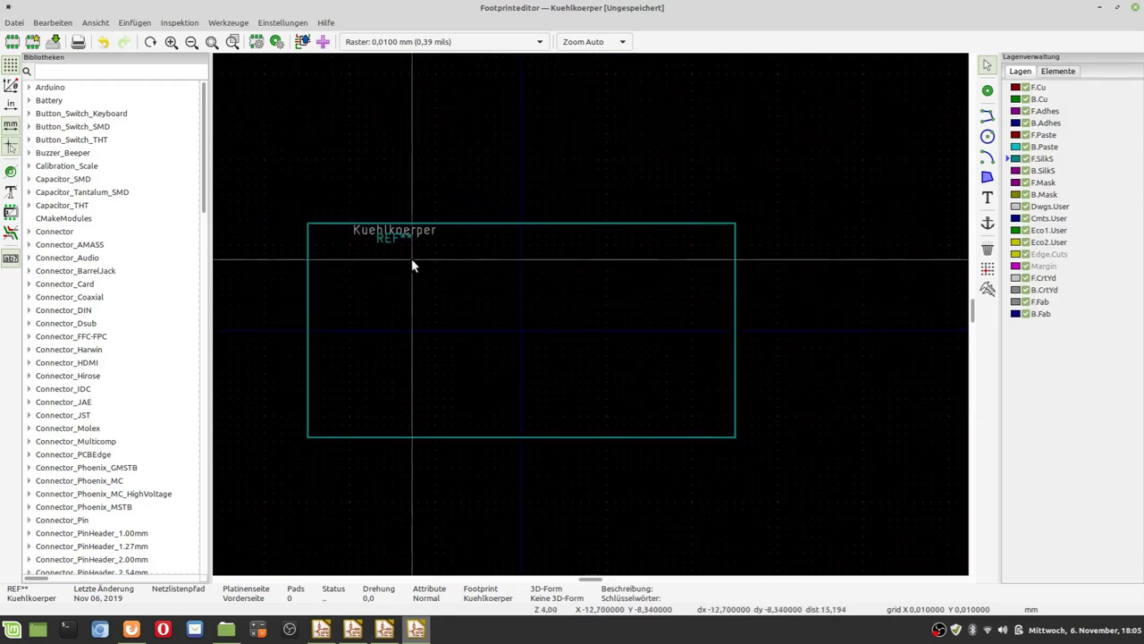
pyautogui.click(402, 231)
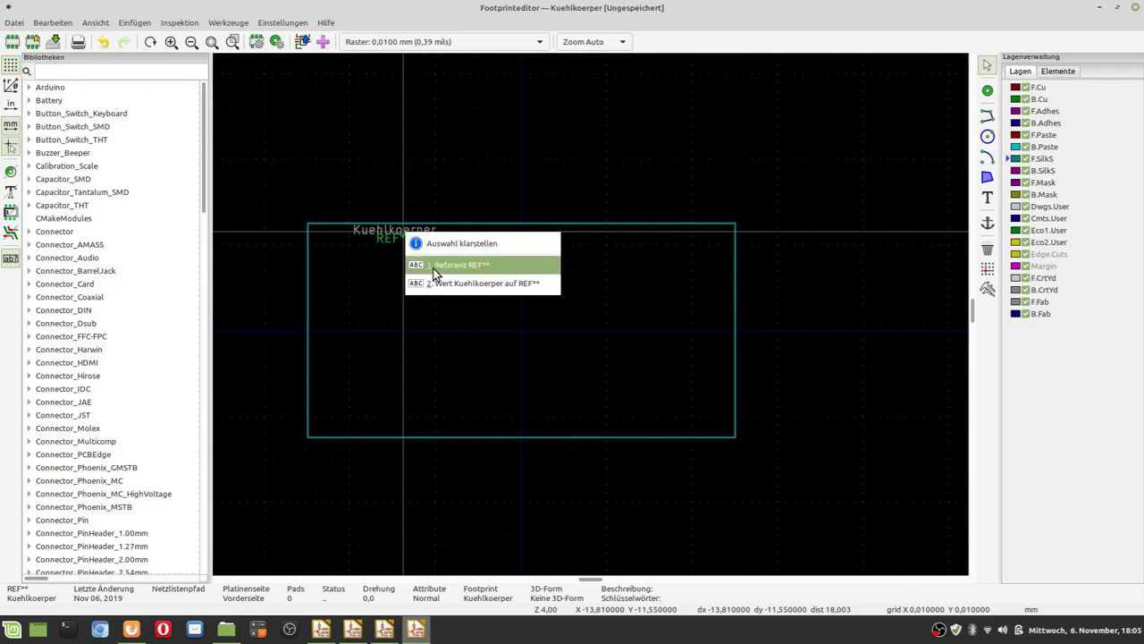
pyautogui.click(435, 267)
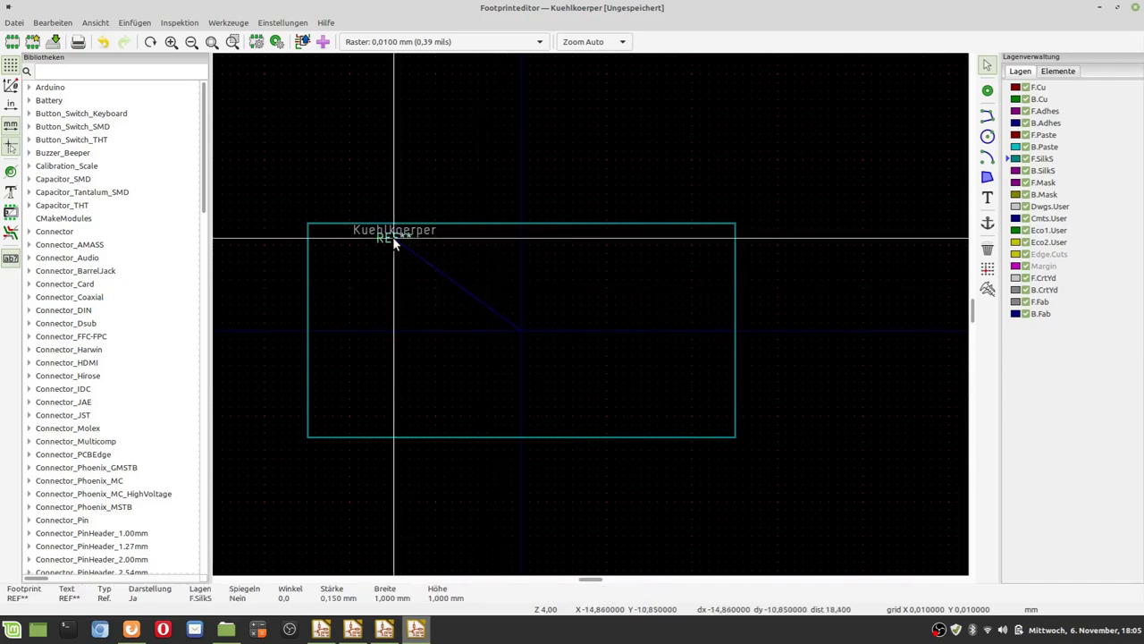
pyautogui.moveTo(392, 237); pyautogui.dragTo(521, 378)
pyautogui.scroll(2, 520, 378)
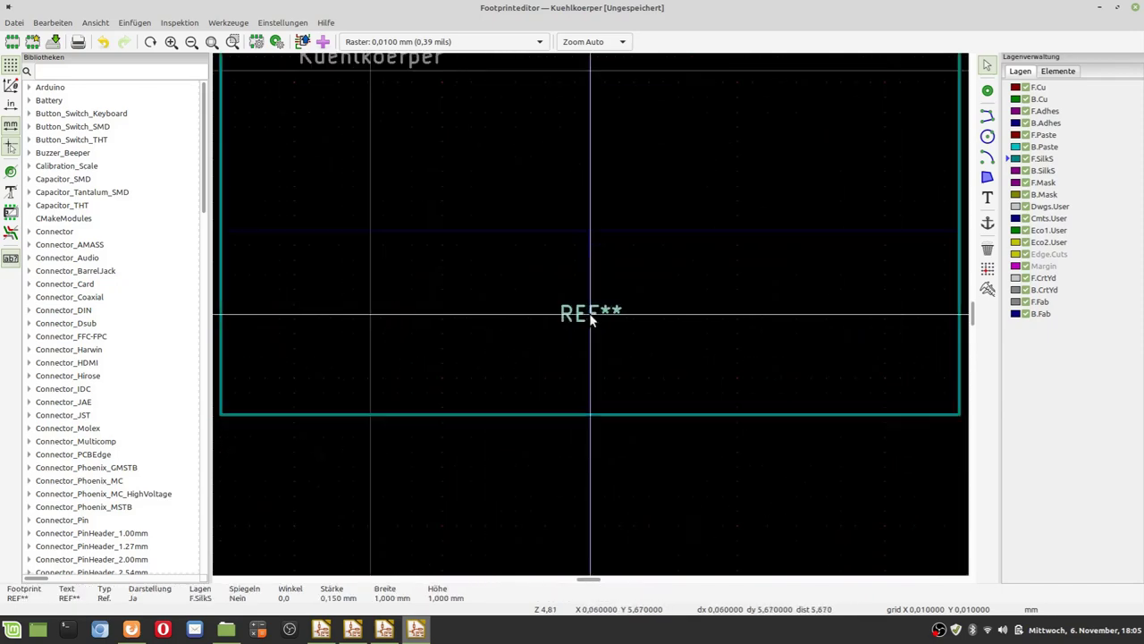
pyautogui.moveTo(590, 319); pyautogui.dragTo(590, 345)
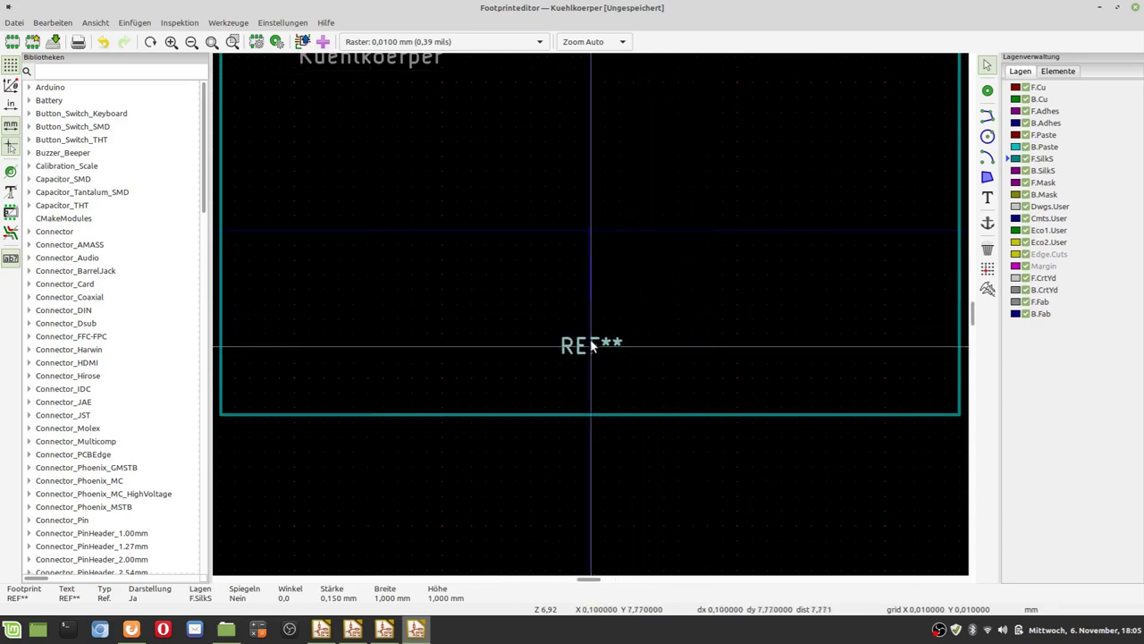
# - Move the Kuehlkoerper name text onto the vertical centre axis, about 11 mm above the origin and just inside the outline's upper edge
pyautogui.scroll(-2, 365, 143)
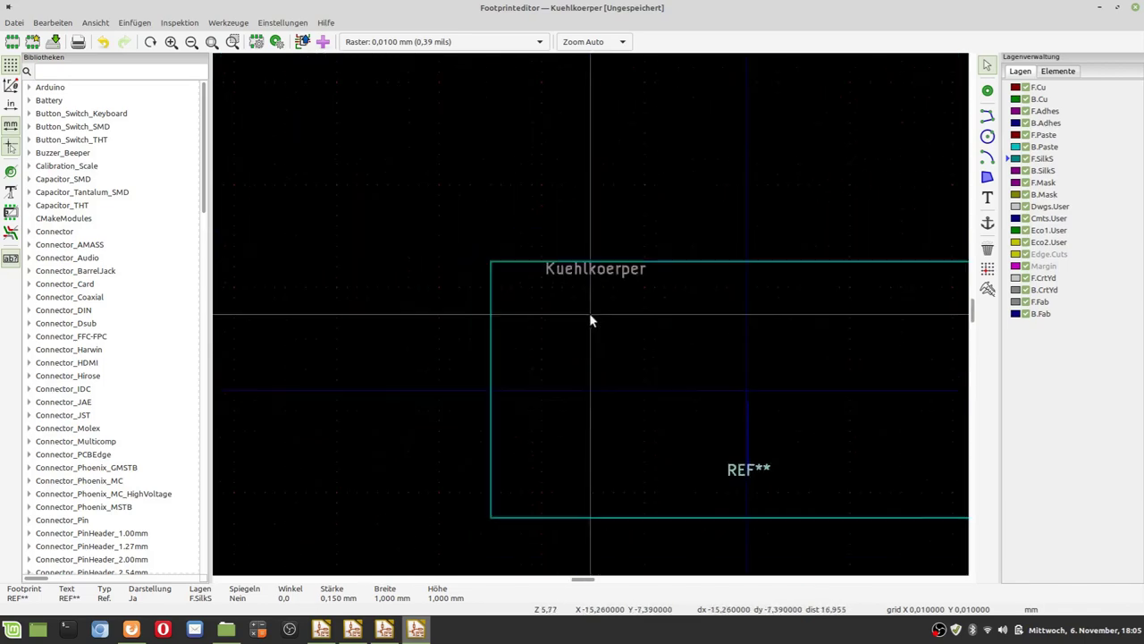
pyautogui.click(565, 269)
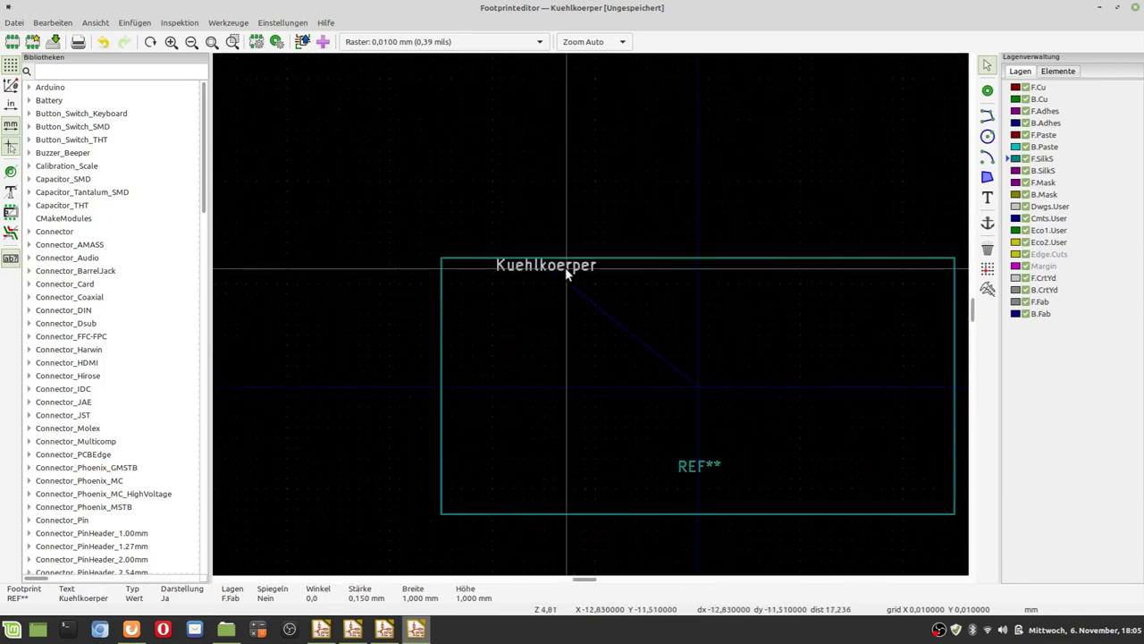
pyautogui.moveTo(565, 274); pyautogui.dragTo(700, 278)
pyautogui.scroll(-1, 797, 306)
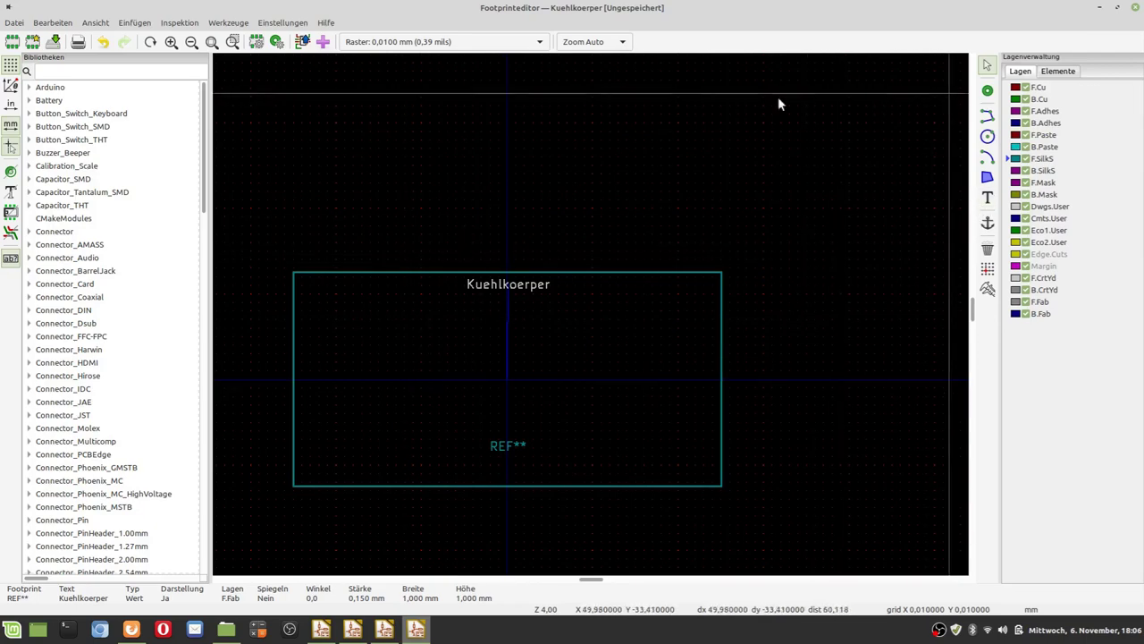
# - Set the default pad properties to a 3.2 mm hole, a 6 mm pad size and pad number 1
pyautogui.click(277, 42)
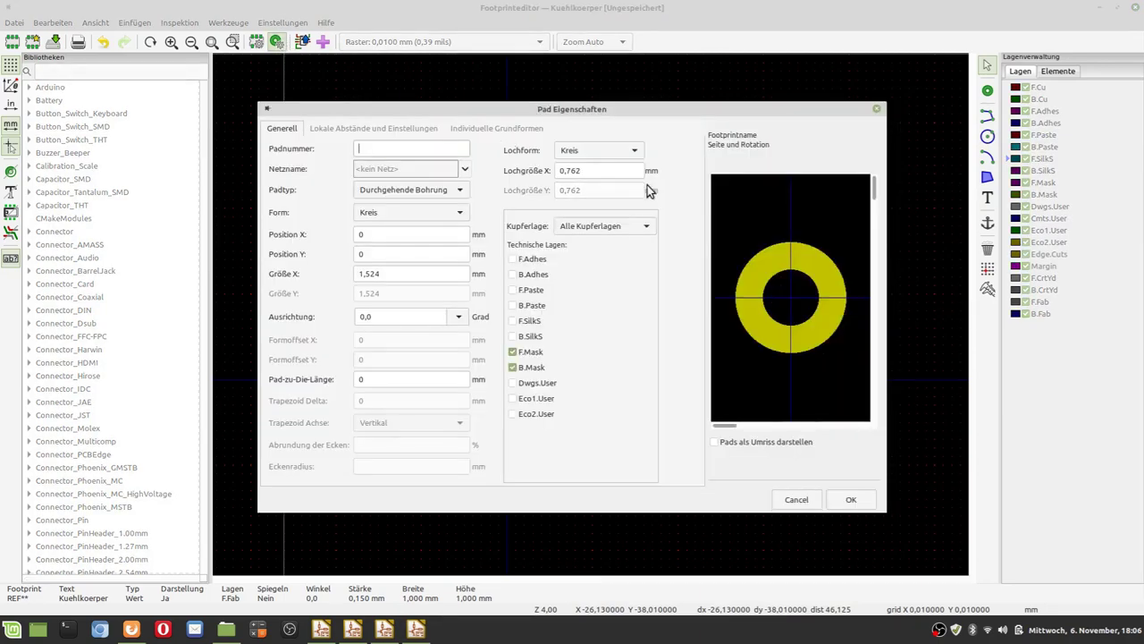
pyautogui.click(621, 168)
pyautogui.write('3,2')
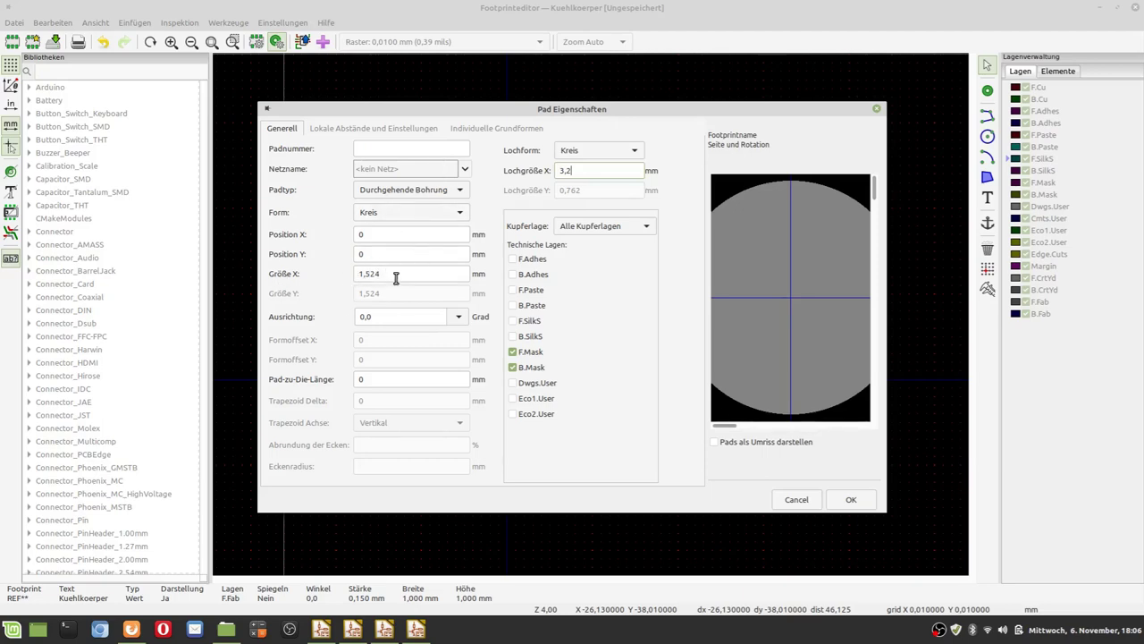
pyautogui.moveTo(396, 276); pyautogui.dragTo(288, 278)
pyautogui.write('6')
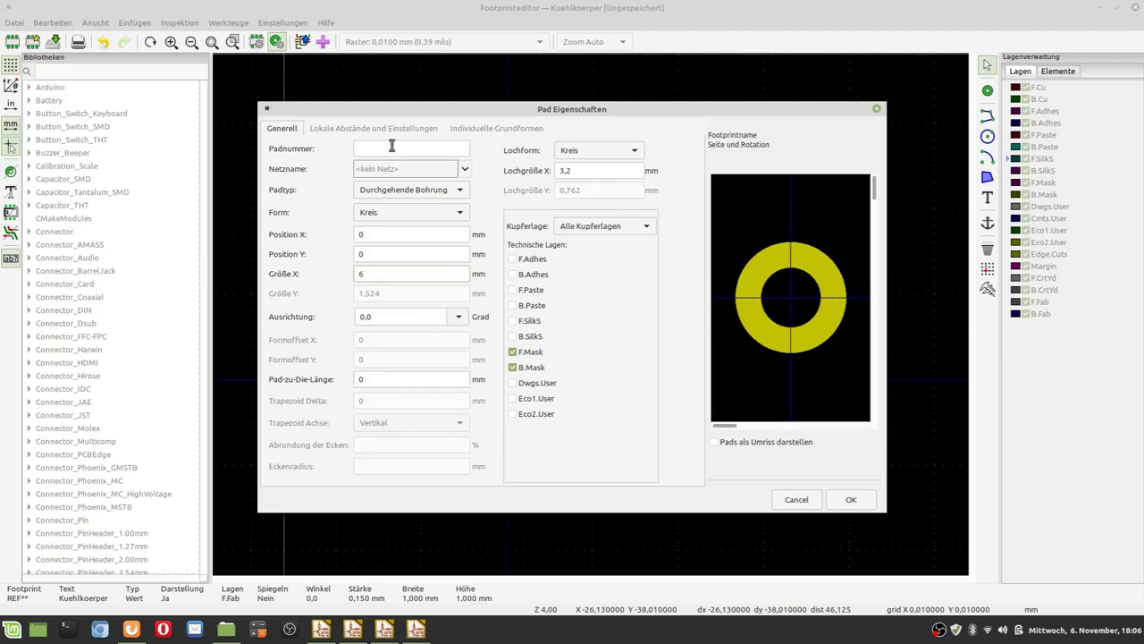
pyautogui.write('1')
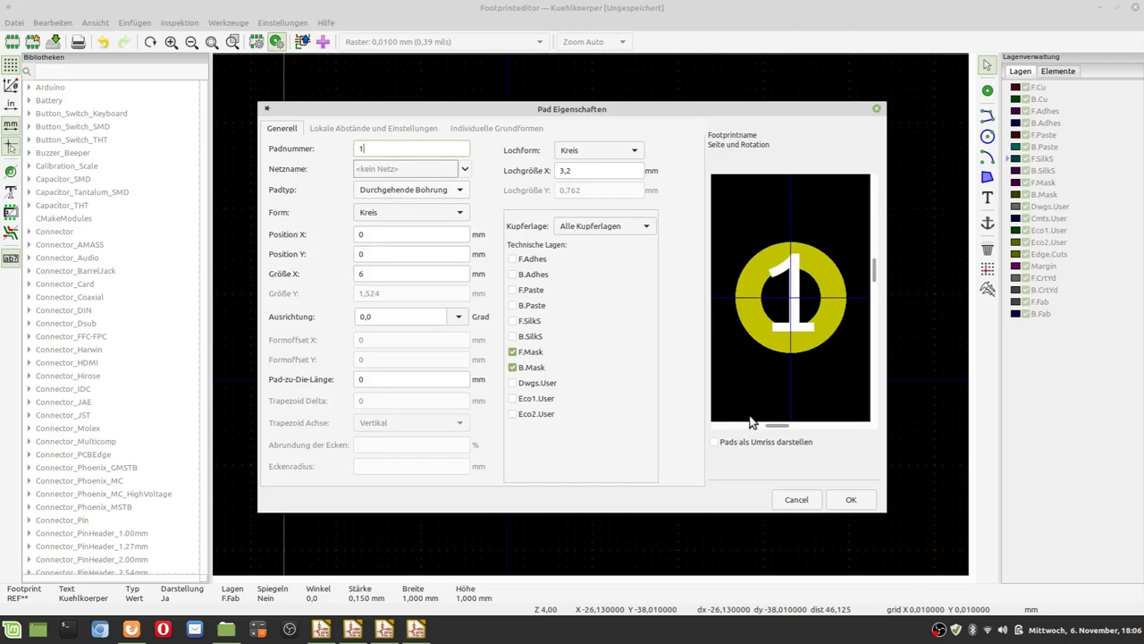
pyautogui.click(854, 500)
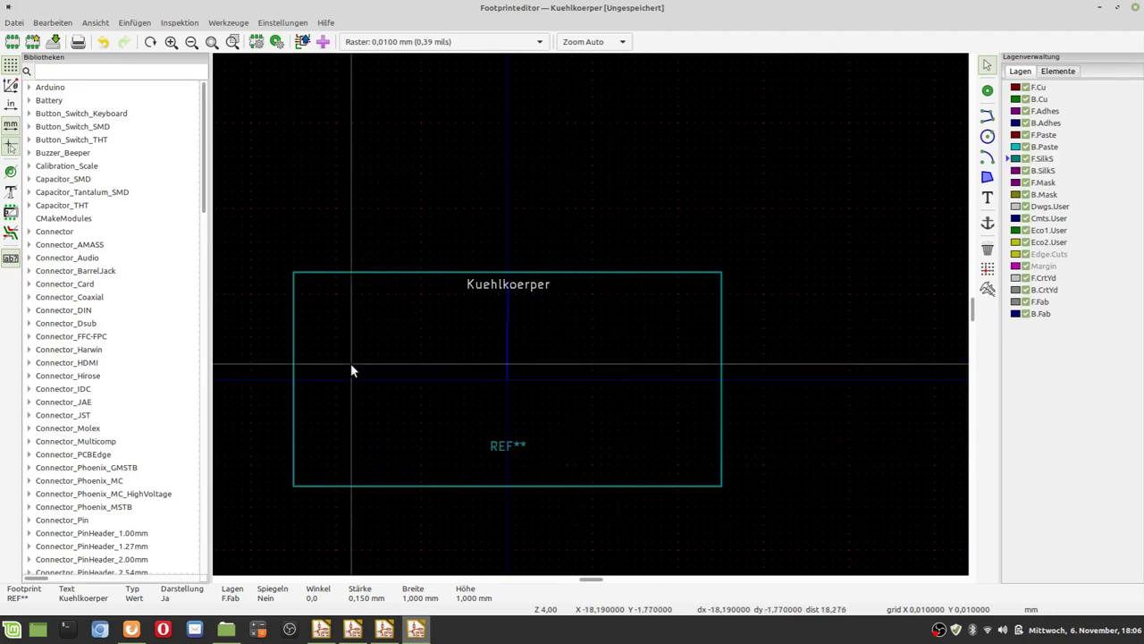
# - Place three pads along the outline's horizontal centreline, at about X -20.4 mm, 0.2 mm and 21 mm
pyautogui.click(987, 90)
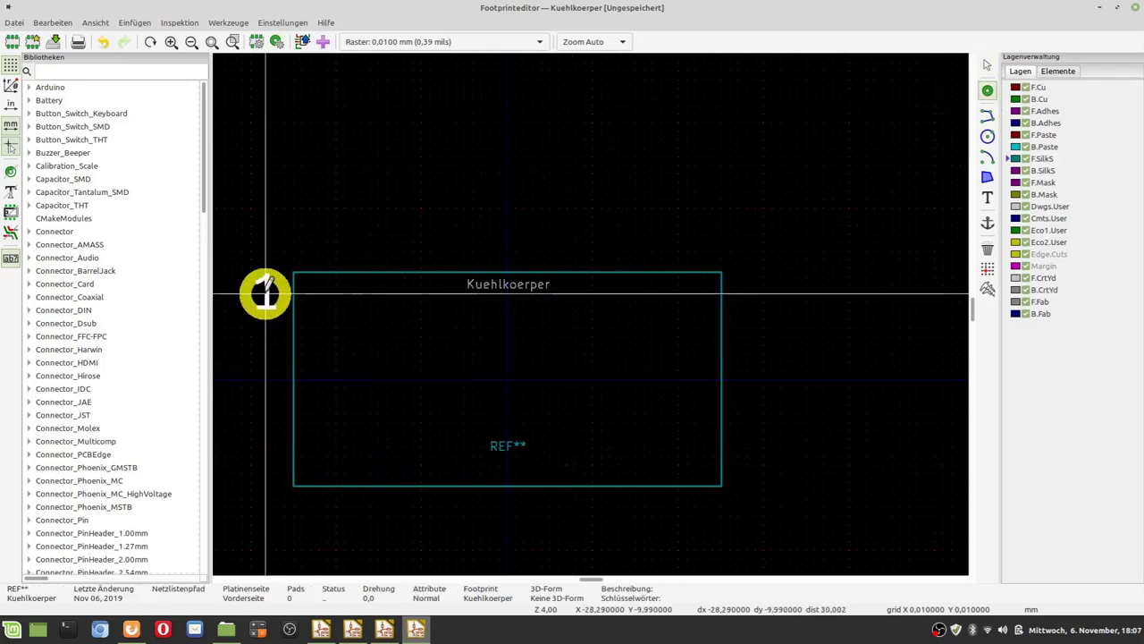
pyautogui.scroll(2, 332, 371)
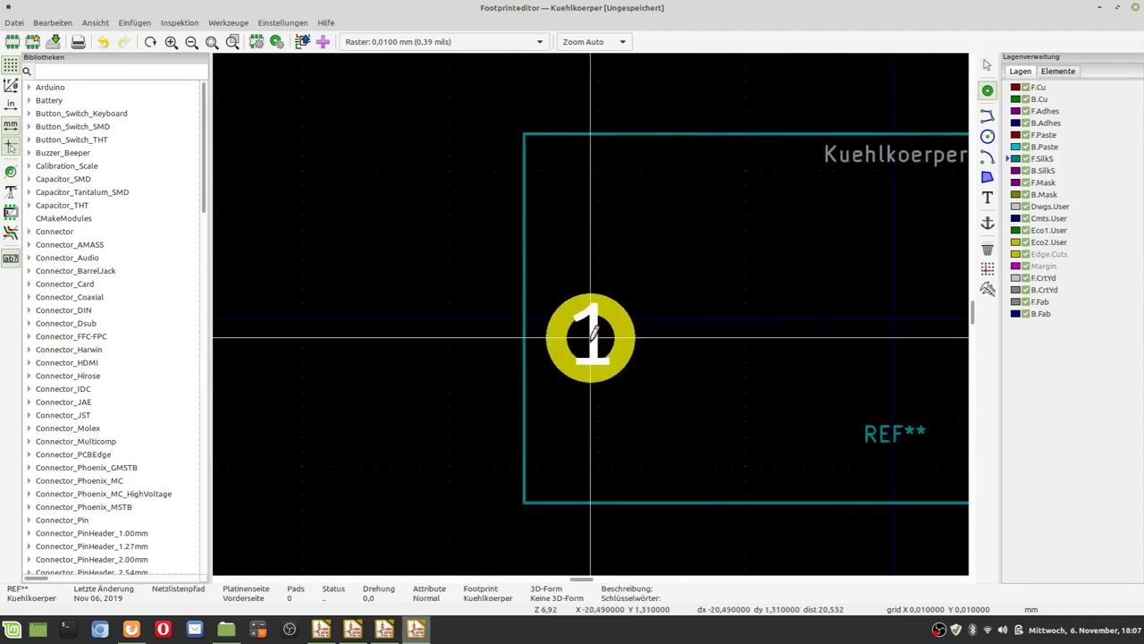
pyautogui.click(593, 319)
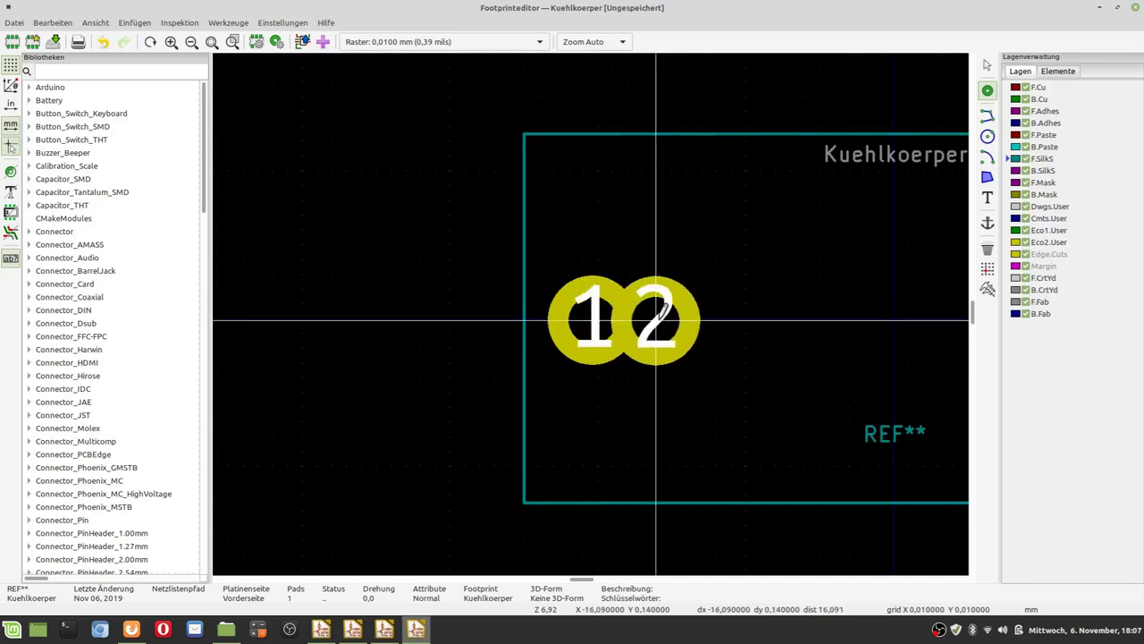
pyautogui.scroll(-1, 894, 317)
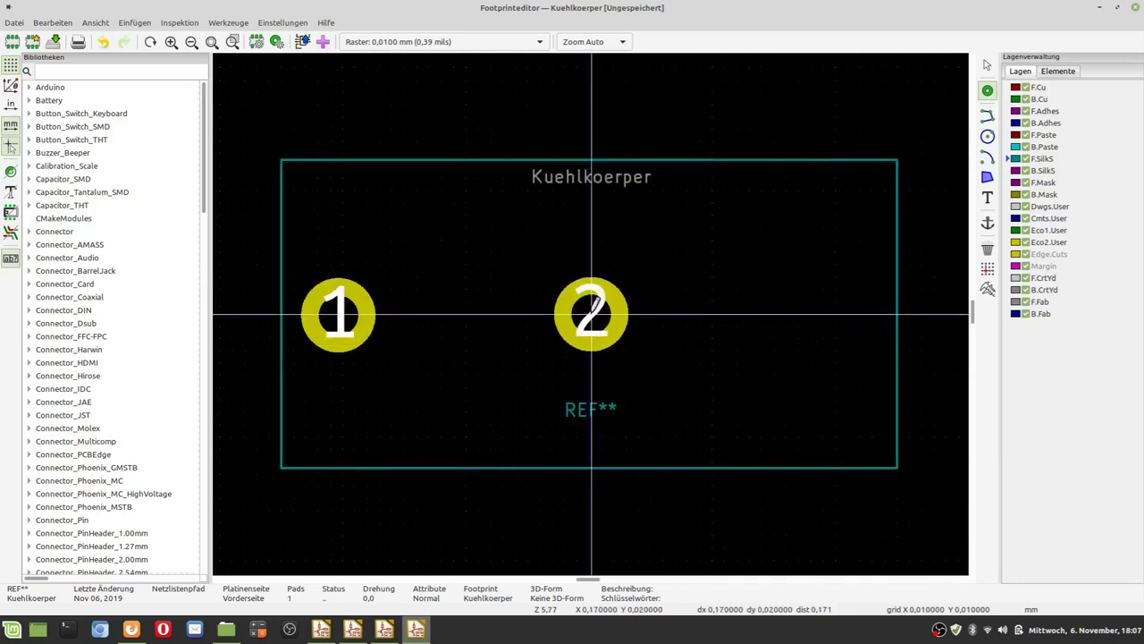
pyautogui.click(593, 308)
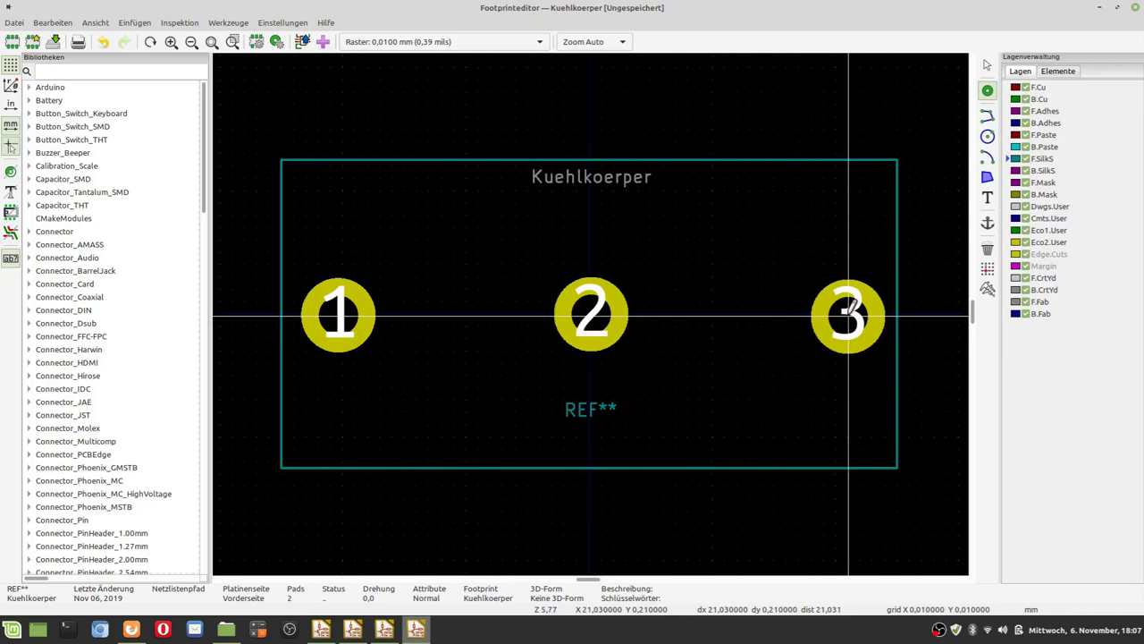
pyautogui.click(849, 315)
pyautogui.press('Escape')
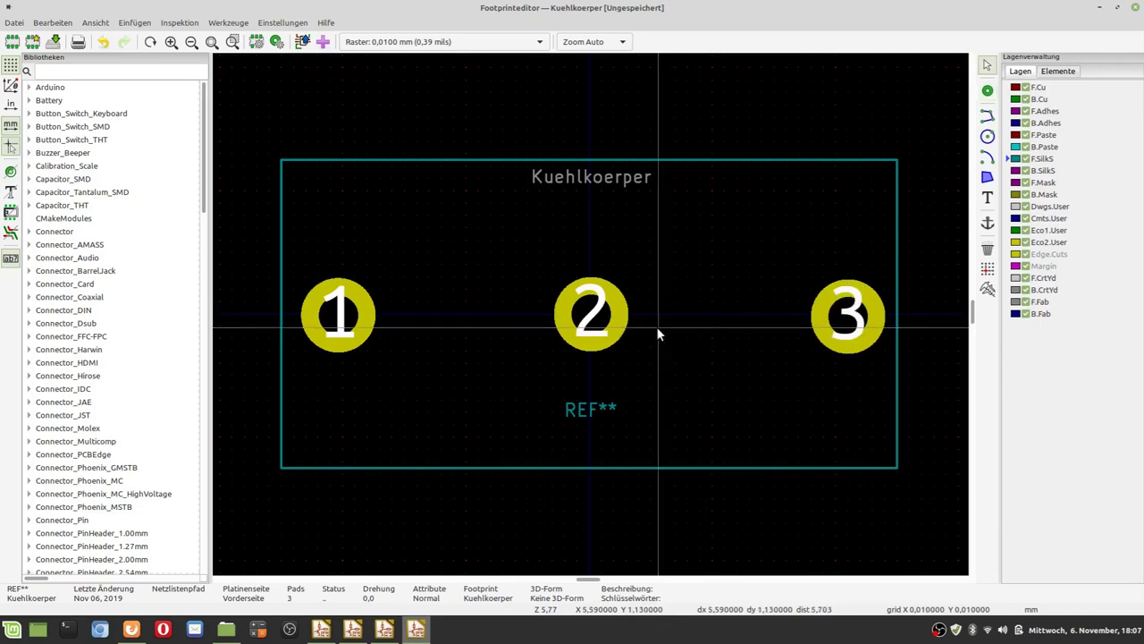
# - Change the pad number of the middle pad to 1
pyautogui.click(591, 323)
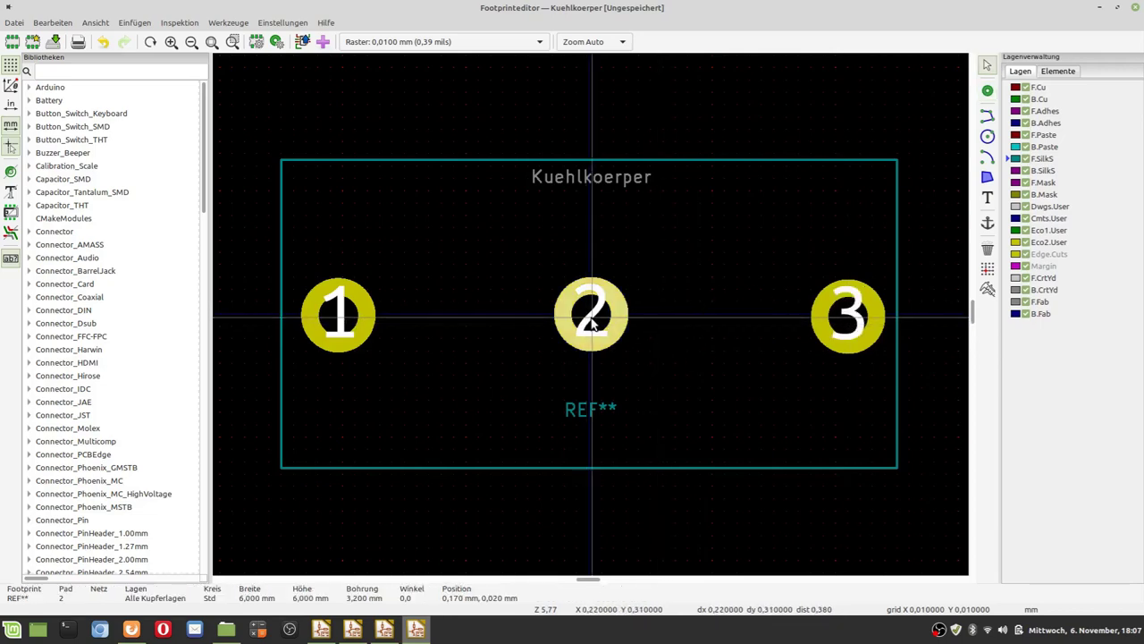
pyautogui.doubleClick(591, 320)
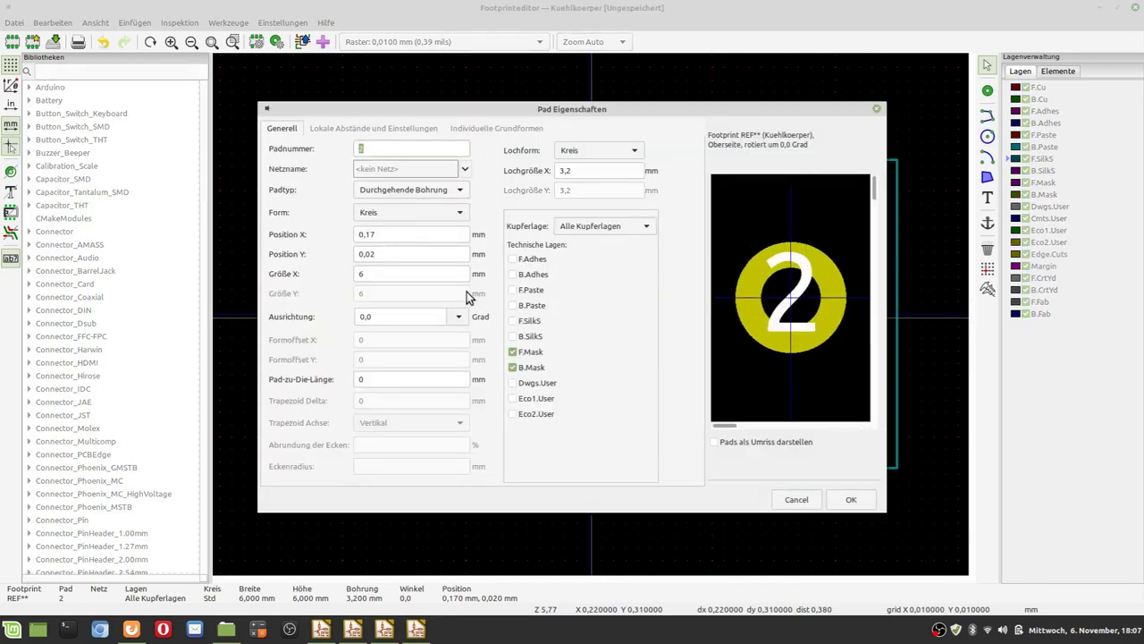
pyautogui.write('1')
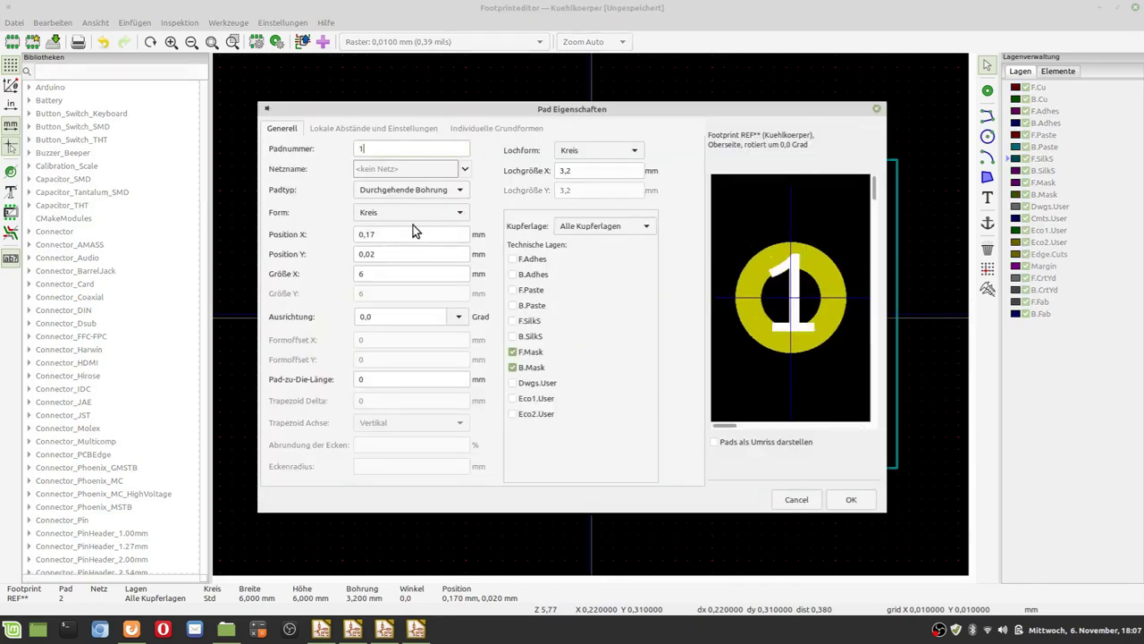
pyautogui.click(854, 499)
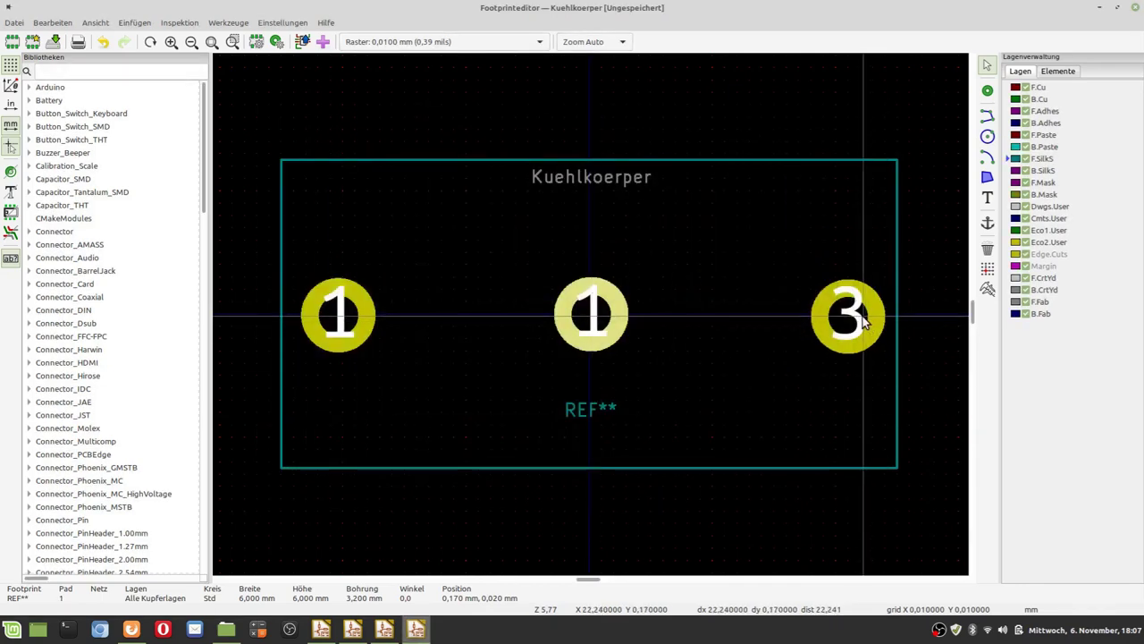
# - Check the Heatsink_Pad symbol in the schematic, return to the footprint editor and change pad 3's number to 1
pyautogui.click(397, 631)
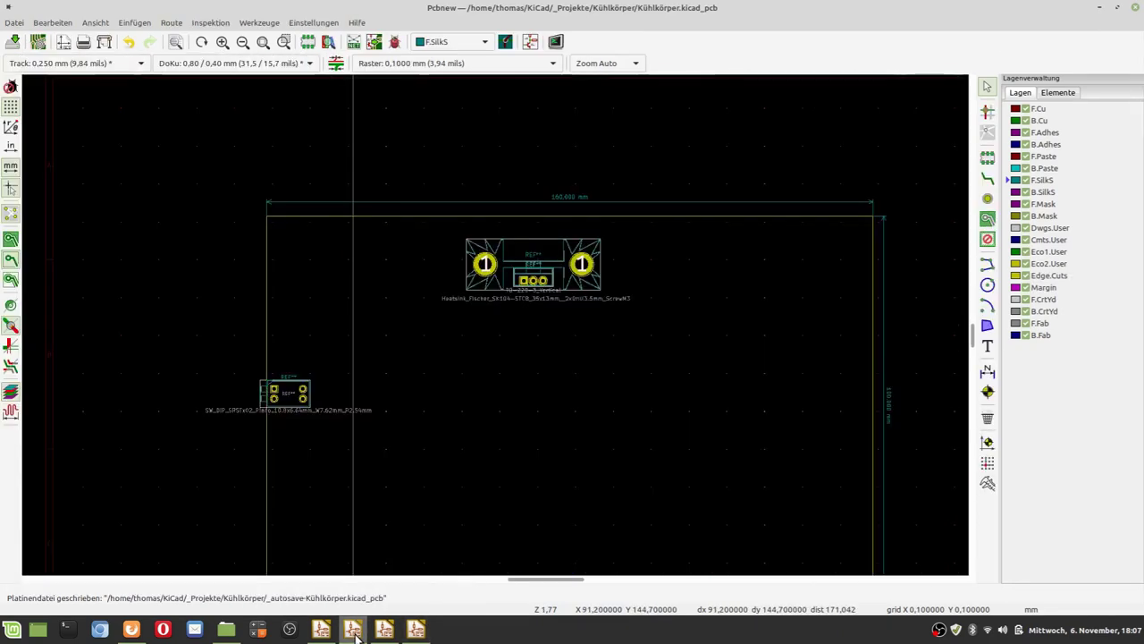
pyautogui.click(384, 630)
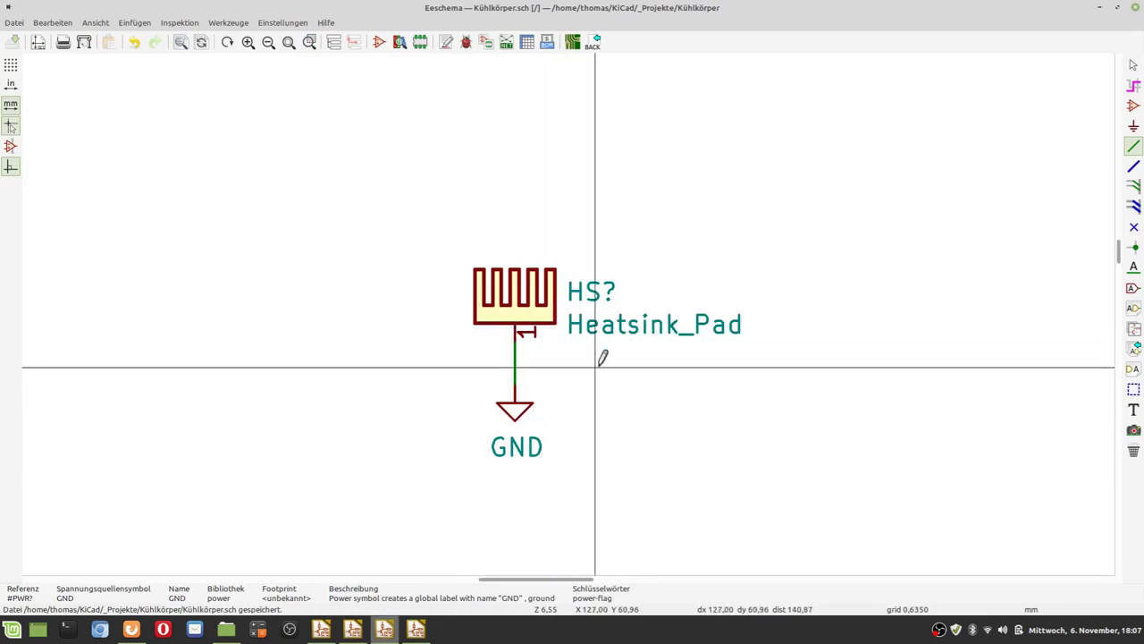
pyautogui.click(415, 630)
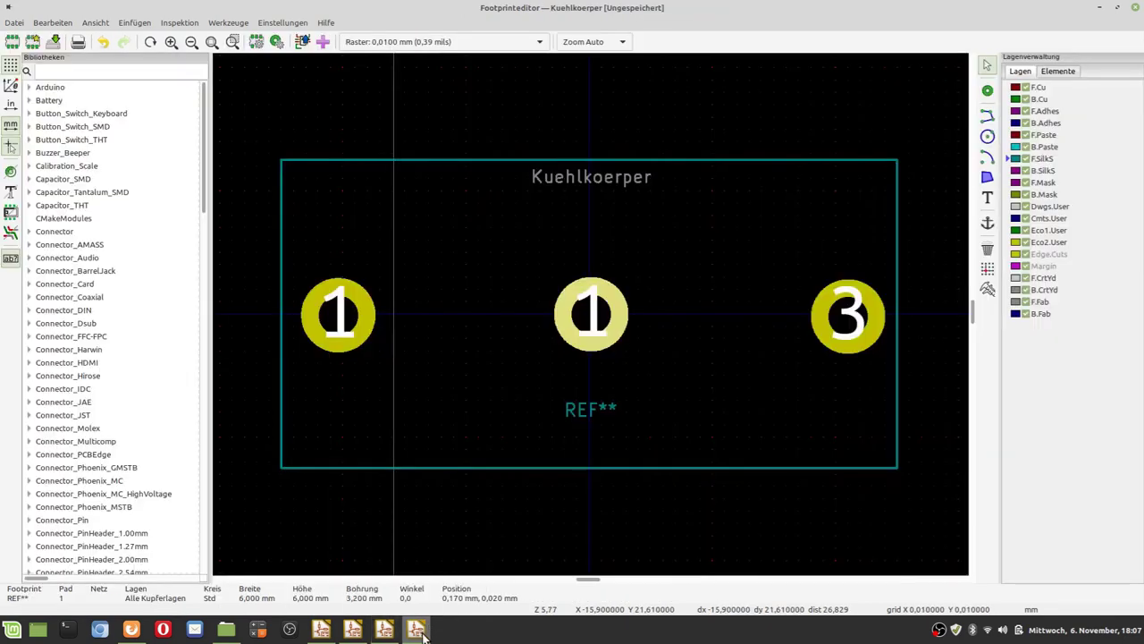
pyautogui.click(844, 336)
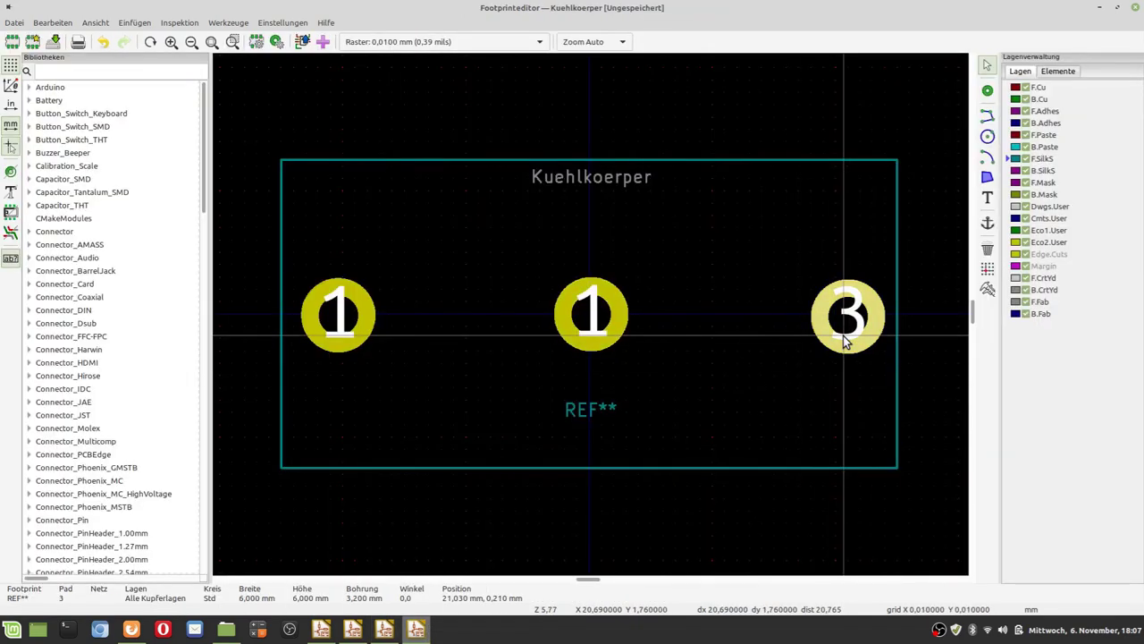
pyautogui.doubleClick(844, 336)
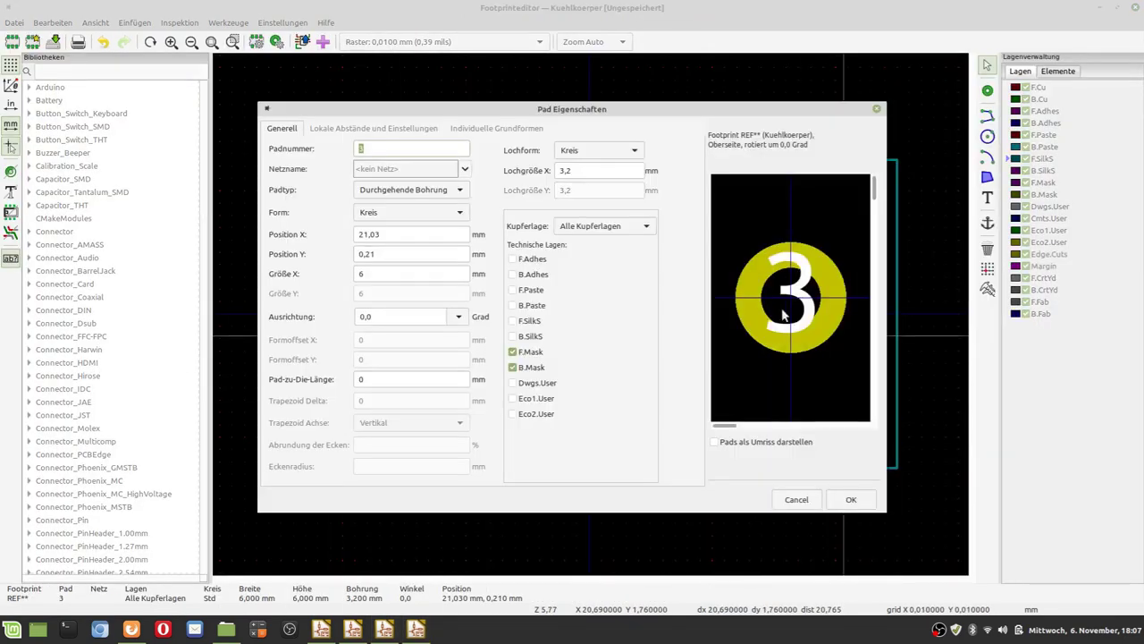
pyautogui.write('1')
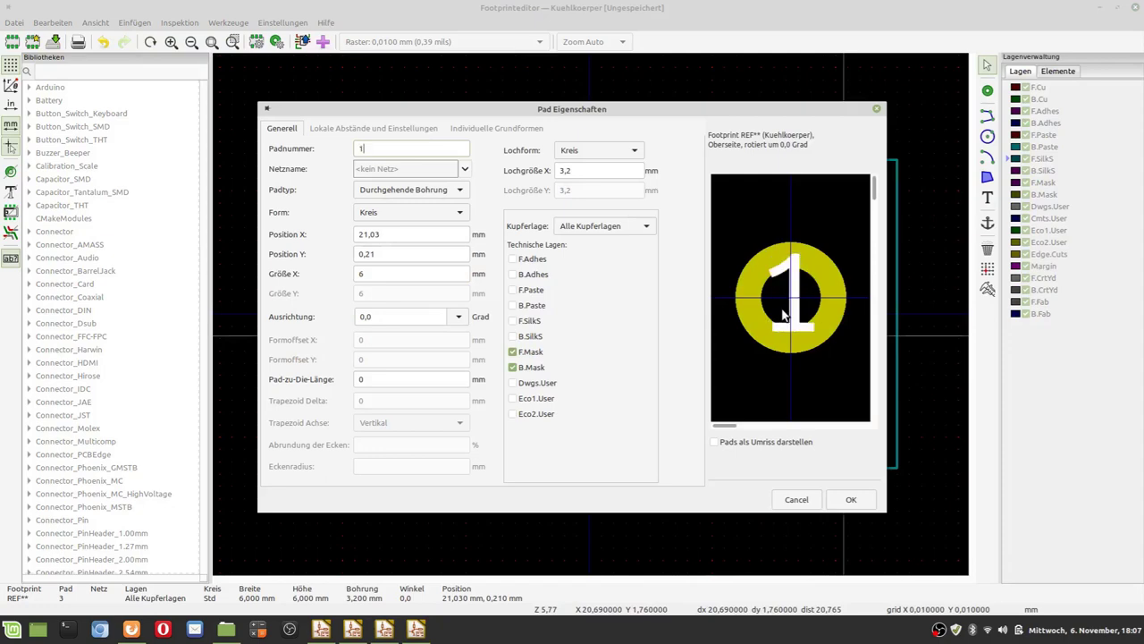
pyautogui.click(861, 499)
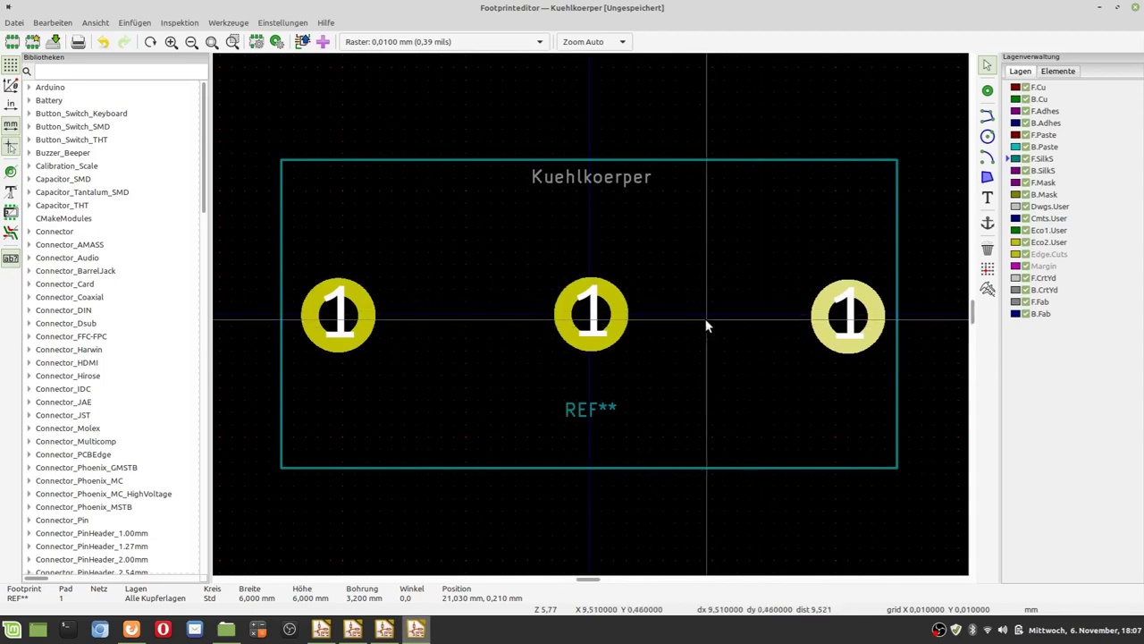
# - Save the footprint under the name Kuehlkoerper in the Arduino library
pyautogui.click(54, 44)
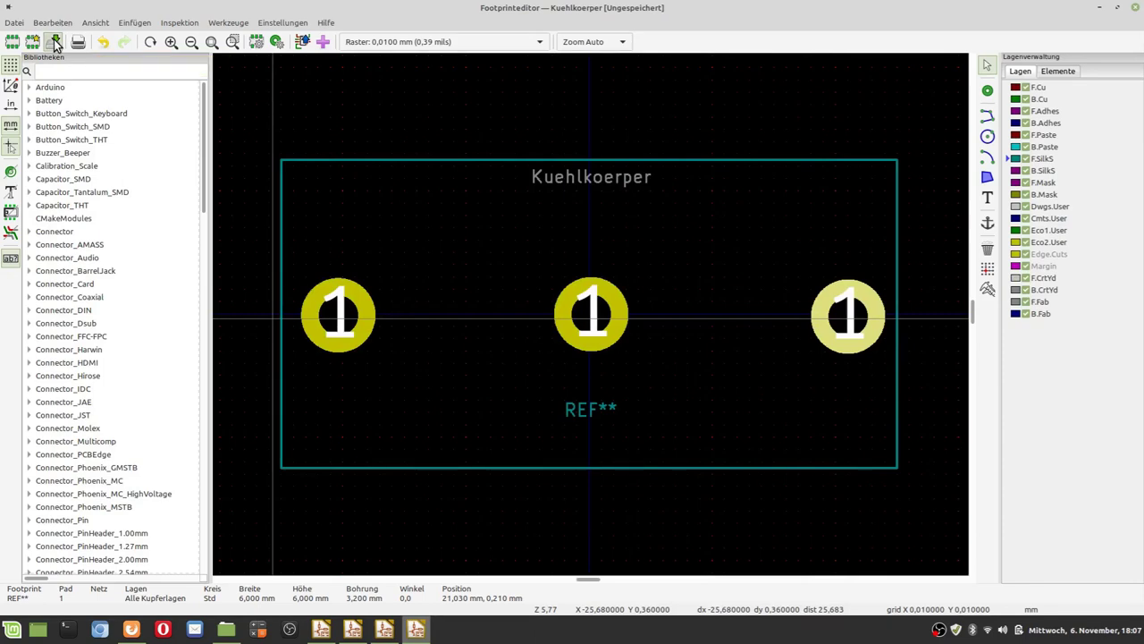
pyautogui.click(490, 274)
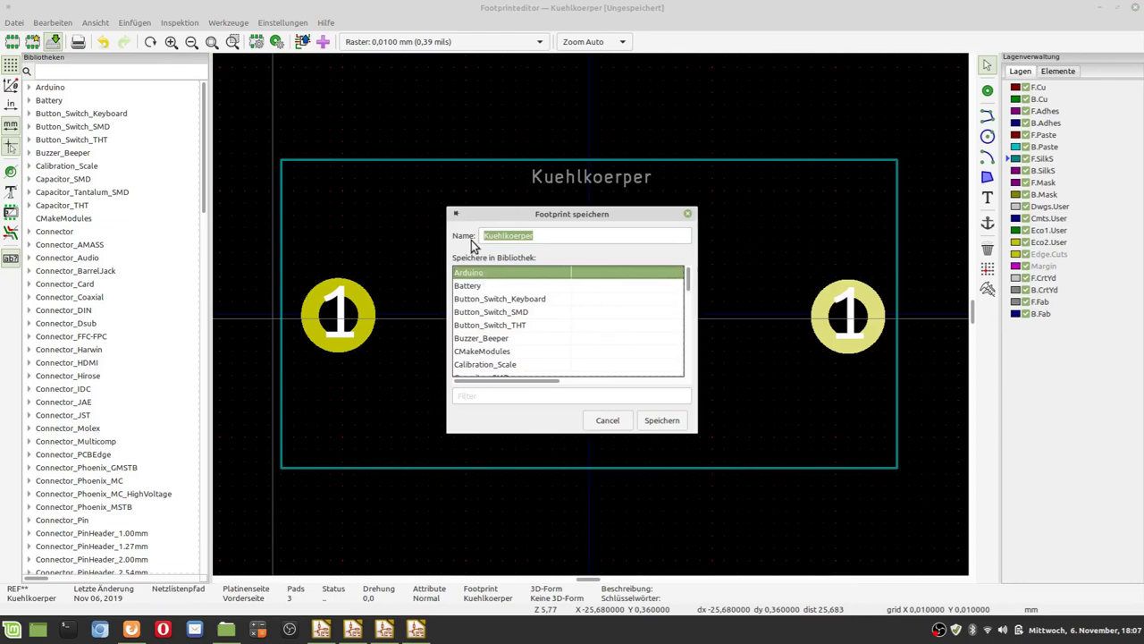
pyautogui.click(653, 422)
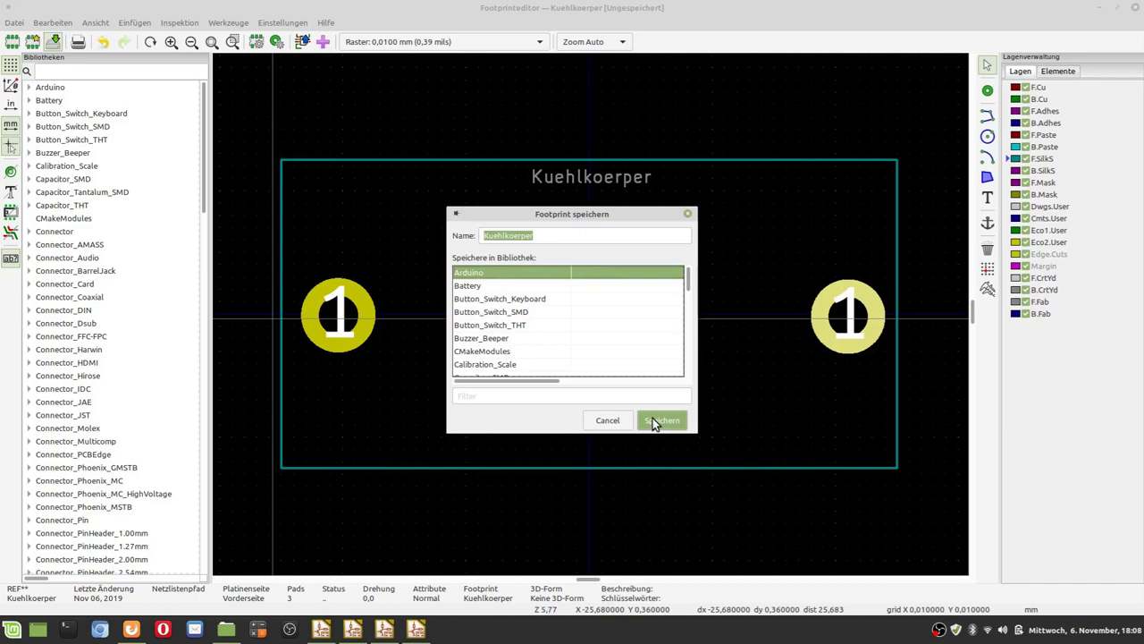